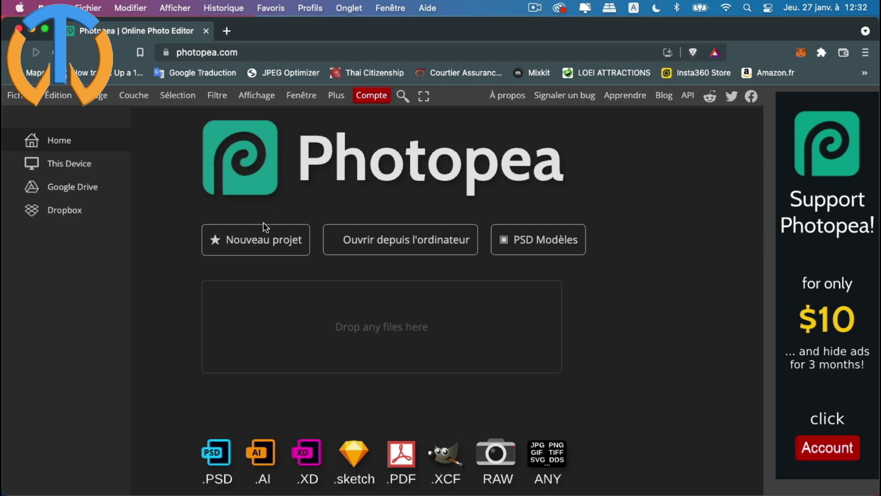
Step: Create a new white 800 x 800 px document from the Youtube Profile preset
{"action": "left_click", "coordinate": [263, 238]}
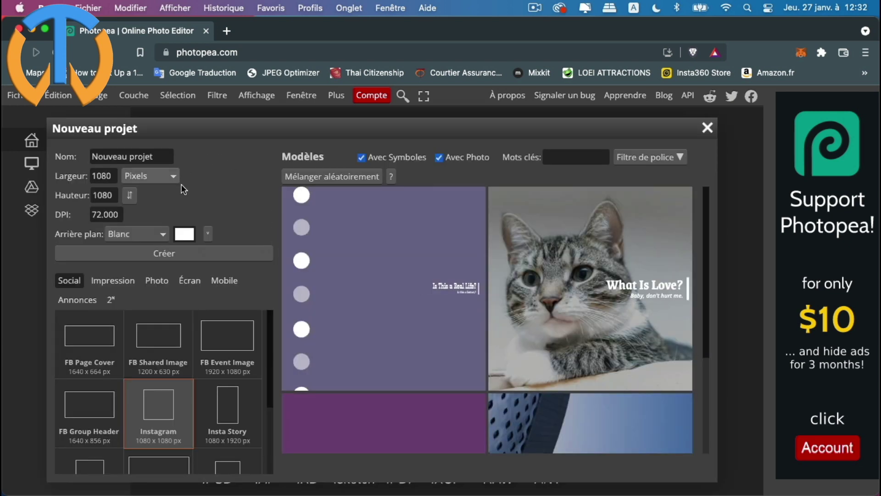
{"action": "scroll", "coordinate": [151, 367], "scroll_direction": "down", "scroll_amount": 2}
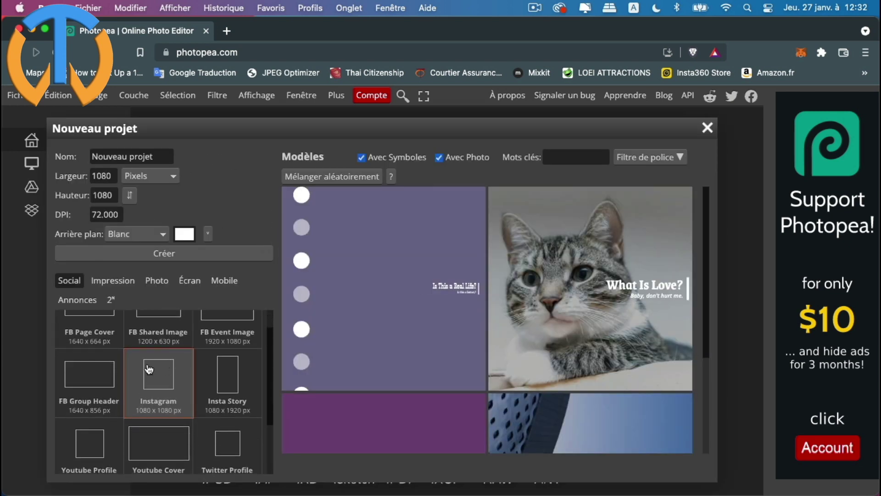
{"action": "scroll", "coordinate": [165, 398], "scroll_direction": "down", "scroll_amount": 4}
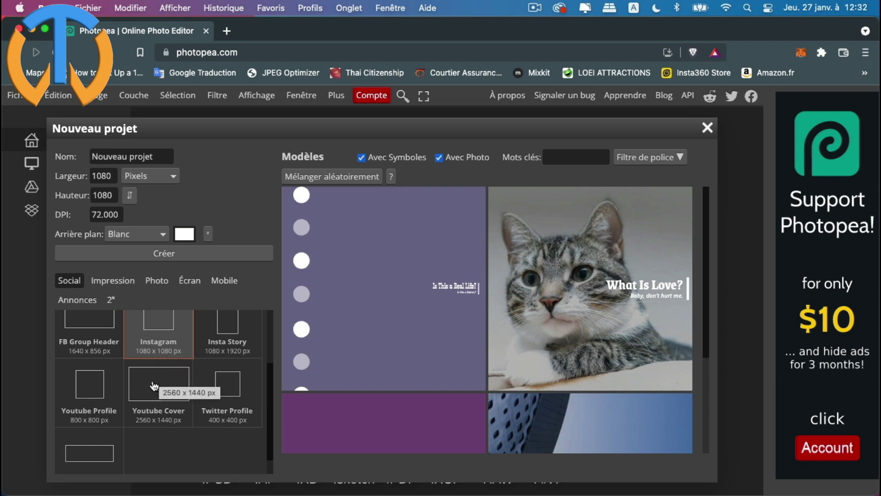
{"action": "left_click", "coordinate": [86, 395]}
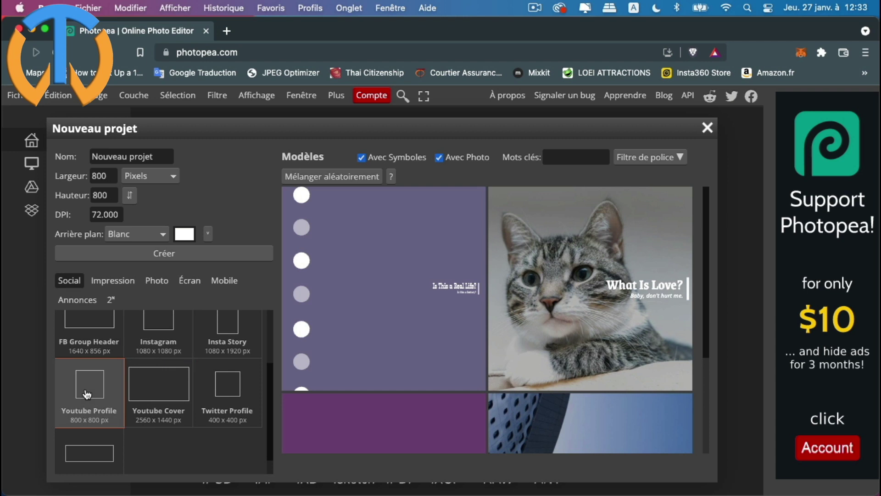
{"action": "left_click", "coordinate": [116, 250]}
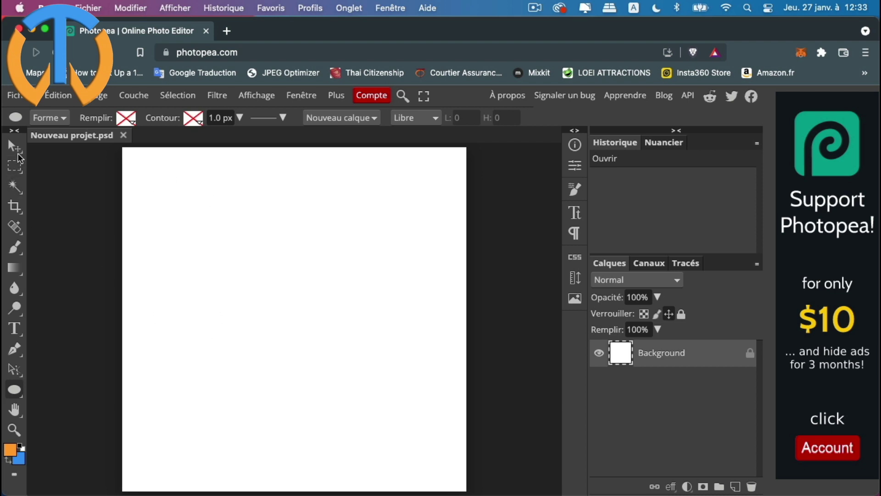
{"action": "left_click", "coordinate": [17, 147]}
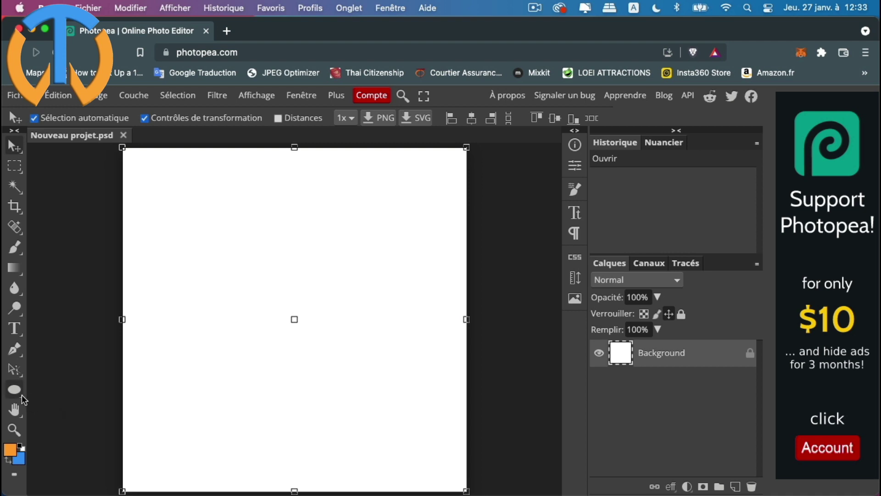
{"action": "left_click", "coordinate": [22, 395]}
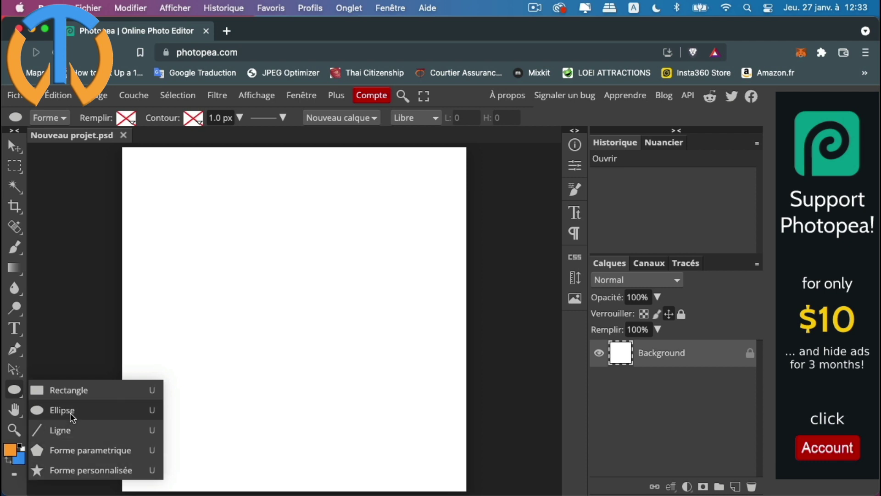
{"action": "left_click", "coordinate": [68, 416]}
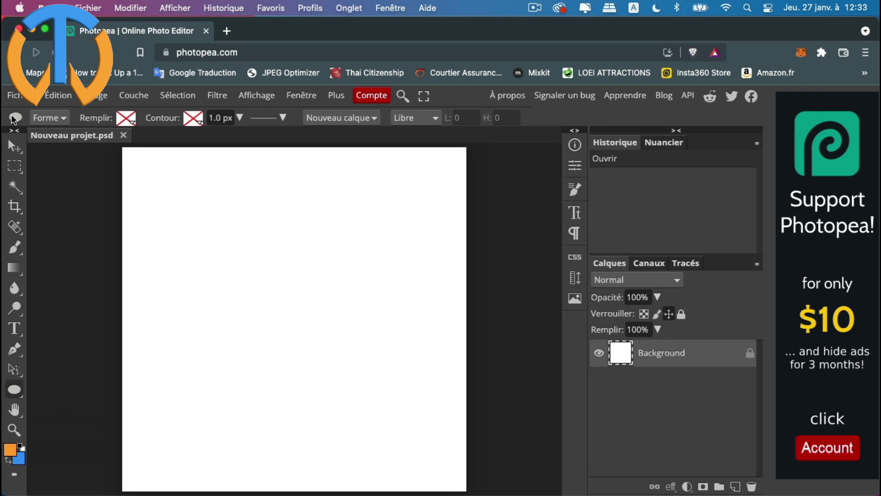
{"action": "left_click", "coordinate": [67, 120]}
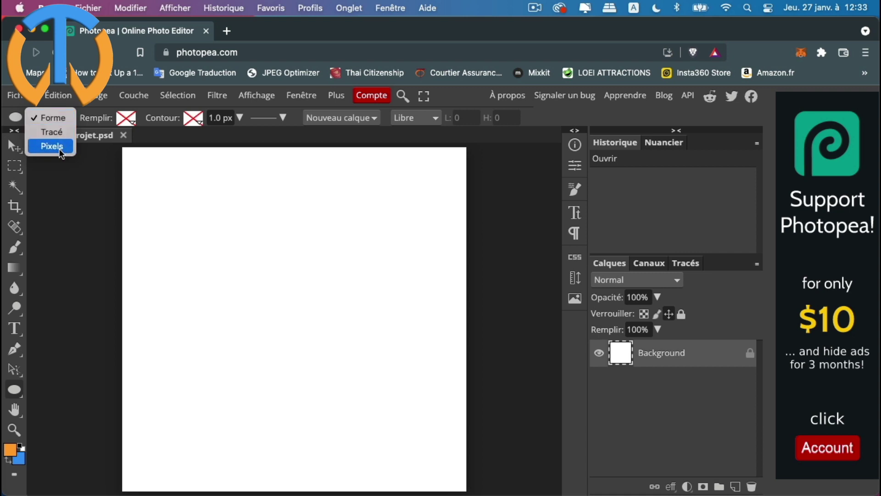
{"action": "left_click", "coordinate": [54, 118]}
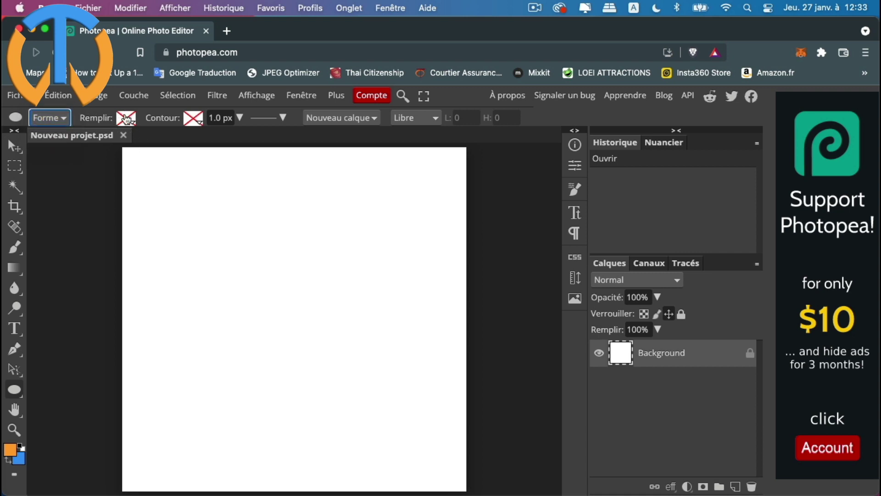
{"action": "left_click", "coordinate": [127, 119]}
{"action": "left_click", "coordinate": [235, 145]}
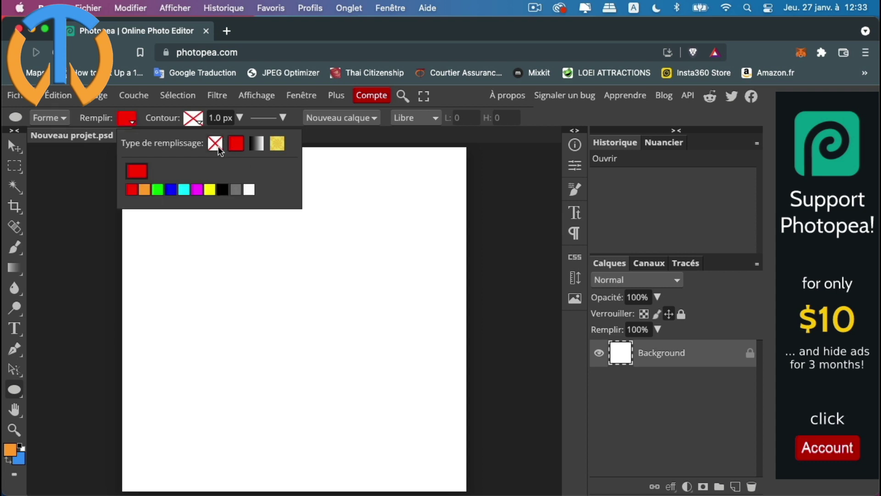
{"action": "left_click", "coordinate": [215, 144]}
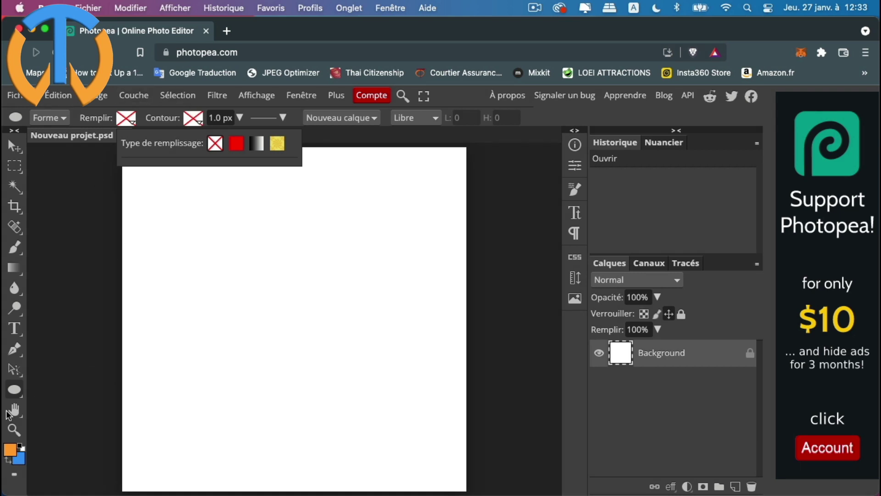
{"action": "left_click", "coordinate": [14, 391]}
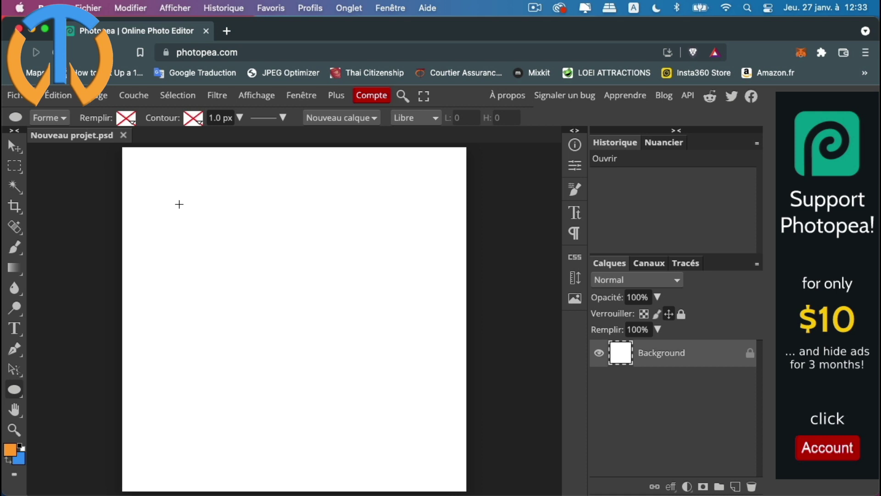
Step: Draw a perfect circle about 494 px across as layer Forme 1, and keep it selected
{"action": "key", "text": "shift"}
{"action": "left_click_drag", "start_coordinate": [179, 204], "coordinate": [300, 342]}
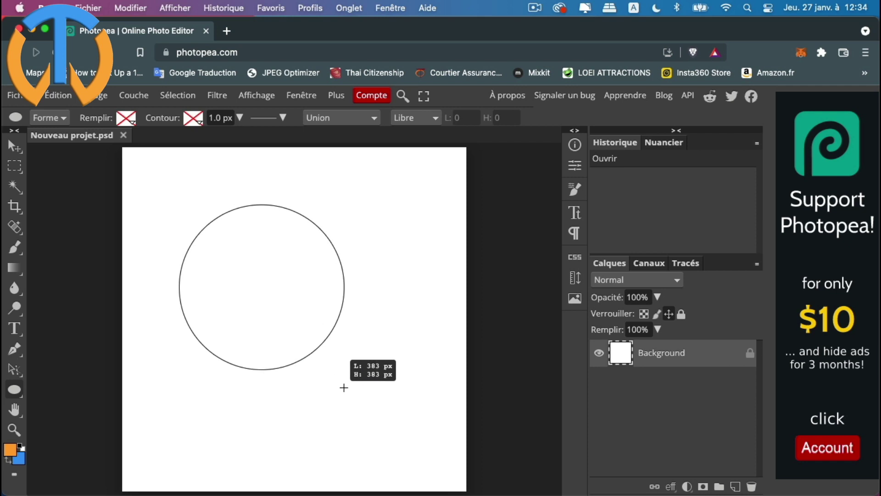
{"action": "left_click_drag", "start_coordinate": [301, 342], "coordinate": [420, 465]}
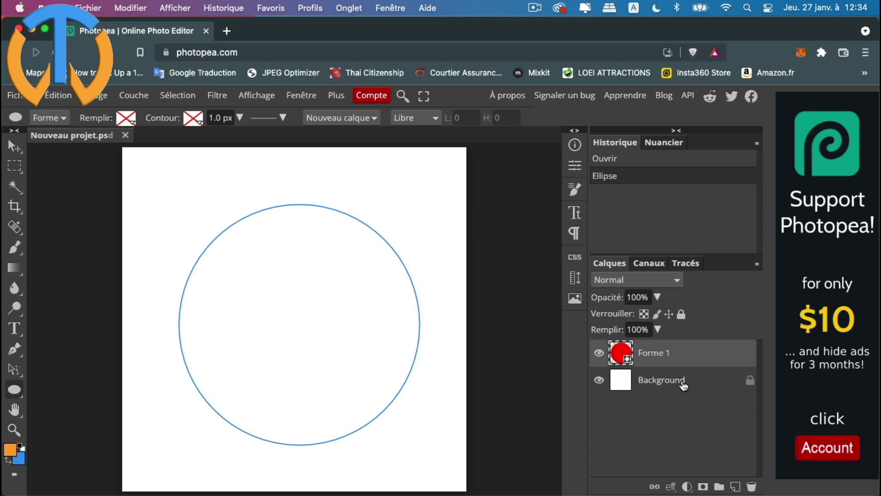
{"action": "left_click", "coordinate": [703, 383]}
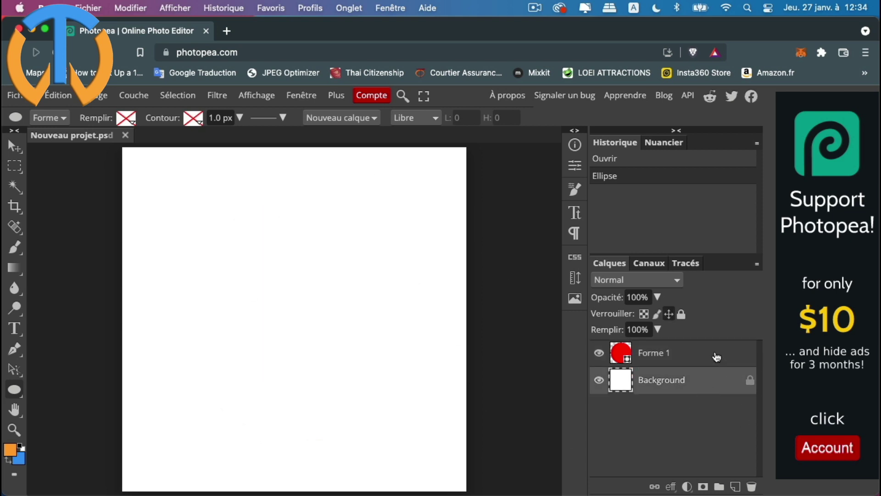
{"action": "left_click", "coordinate": [714, 356]}
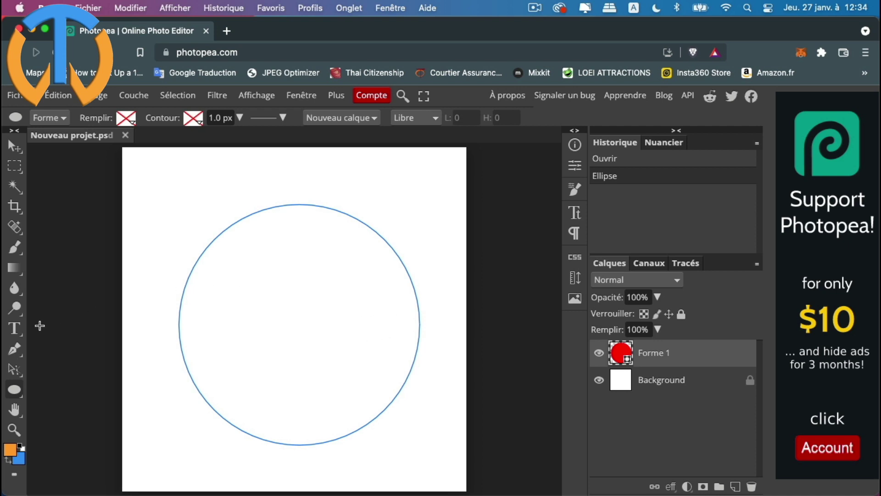
Step: Choose the horizontal Text tool and zoom in on the circle's edge
{"action": "left_click", "coordinate": [14, 328]}
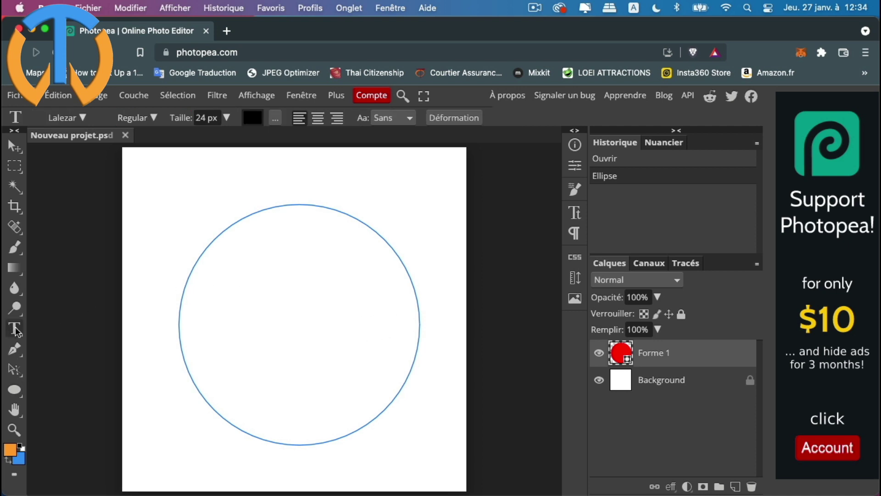
{"action": "right_click", "coordinate": [17, 330]}
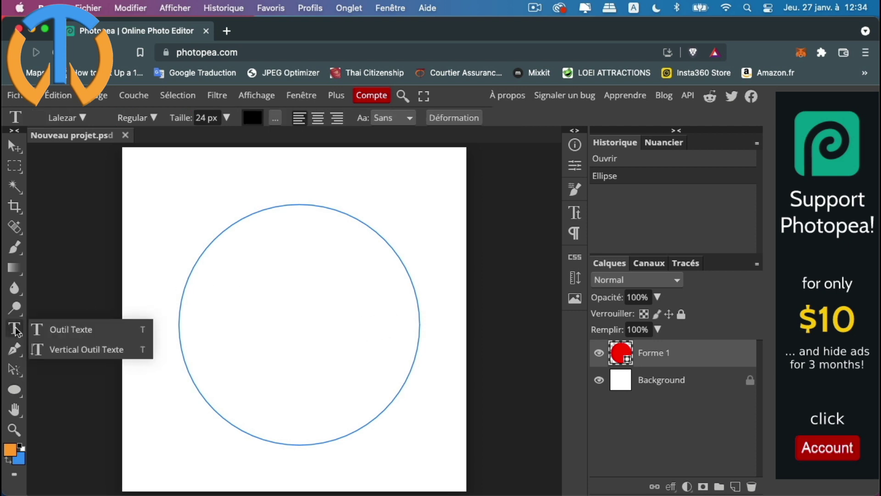
{"action": "left_click", "coordinate": [62, 330]}
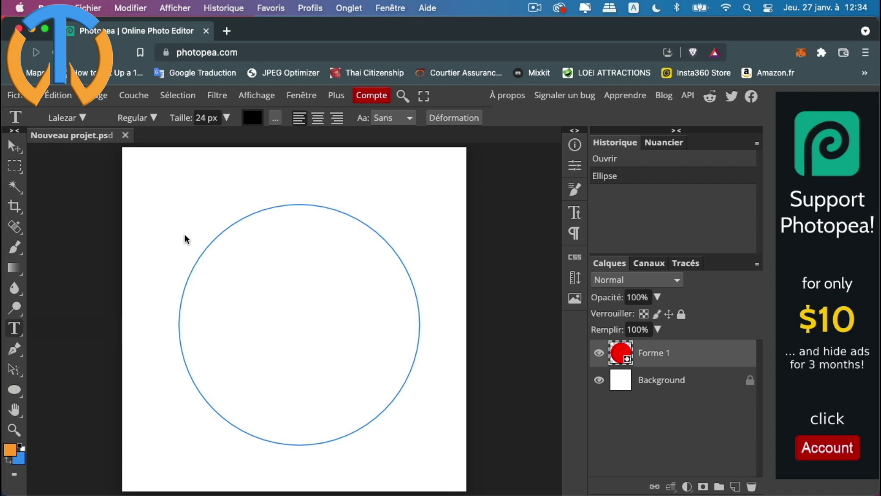
{"action": "left_click", "coordinate": [14, 430]}
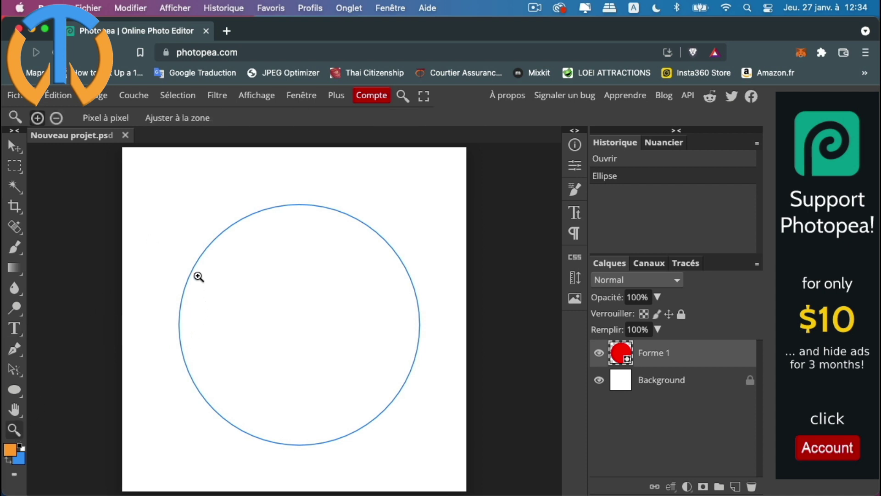
{"action": "left_click", "coordinate": [197, 277]}
{"action": "left_click", "coordinate": [197, 277]}
{"action": "left_click", "coordinate": [305, 266], "text": "alt"}
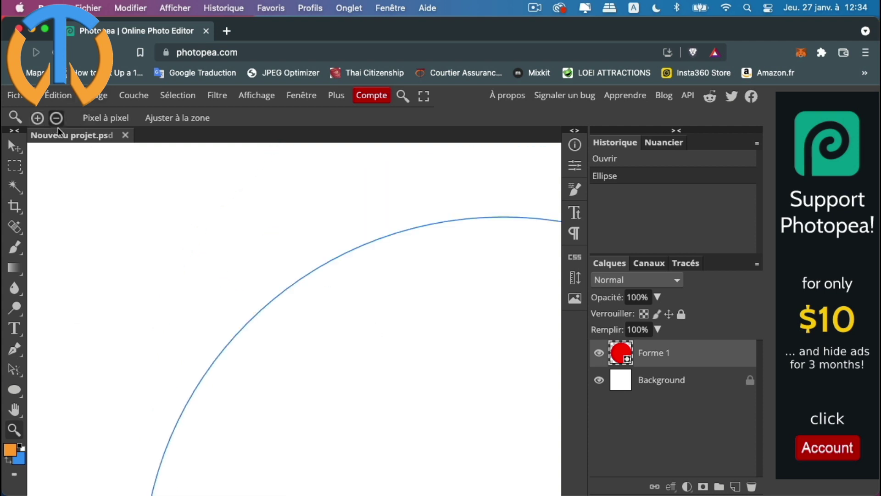
{"action": "left_click", "coordinate": [294, 301], "text": "alt"}
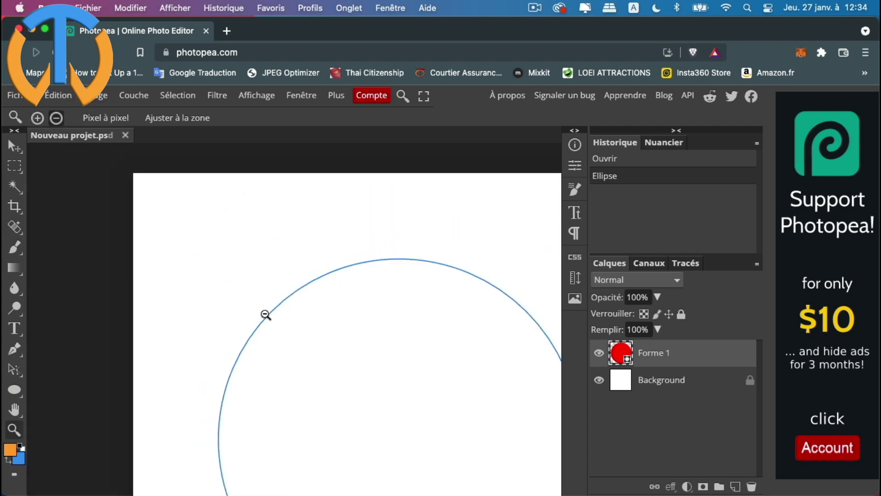
Step: Type '100% TUTO' along the circle path, commit it, and zoom back out
{"action": "left_click", "coordinate": [21, 330]}
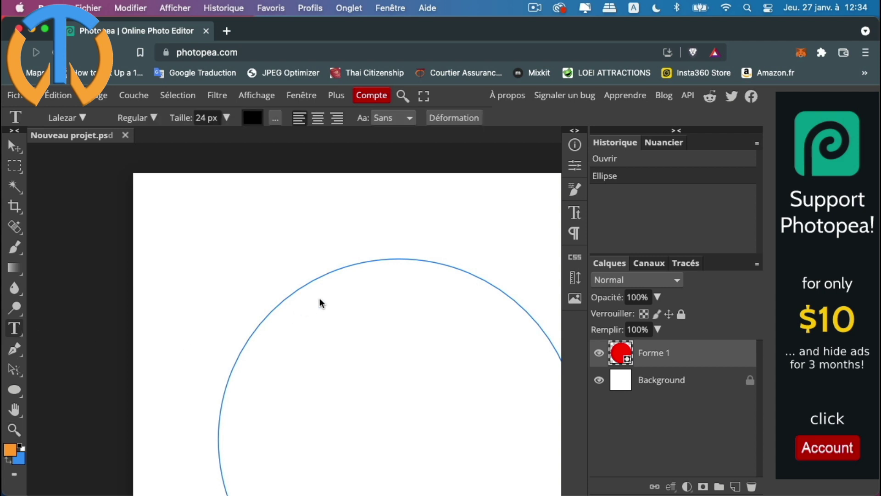
{"action": "left_click", "coordinate": [328, 274]}
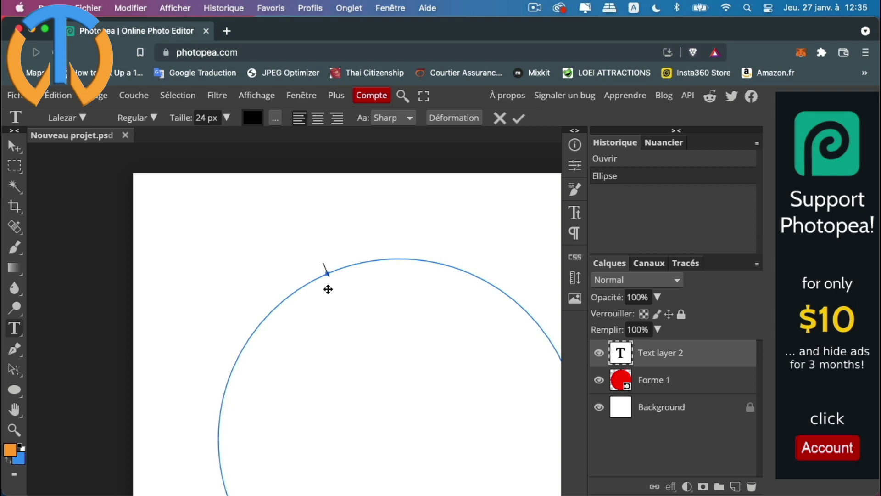
{"action": "type", "text": "100"}
{"action": "type", "text": "%"}
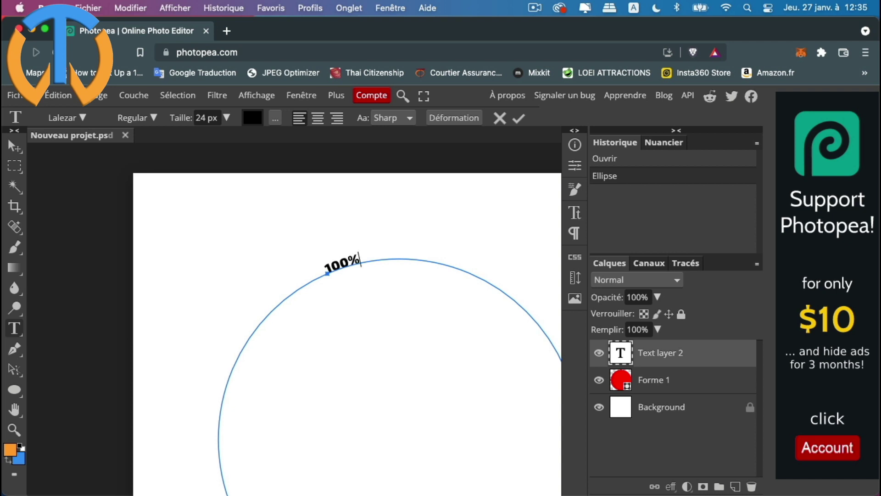
{"action": "type", "text": " TUTO"}
{"action": "left_click", "coordinate": [15, 430]}
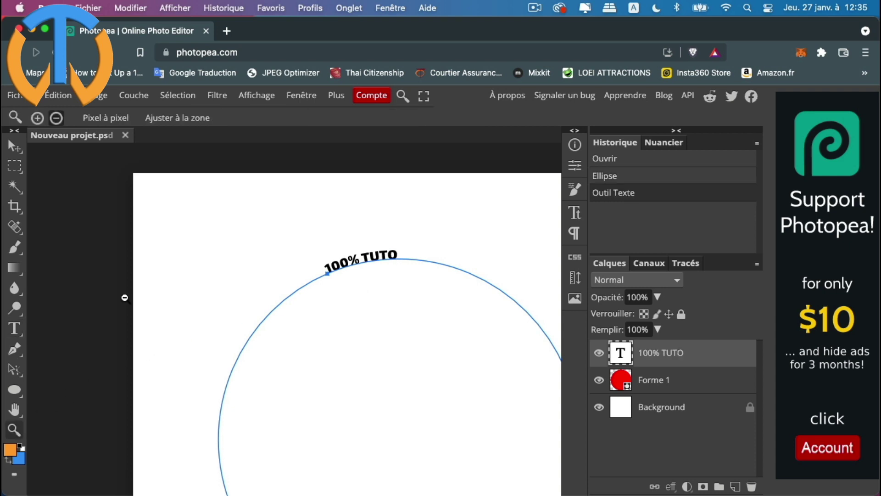
{"action": "left_click", "coordinate": [57, 118]}
{"action": "left_click", "coordinate": [337, 280]}
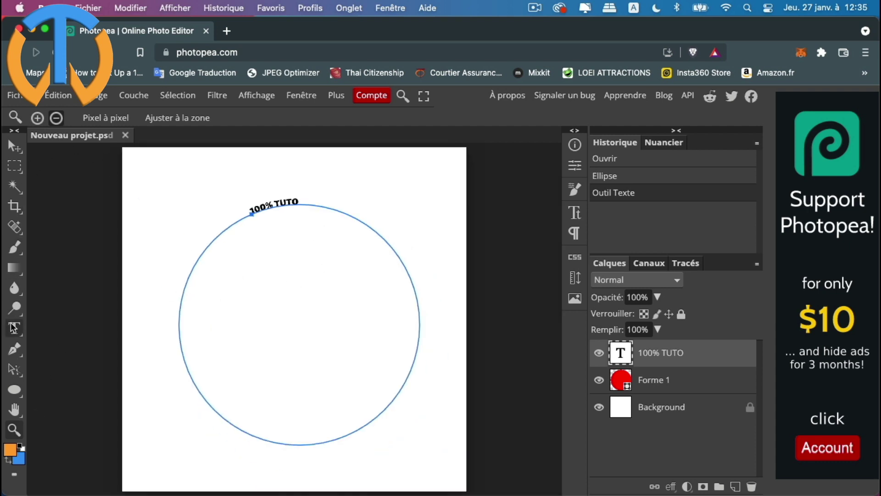
Step: Select all the curved '100% TUTO' text, set its size to 70 px, and centre-align it
{"action": "left_click", "coordinate": [14, 327]}
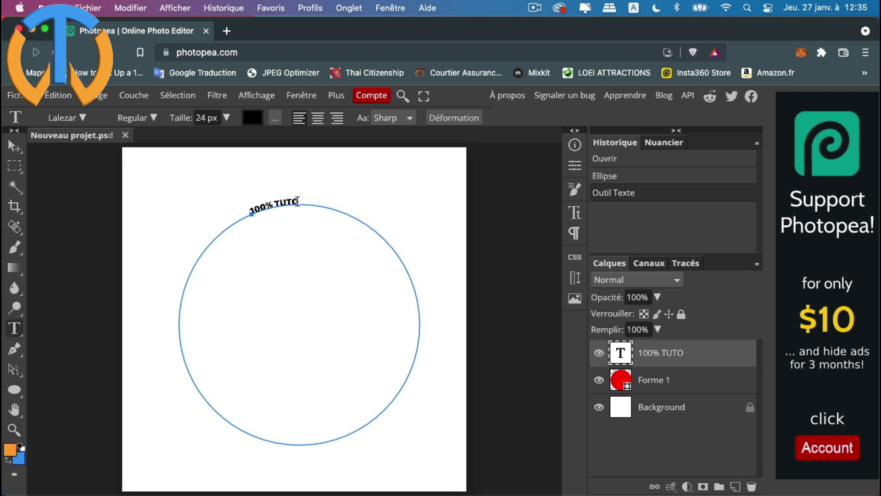
{"action": "left_click_drag", "start_coordinate": [299, 200], "coordinate": [248, 212]}
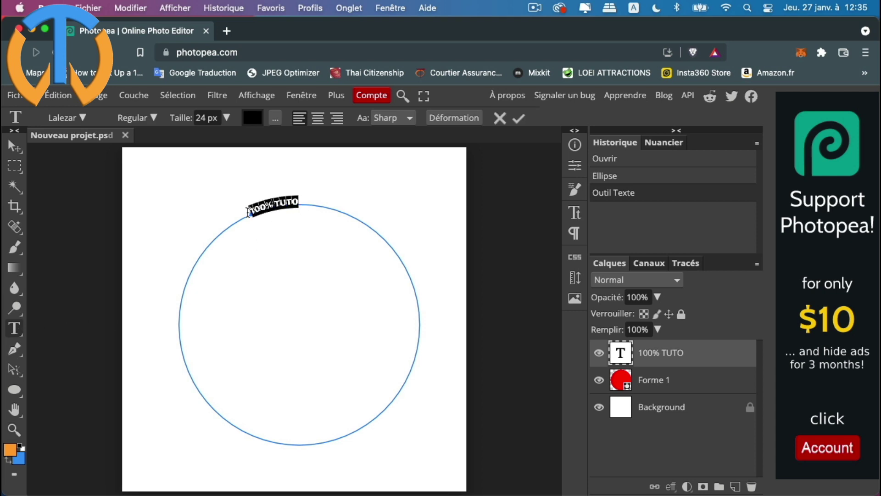
{"action": "left_click", "coordinate": [226, 118]}
{"action": "left_click_drag", "start_coordinate": [205, 142], "coordinate": [211, 136]}
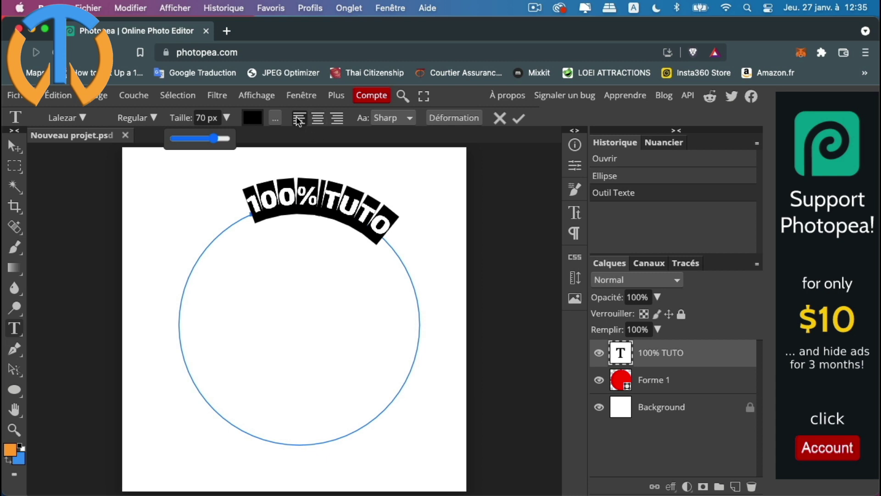
{"action": "left_click", "coordinate": [319, 118]}
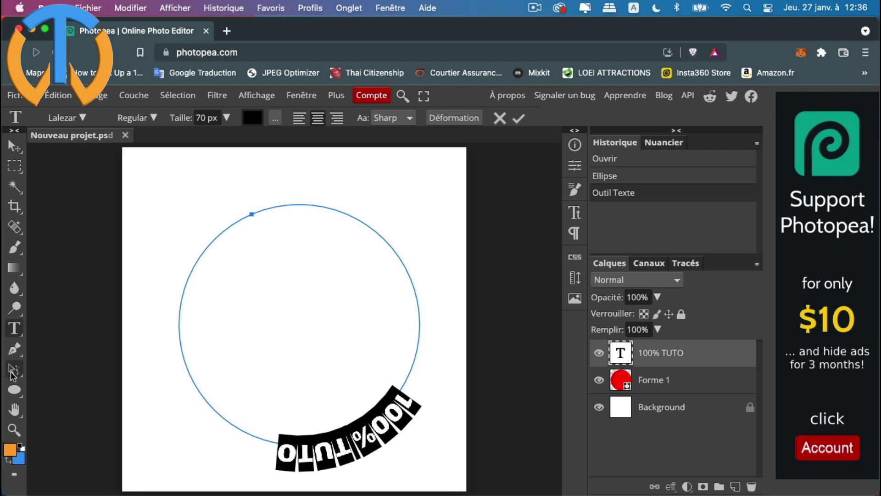
Step: Commit the text with the Path Selection tool and zoom in on the path's start point
{"action": "right_click", "coordinate": [14, 370]}
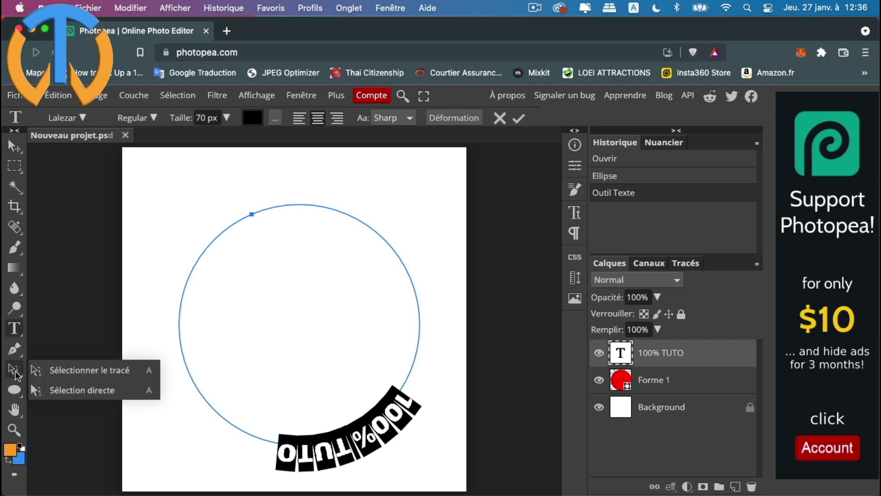
{"action": "left_click", "coordinate": [79, 371]}
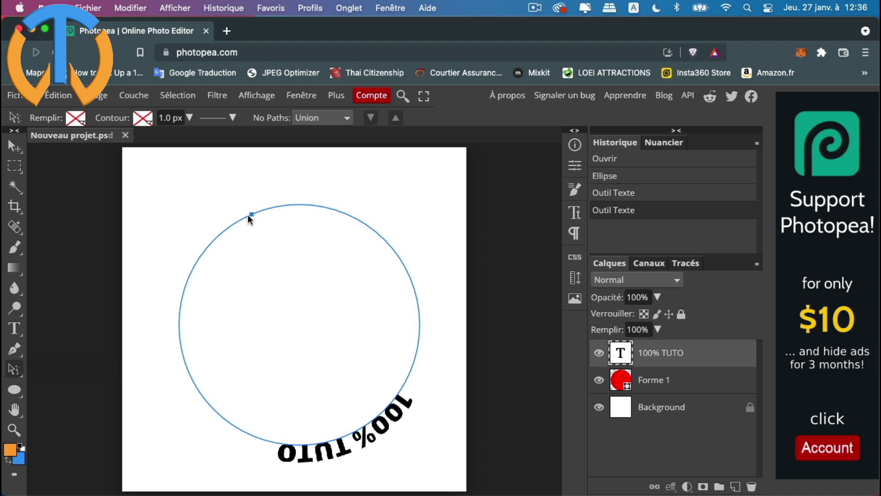
{"action": "left_click", "coordinate": [14, 430]}
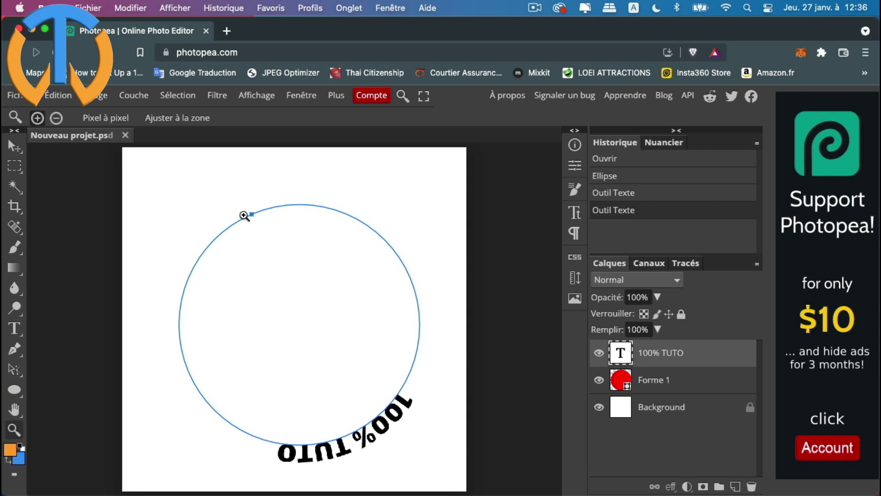
{"action": "left_click", "coordinate": [243, 216]}
{"action": "left_click", "coordinate": [256, 248]}
{"action": "scroll", "coordinate": [258, 254], "scroll_direction": "up", "scroll_amount": 5}
{"action": "scroll", "coordinate": [258, 255], "scroll_direction": "down", "scroll_amount": 5}
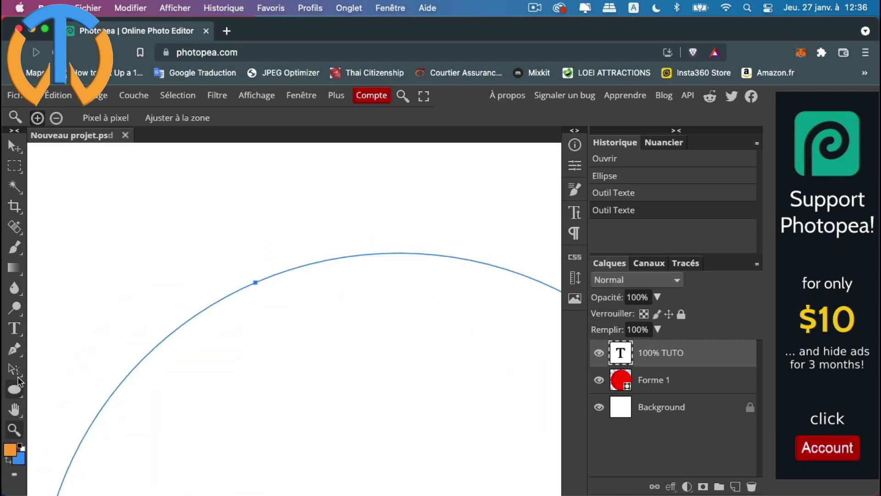
Step: Move the circle path's start point twice so the text sits at lower right
{"action": "left_click", "coordinate": [15, 370]}
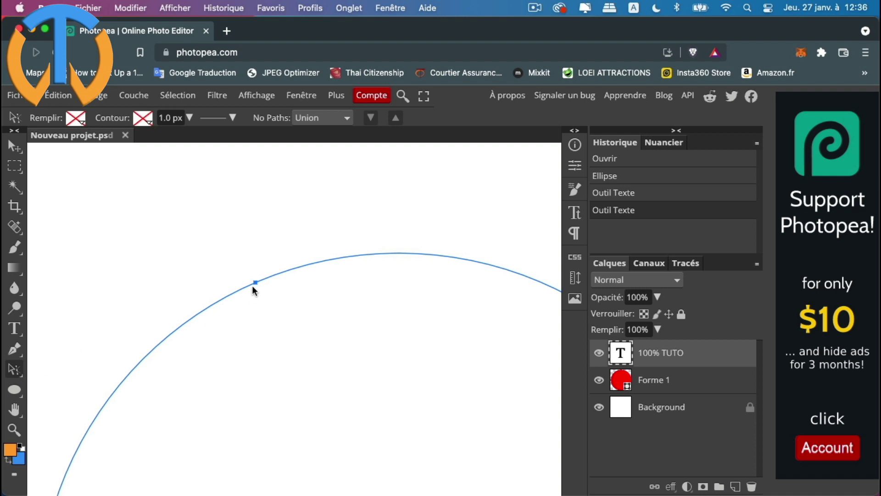
{"action": "left_click", "coordinate": [256, 284]}
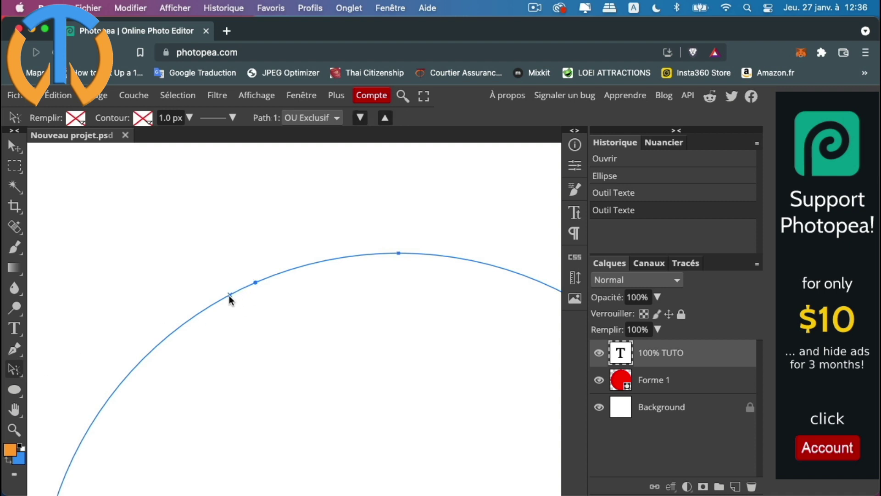
{"action": "left_click", "coordinate": [169, 343]}
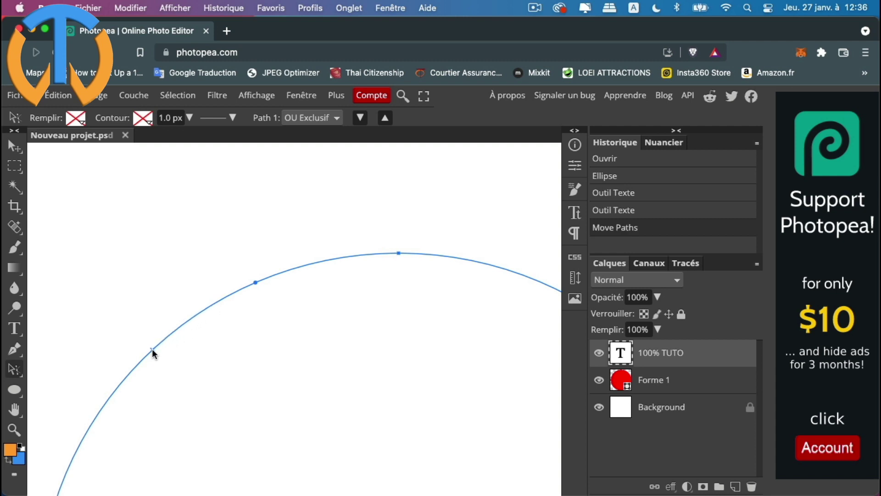
{"action": "left_click", "coordinate": [153, 349]}
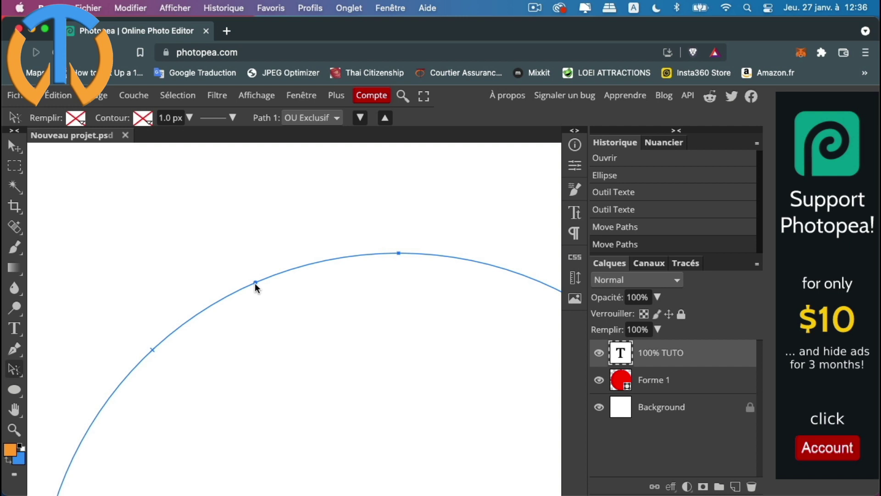
{"action": "left_click", "coordinate": [14, 430]}
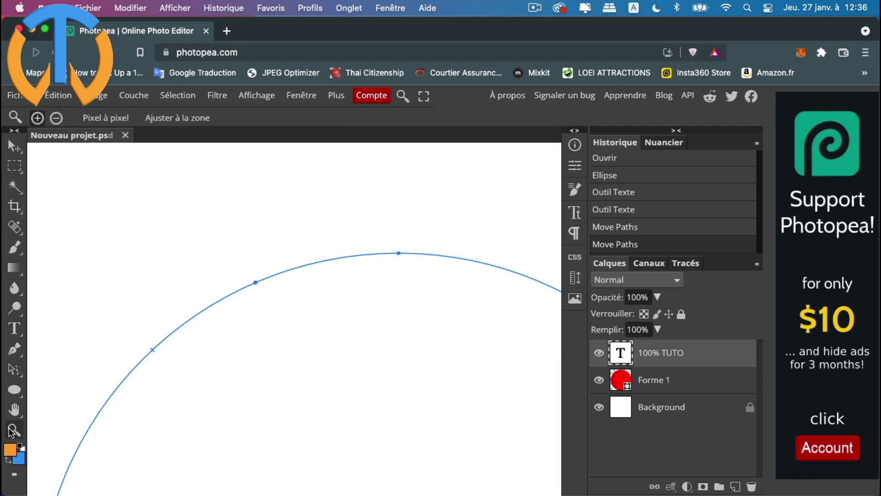
{"action": "left_click", "coordinate": [184, 117]}
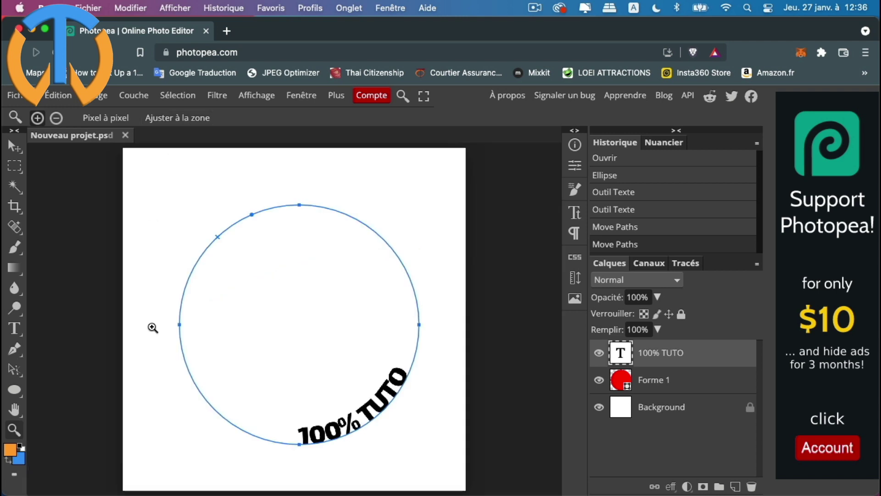
Step: Drag the text's start marker around the circle until '100% TUTO' arcs upright across the top
{"action": "left_click", "coordinate": [18, 373]}
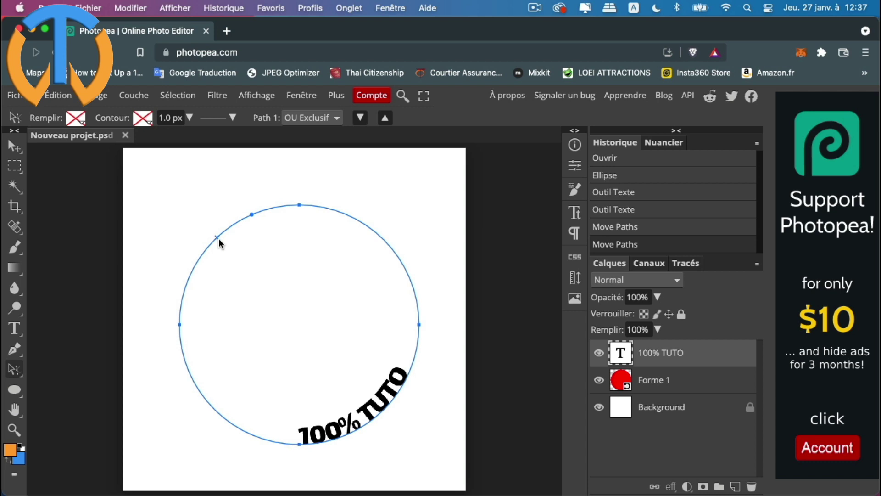
{"action": "left_click_drag", "start_coordinate": [219, 237], "coordinate": [217, 240]}
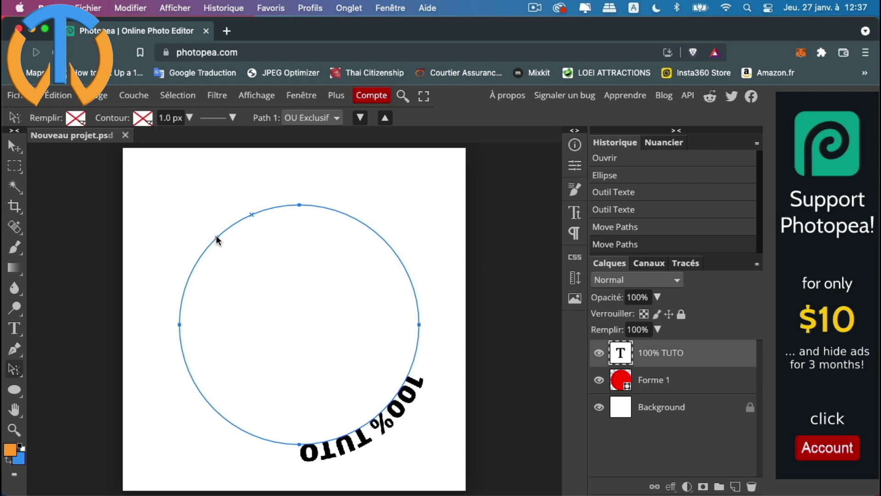
{"action": "left_click", "coordinate": [217, 237]}
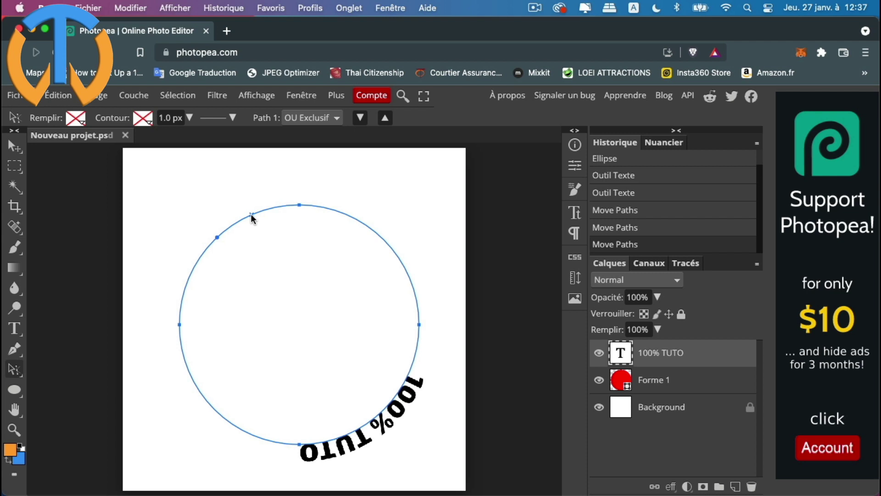
{"action": "mouse_move", "coordinate": [250, 214]}
{"action": "left_mouse_down"}
{"action": "mouse_move", "coordinate": [181, 284]}
{"action": "mouse_move", "coordinate": [179, 328]}
{"action": "left_mouse_up"}
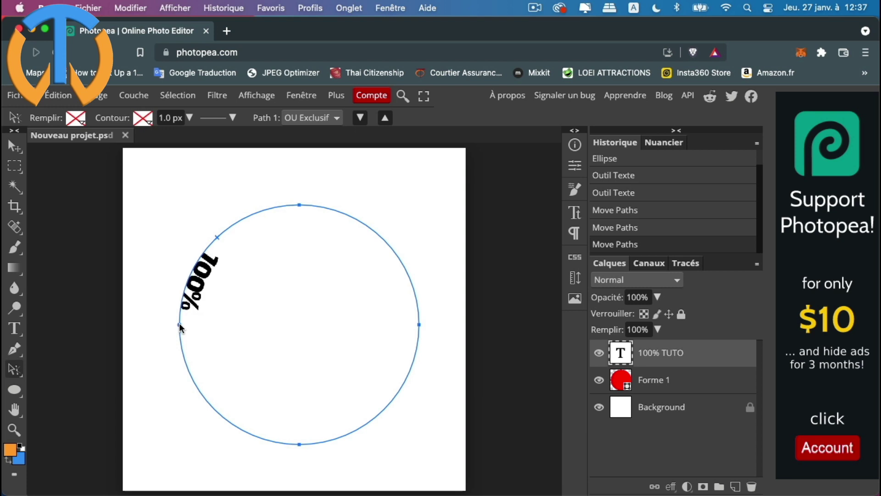
{"action": "left_click_drag", "start_coordinate": [179, 328], "coordinate": [180, 326]}
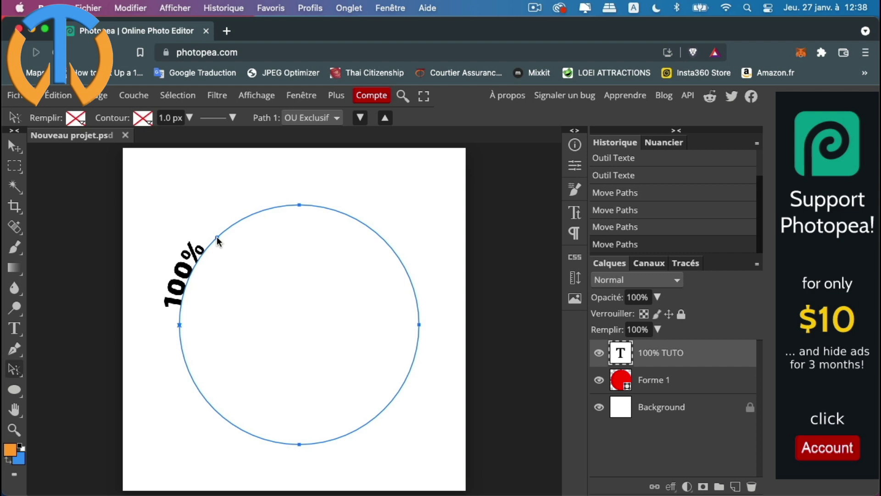
{"action": "mouse_move", "coordinate": [216, 236]}
{"action": "left_mouse_down"}
{"action": "mouse_move", "coordinate": [262, 214]}
{"action": "mouse_move", "coordinate": [327, 204]}
{"action": "mouse_move", "coordinate": [364, 220]}
{"action": "mouse_move", "coordinate": [413, 274]}
{"action": "mouse_move", "coordinate": [420, 325]}
{"action": "left_mouse_up"}
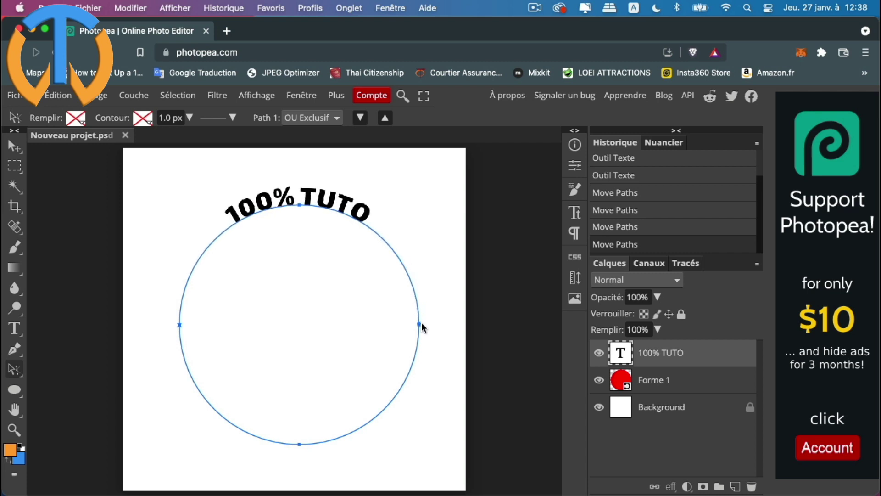
{"action": "left_click_drag", "start_coordinate": [421, 327], "coordinate": [419, 324]}
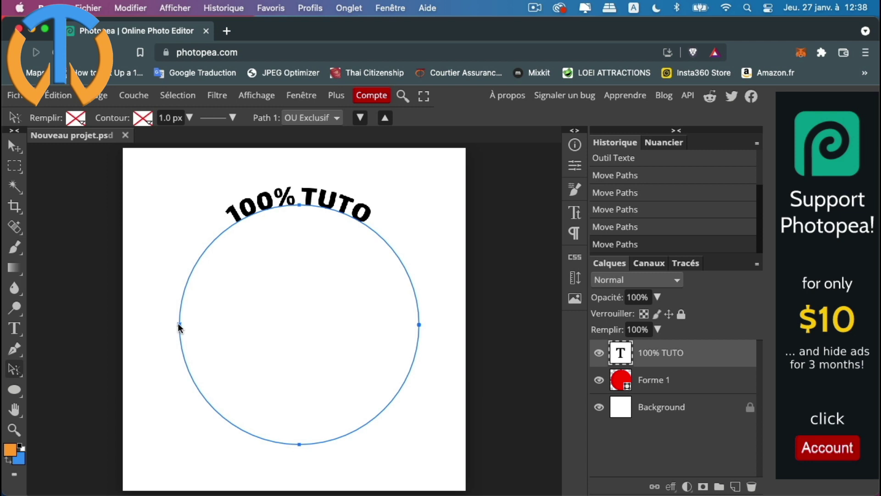
{"action": "left_click_drag", "start_coordinate": [178, 323], "coordinate": [181, 324]}
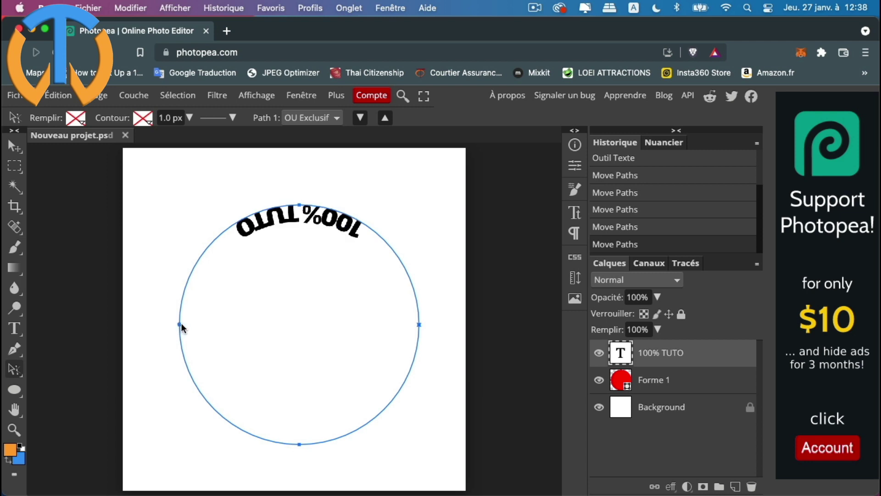
{"action": "left_click_drag", "start_coordinate": [179, 323], "coordinate": [175, 323]}
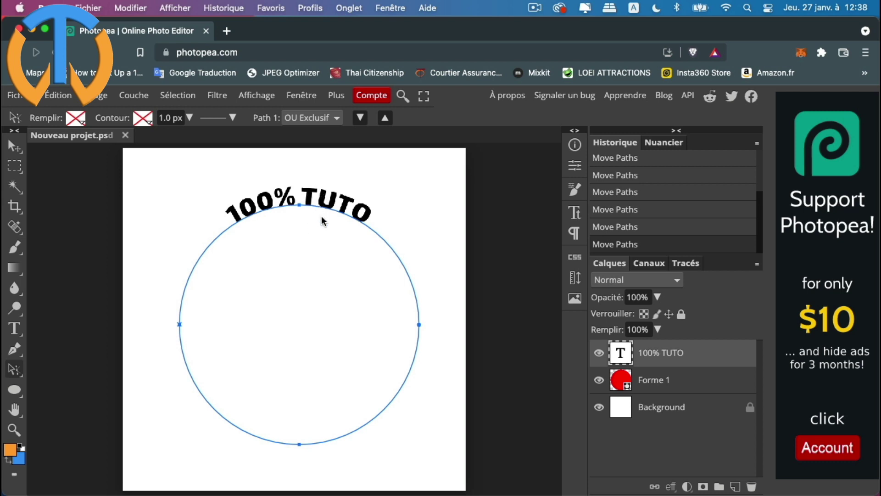
Step: Select all the curved '100% TUTO' text, enlarge it to 81 px, and commit
{"action": "left_click", "coordinate": [15, 327]}
{"action": "mouse_move", "coordinate": [370, 212]}
{"action": "left_mouse_down"}
{"action": "mouse_move", "coordinate": [251, 203]}
{"action": "mouse_move", "coordinate": [238, 184]}
{"action": "left_mouse_up"}
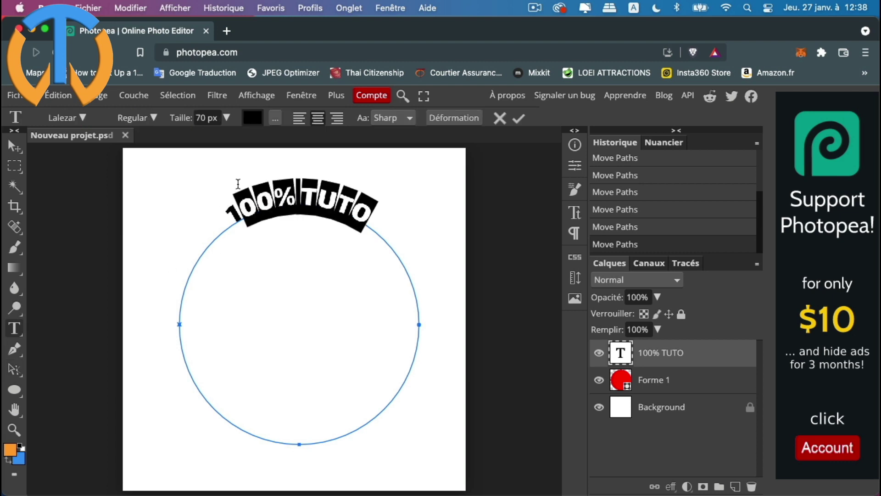
{"action": "left_click", "coordinate": [233, 211]}
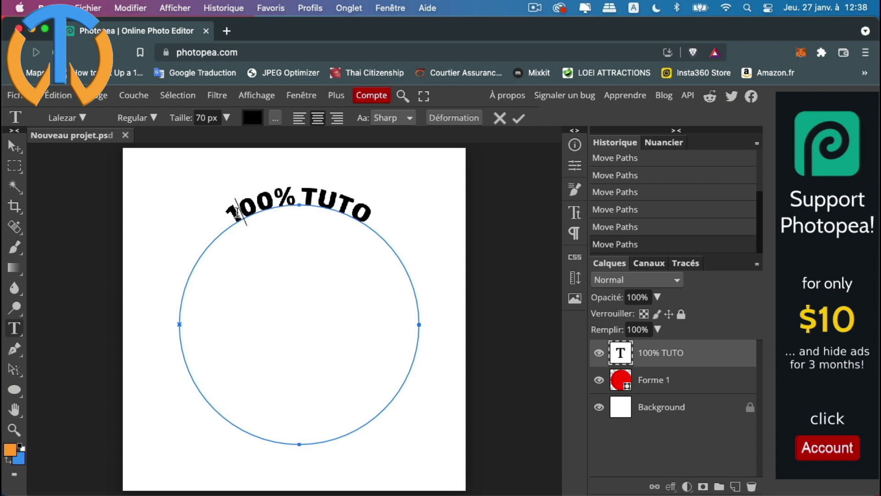
{"action": "left_click_drag", "start_coordinate": [228, 216], "coordinate": [374, 216]}
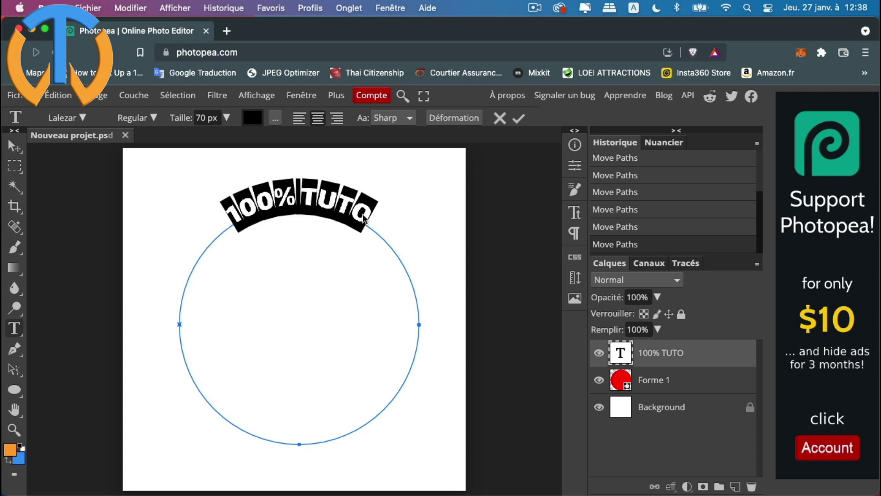
{"action": "left_click", "coordinate": [227, 119]}
{"action": "left_click_drag", "start_coordinate": [208, 138], "coordinate": [214, 137]}
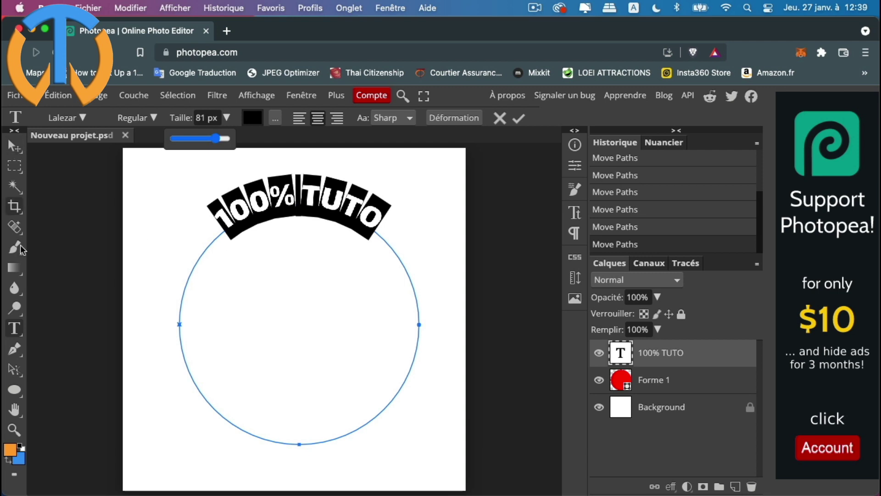
{"action": "left_click", "coordinate": [14, 146]}
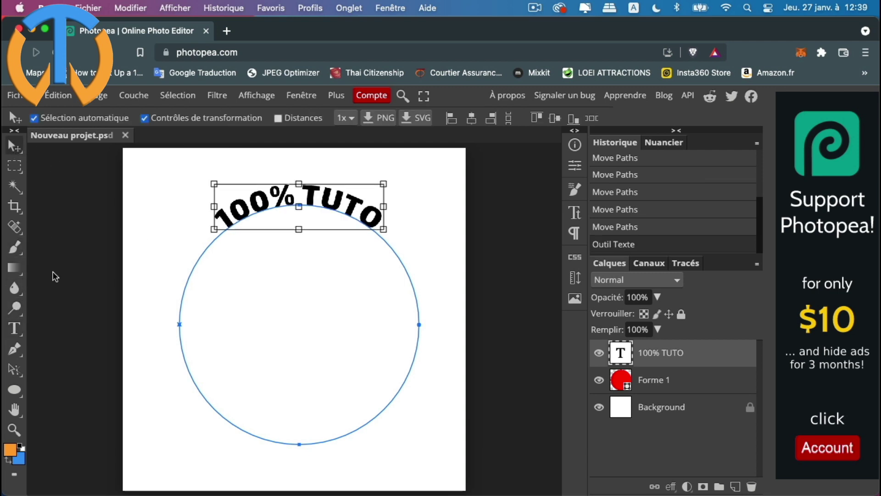
Step: Show the Caractères panel with the text's Lalezar Regular 81 px settings
{"action": "left_click", "coordinate": [14, 371]}
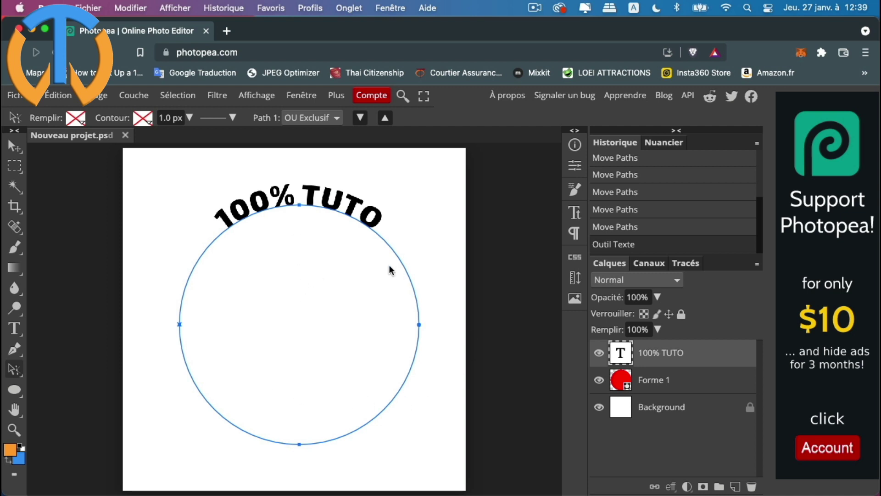
{"action": "left_click", "coordinate": [576, 217]}
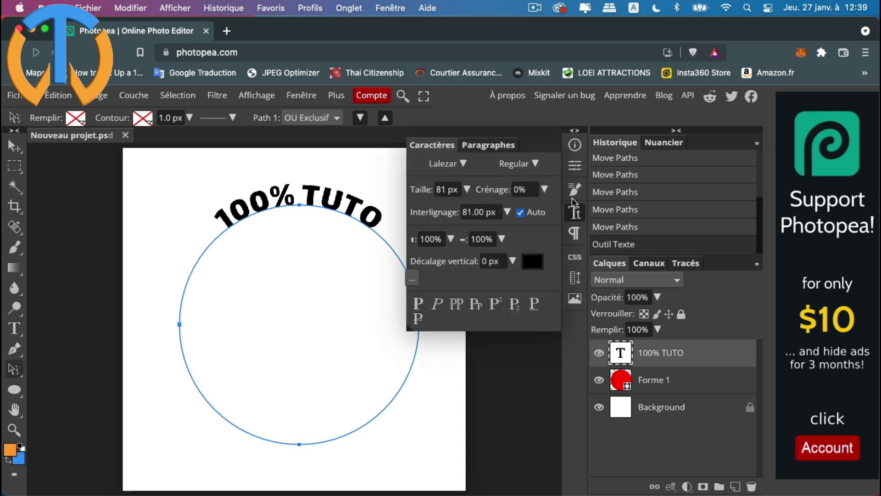
{"action": "left_click", "coordinate": [488, 145]}
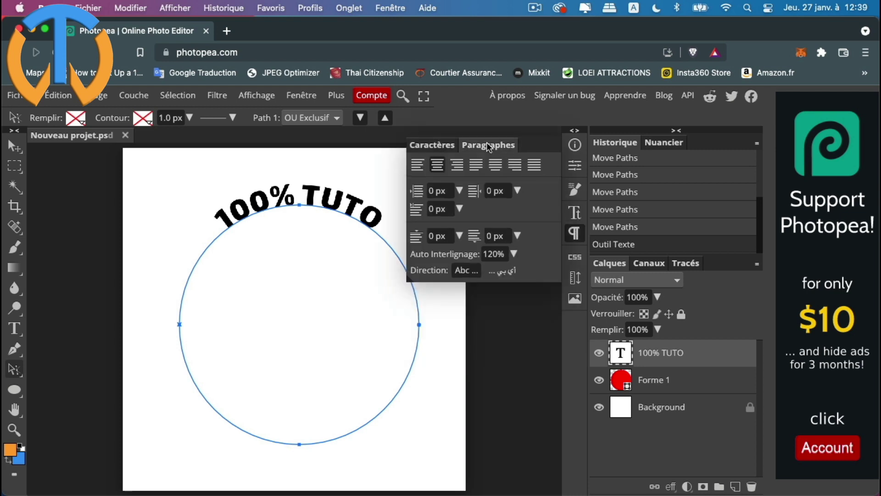
{"action": "left_click", "coordinate": [438, 145]}
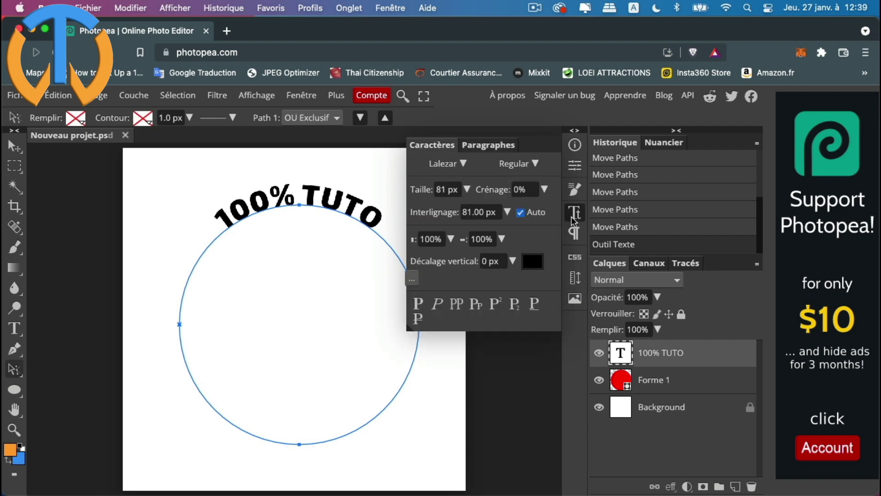
{"action": "left_click", "coordinate": [302, 95]}
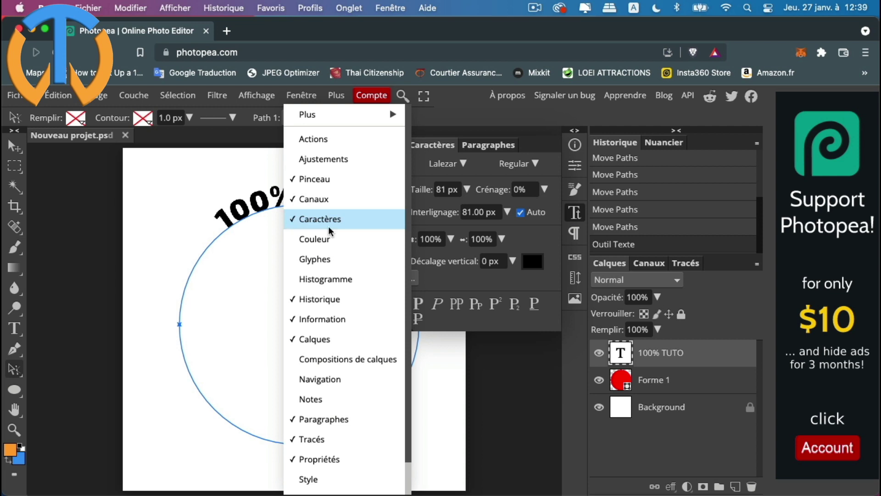
{"action": "left_click", "coordinate": [576, 213]}
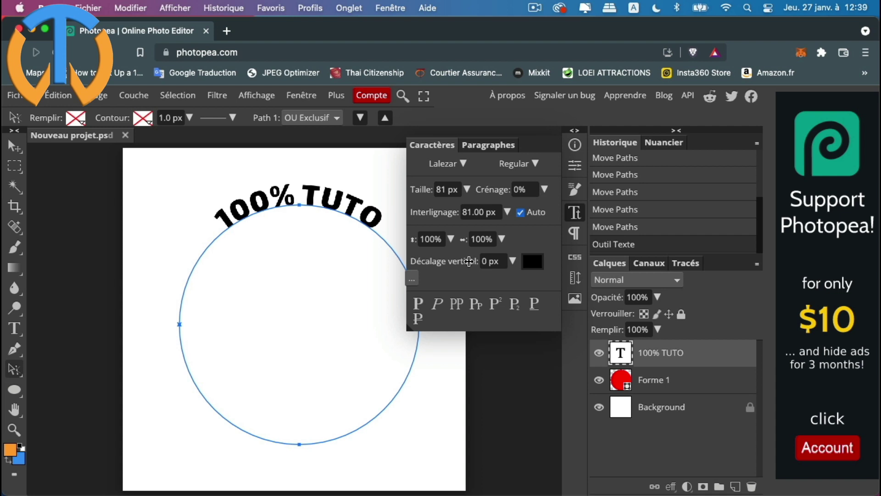
Step: Set the curved text's vertical offset to -40 px, then to -45 px
{"action": "left_click_drag", "start_coordinate": [470, 261], "coordinate": [409, 261]}
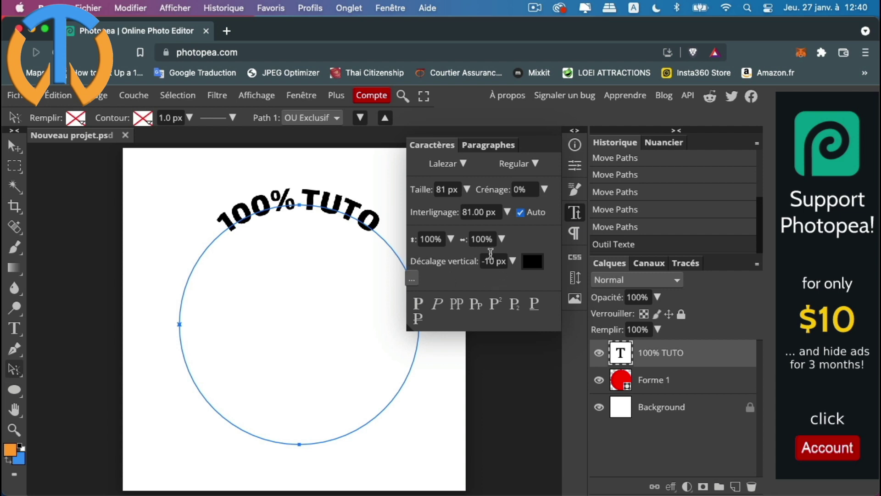
{"action": "left_click", "coordinate": [494, 261]}
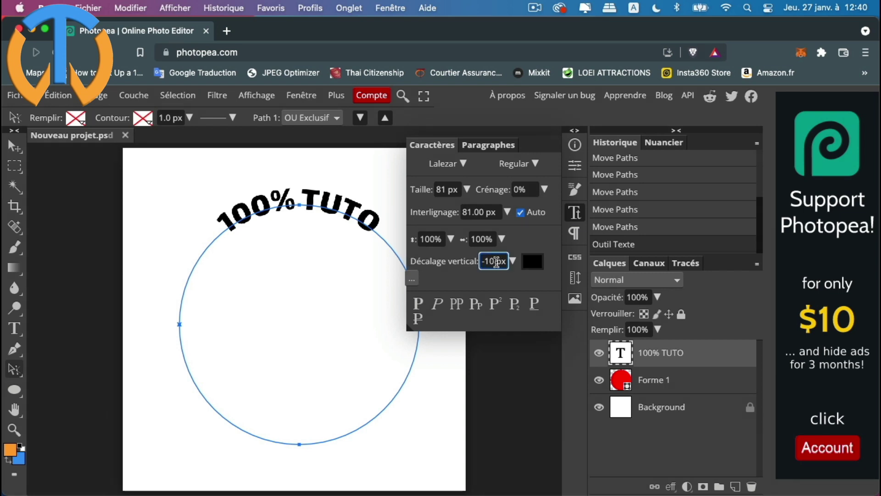
{"action": "key", "text": "BackSpace"}
{"action": "key", "text": "BackSpace"}
{"action": "key", "text": "BackSpace"}
{"action": "type", "text": "-40"}
{"action": "key", "text": "Return"}
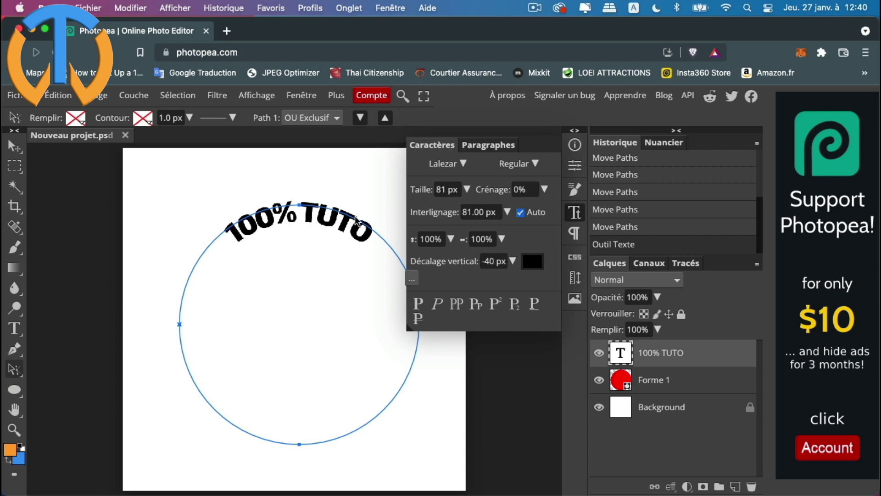
{"action": "left_click", "coordinate": [493, 261]}
{"action": "key", "text": "BackSpace"}
{"action": "type", "text": "5"}
{"action": "key", "text": "Return"}
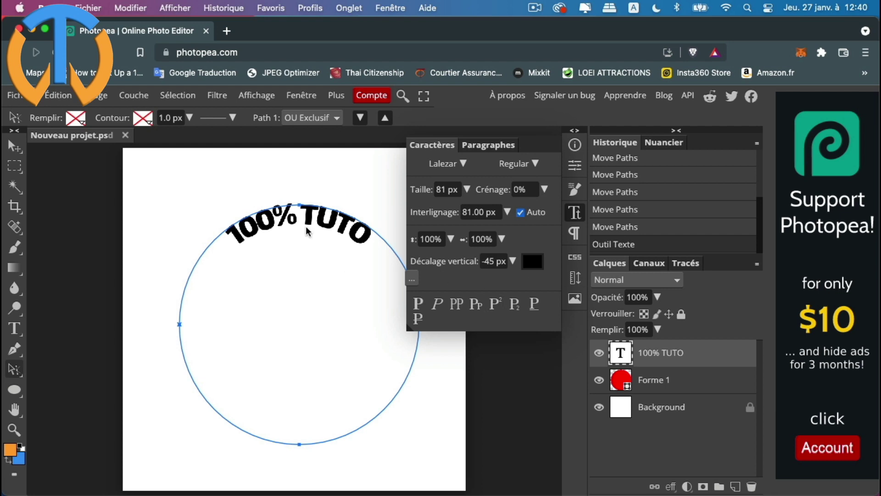
Step: Zoom in, fine-tune the vertical offset to -47 px, then fit the canvas in view
{"action": "left_click", "coordinate": [14, 430]}
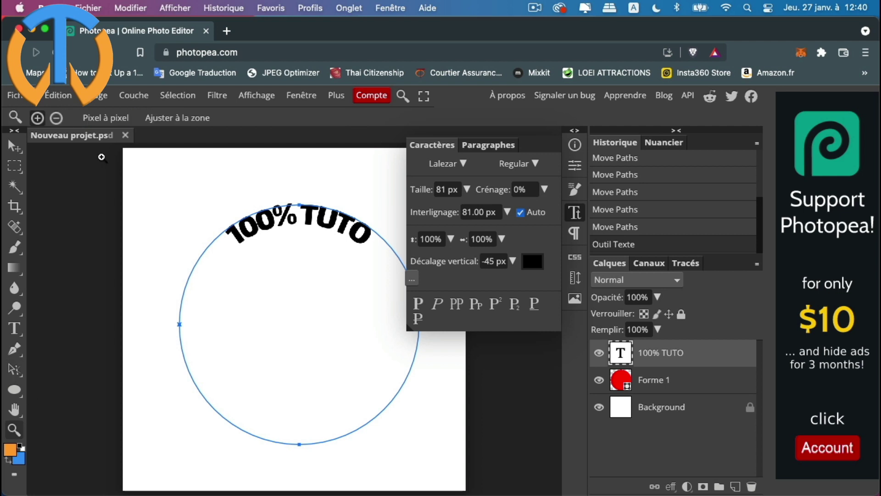
{"action": "left_click", "coordinate": [292, 216]}
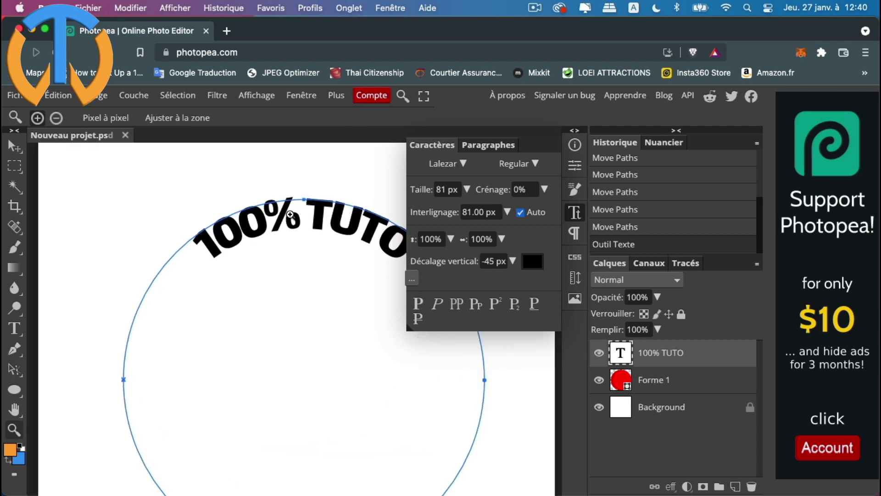
{"action": "left_click", "coordinate": [495, 261]}
{"action": "key", "text": "BackSpace"}
{"action": "type", "text": "6"}
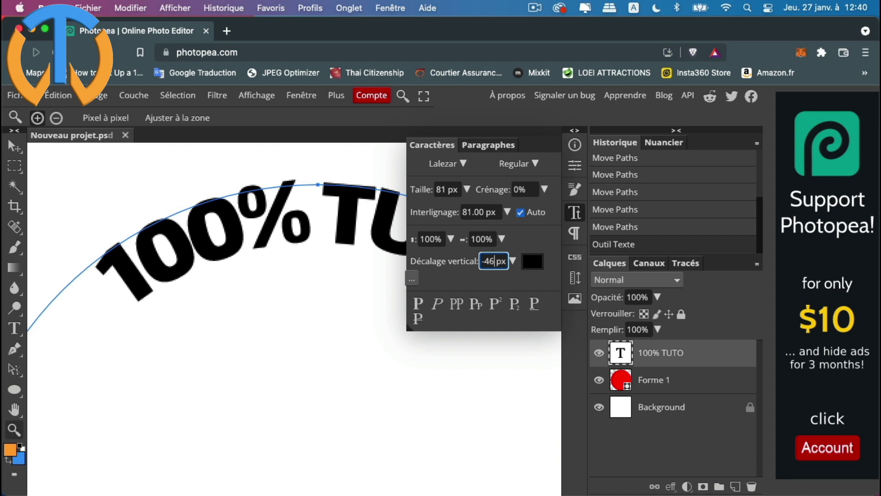
{"action": "key", "text": "Return"}
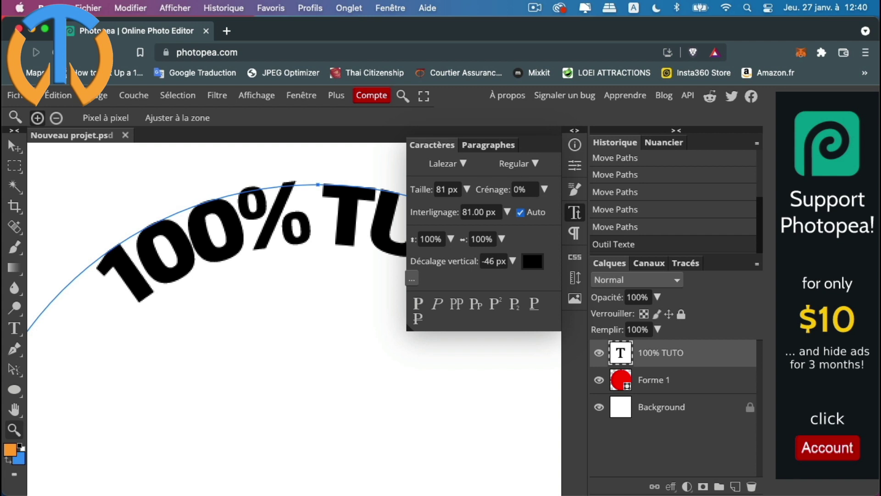
{"action": "left_click", "coordinate": [493, 261]}
{"action": "key", "text": "BackSpace"}
{"action": "type", "text": "7"}
{"action": "key", "text": "Return"}
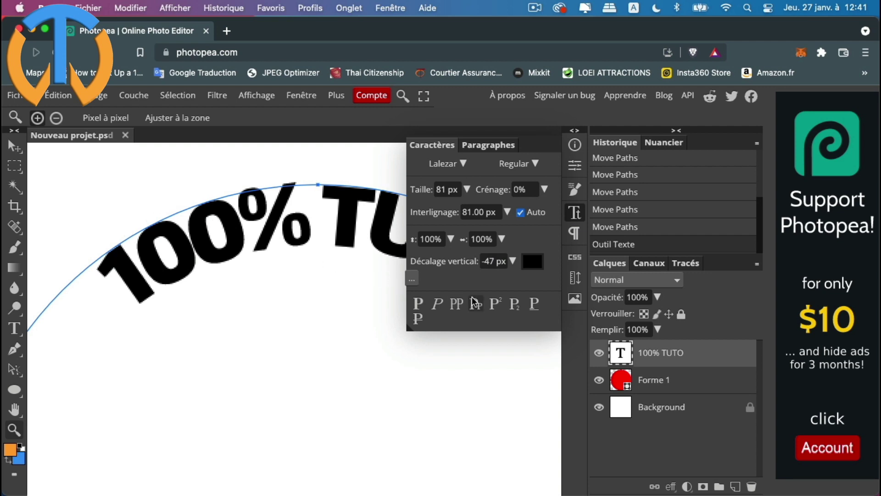
{"action": "left_click", "coordinate": [181, 118]}
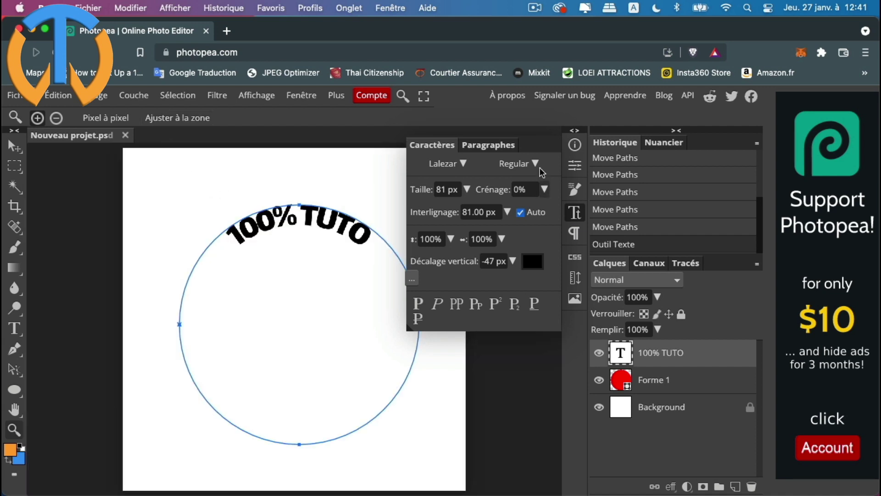
Step: Hide '100% TUTO' and write '100% GRATUIT' along the circle's lower-left path
{"action": "left_click", "coordinate": [576, 213]}
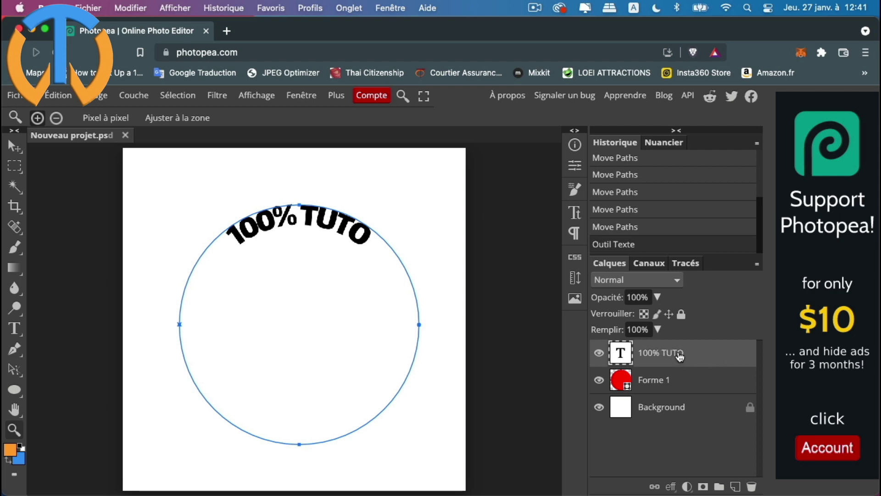
{"action": "left_click", "coordinate": [599, 354]}
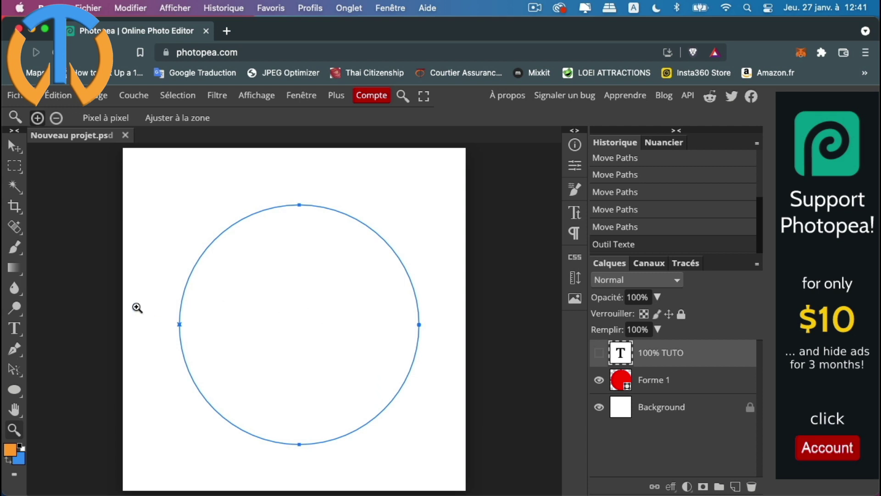
{"action": "left_click", "coordinate": [14, 330]}
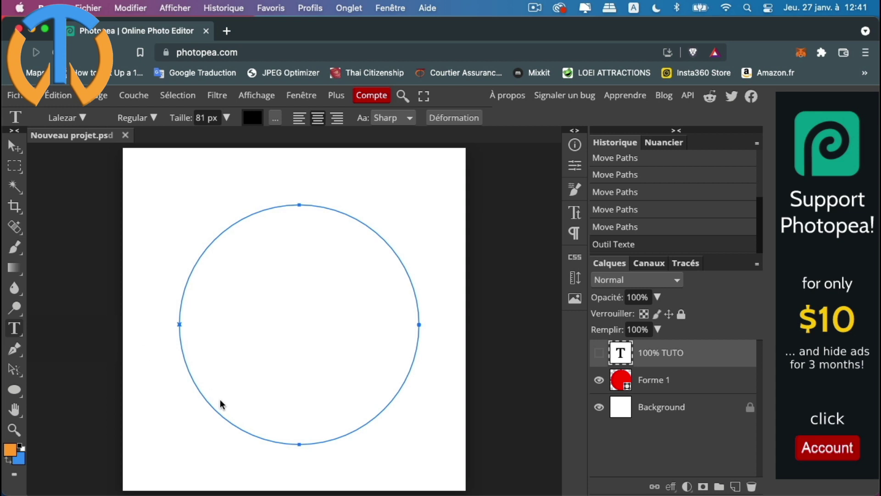
{"action": "left_click", "coordinate": [244, 430]}
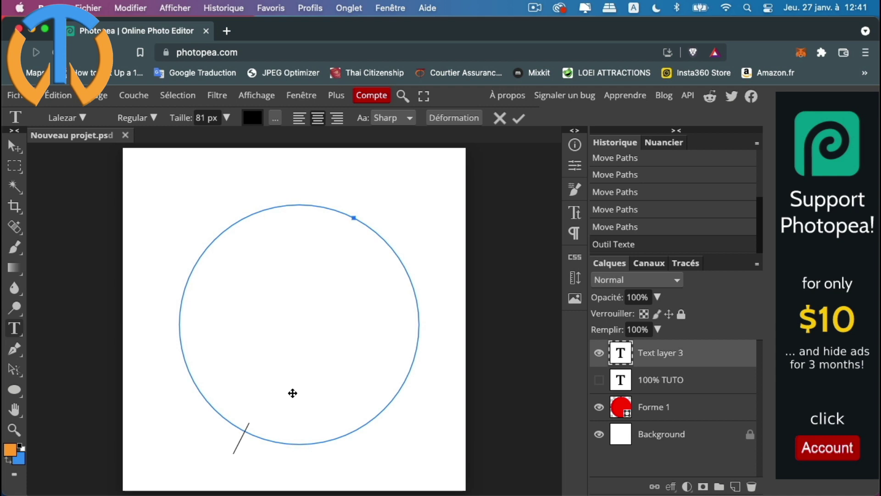
{"action": "type", "text": "100"}
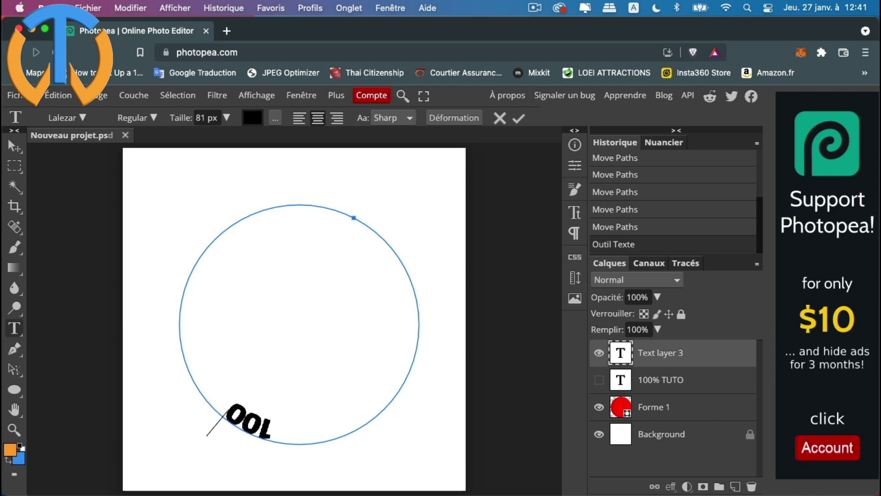
{"action": "type", "text": "%"}
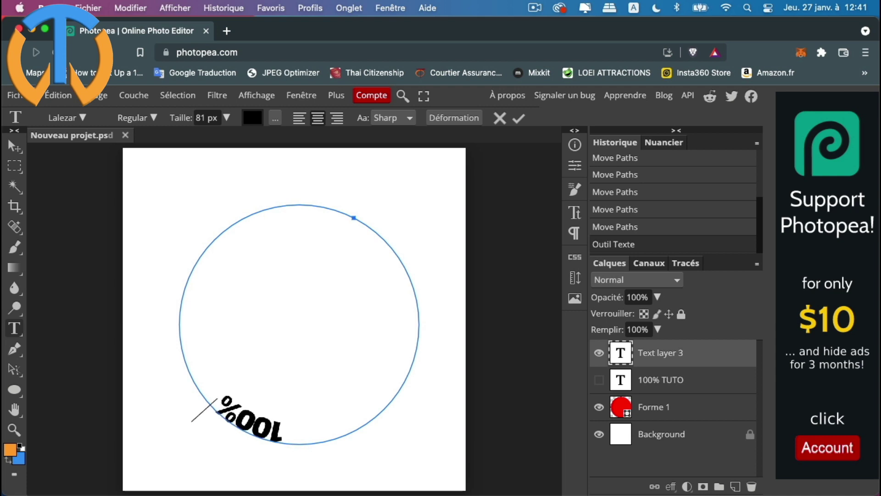
{"action": "type", "text": "9"}
{"action": "key", "text": "BackSpace"}
{"action": "type", "text": "GRATUIT"}
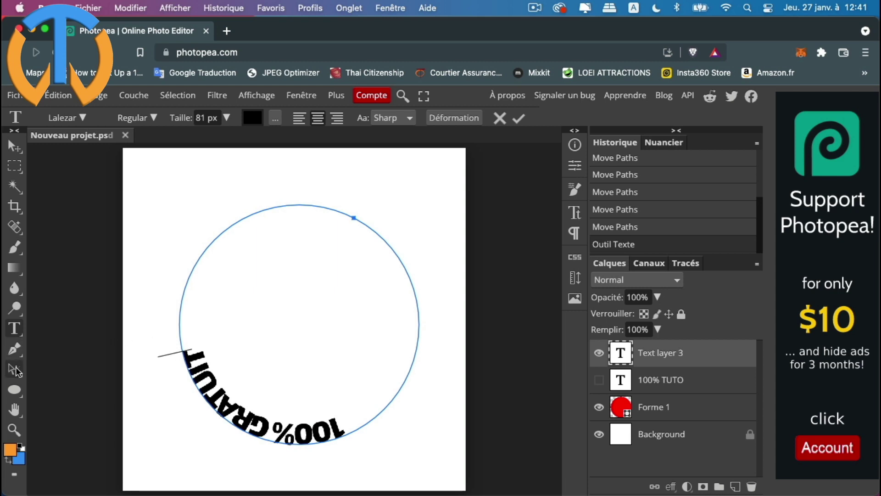
{"action": "left_click", "coordinate": [16, 370]}
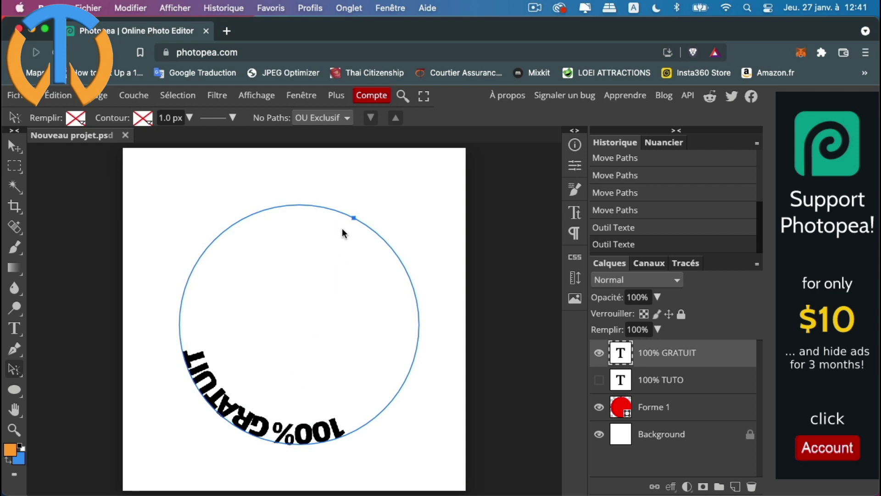
Step: Drag the 100% GRATUIT start point around the circle so it reads upright, centred at the bottom
{"action": "left_click_drag", "start_coordinate": [353, 217], "coordinate": [337, 212]}
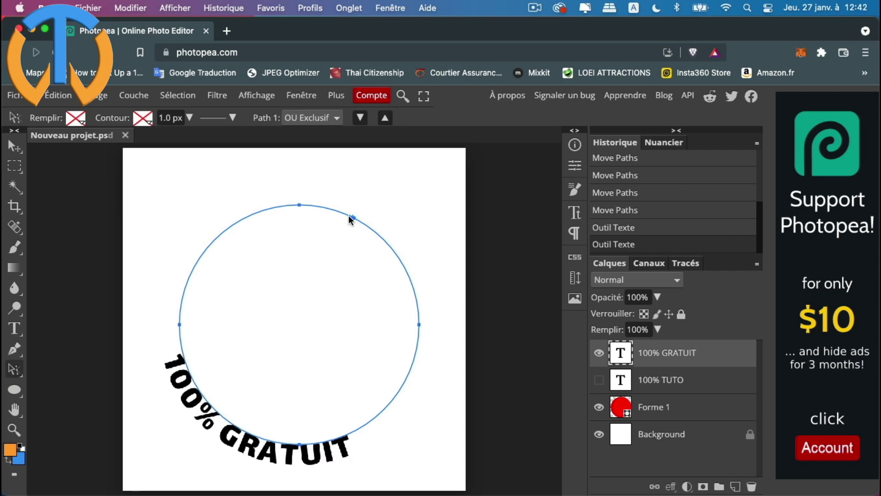
{"action": "mouse_move", "coordinate": [337, 212]}
{"action": "left_mouse_down"}
{"action": "mouse_move", "coordinate": [214, 290]}
{"action": "mouse_move", "coordinate": [181, 324]}
{"action": "left_mouse_up"}
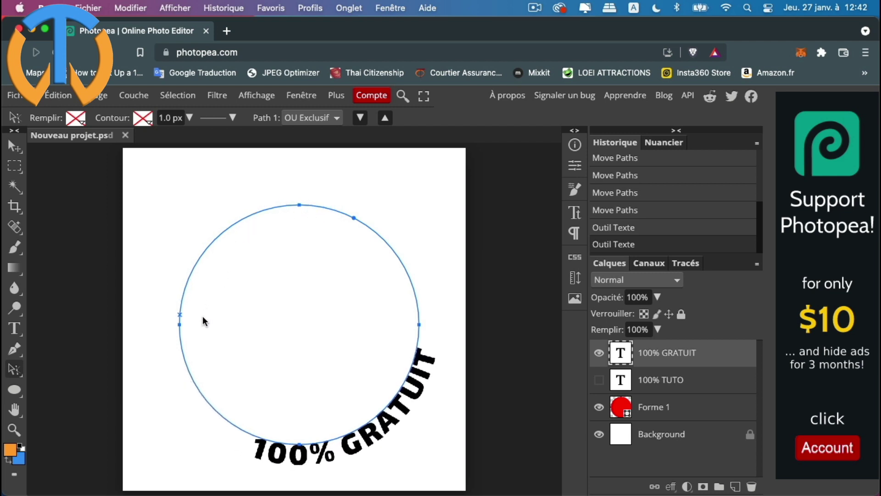
{"action": "left_click", "coordinate": [181, 326]}
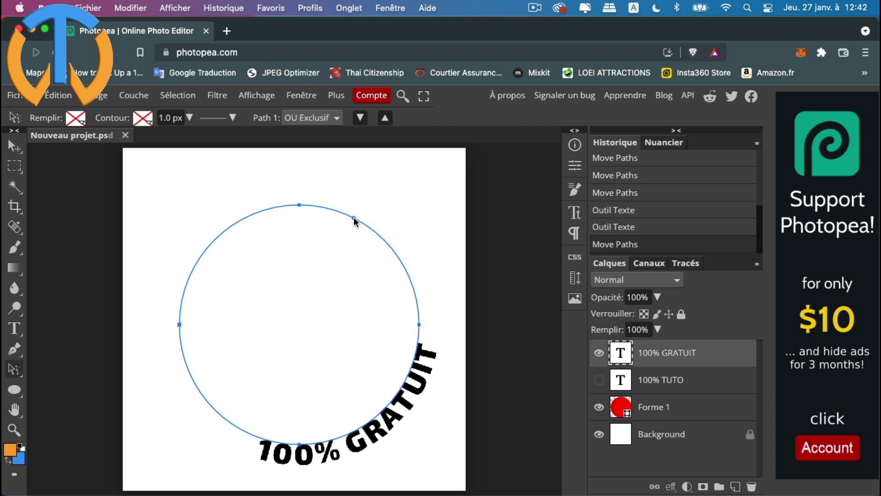
{"action": "left_click_drag", "start_coordinate": [355, 218], "coordinate": [419, 324]}
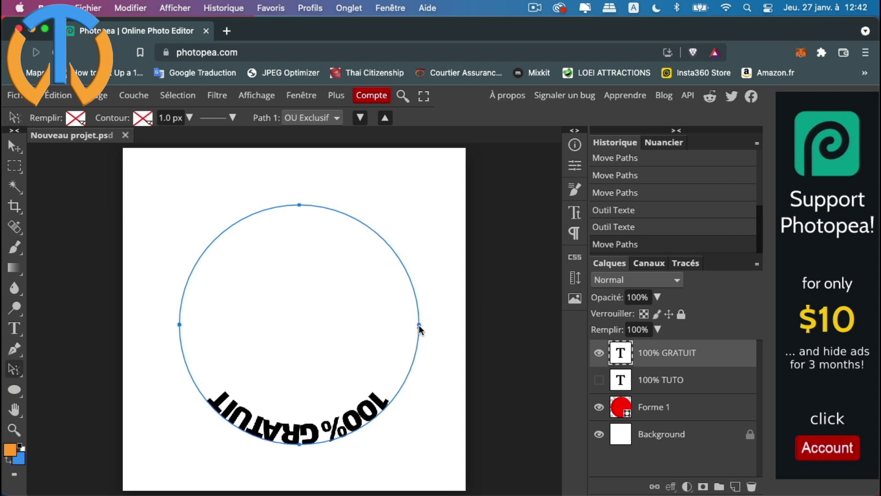
{"action": "left_click_drag", "start_coordinate": [419, 324], "coordinate": [418, 323]}
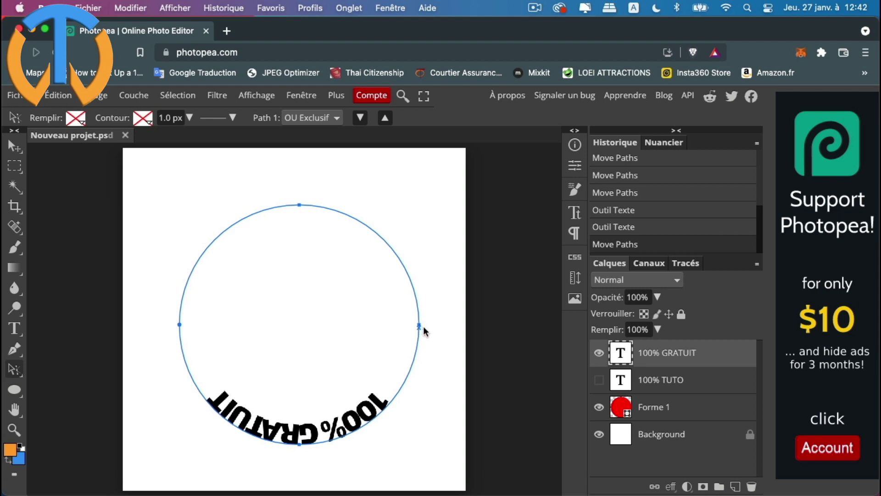
{"action": "mouse_move", "coordinate": [423, 323]}
{"action": "left_mouse_down"}
{"action": "mouse_move", "coordinate": [189, 323]}
{"action": "mouse_move", "coordinate": [366, 288]}
{"action": "mouse_move", "coordinate": [389, 327]}
{"action": "left_mouse_up"}
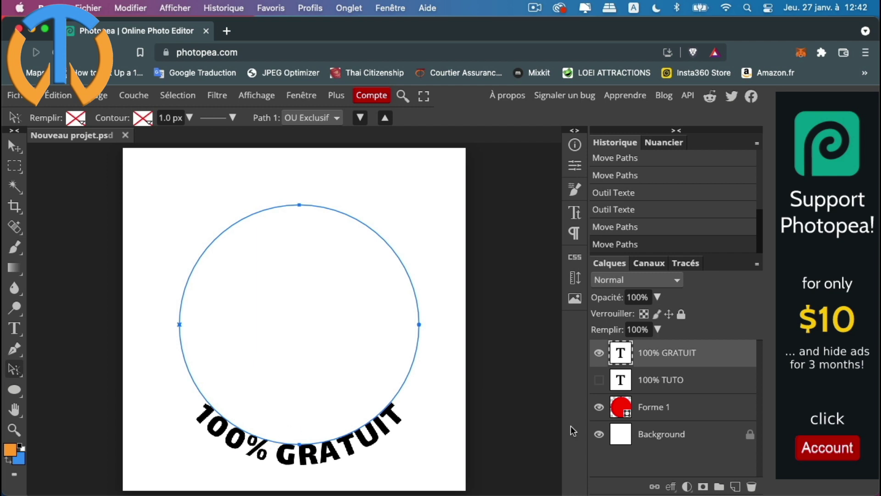
Step: Set the 100% GRATUIT text's Décalage vertical to 0 px in the Caractères panel
{"action": "left_click", "coordinate": [575, 212]}
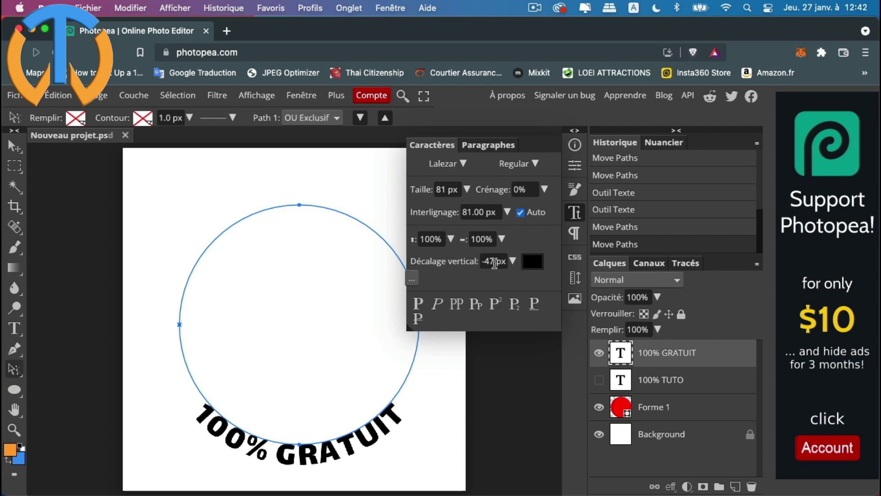
{"action": "left_click", "coordinate": [493, 261]}
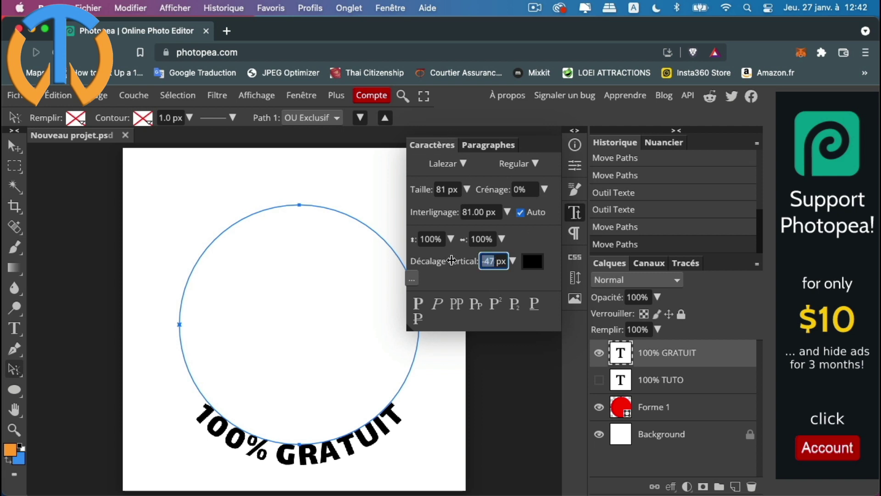
{"action": "type", "text": "0"}
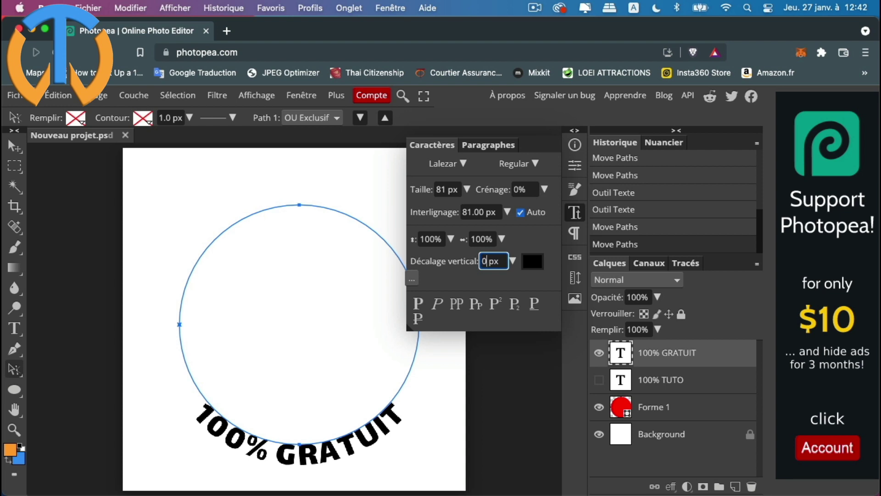
{"action": "key", "text": "Return"}
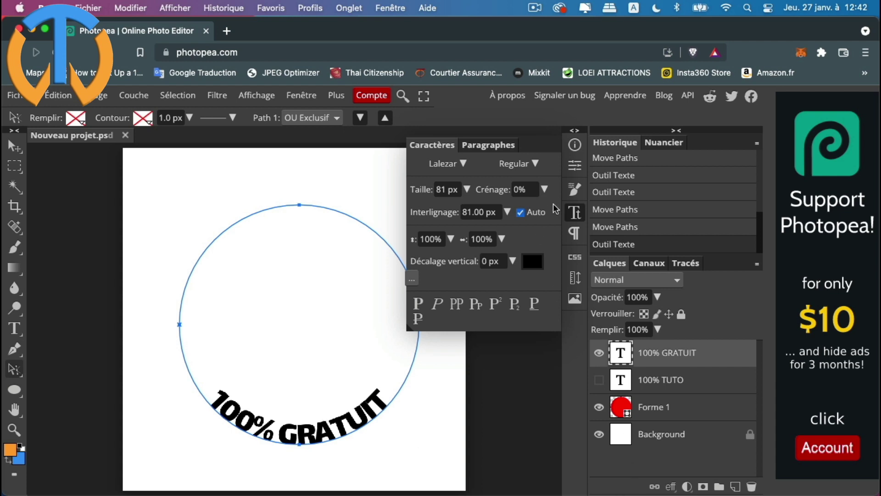
{"action": "left_click", "coordinate": [576, 213]}
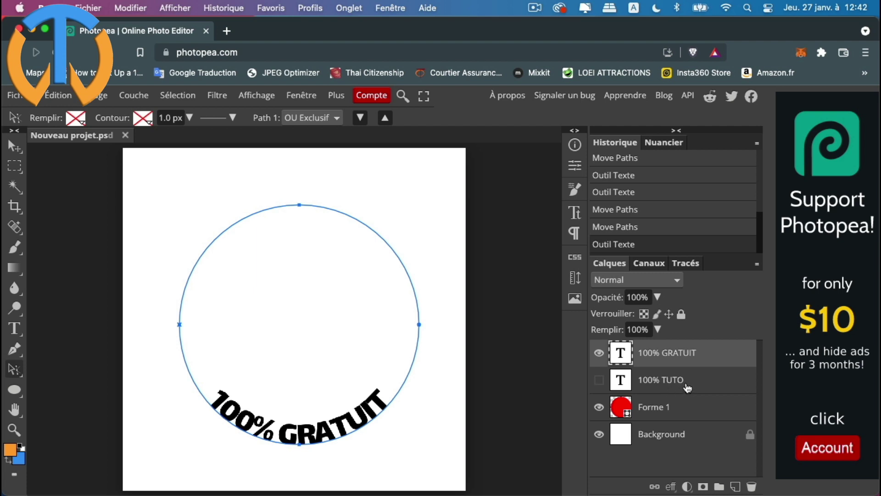
Step: Unhide 100% TUTO and enlarge it with the Taille size slider
{"action": "left_click", "coordinate": [599, 380]}
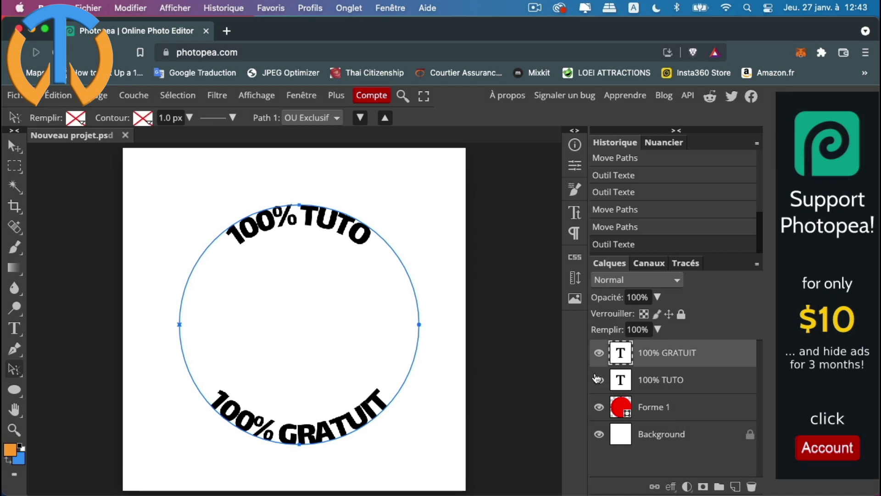
{"action": "left_click", "coordinate": [17, 328]}
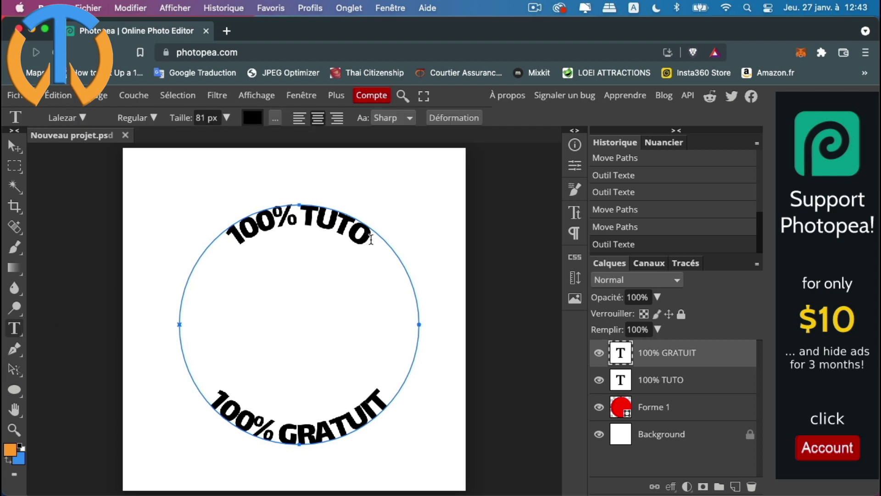
{"action": "left_click_drag", "start_coordinate": [370, 239], "coordinate": [198, 227]}
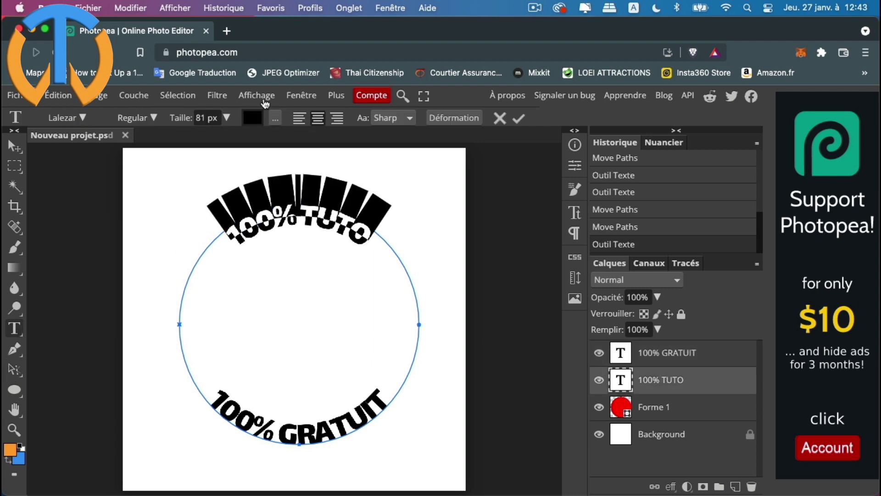
{"action": "left_click", "coordinate": [228, 120]}
{"action": "left_click_drag", "start_coordinate": [209, 139], "coordinate": [218, 138]}
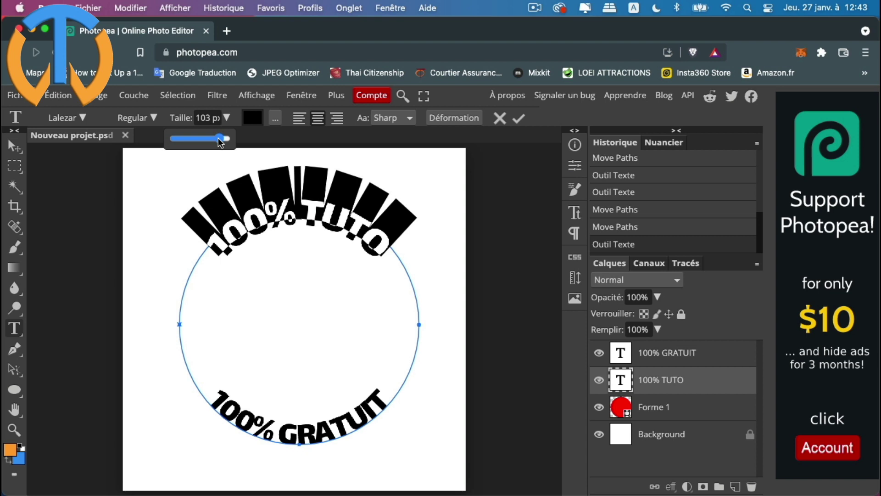
{"action": "left_click_drag", "start_coordinate": [218, 137], "coordinate": [220, 141]}
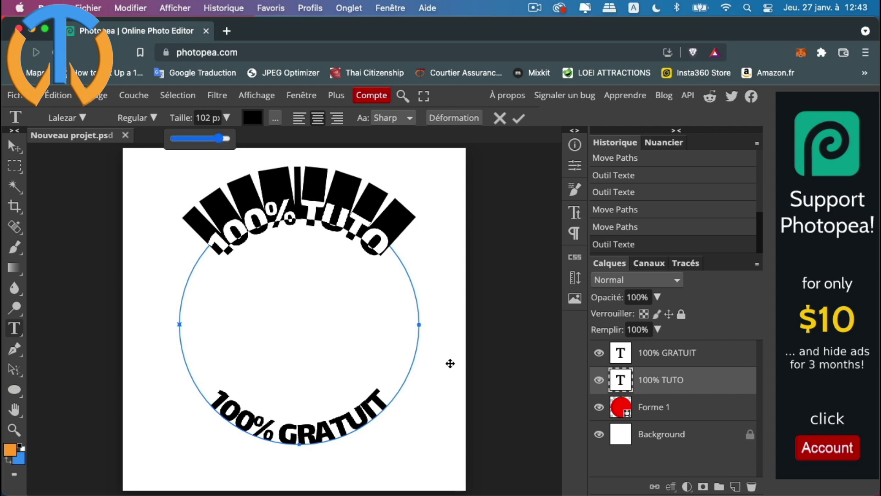
{"action": "left_click", "coordinate": [716, 356]}
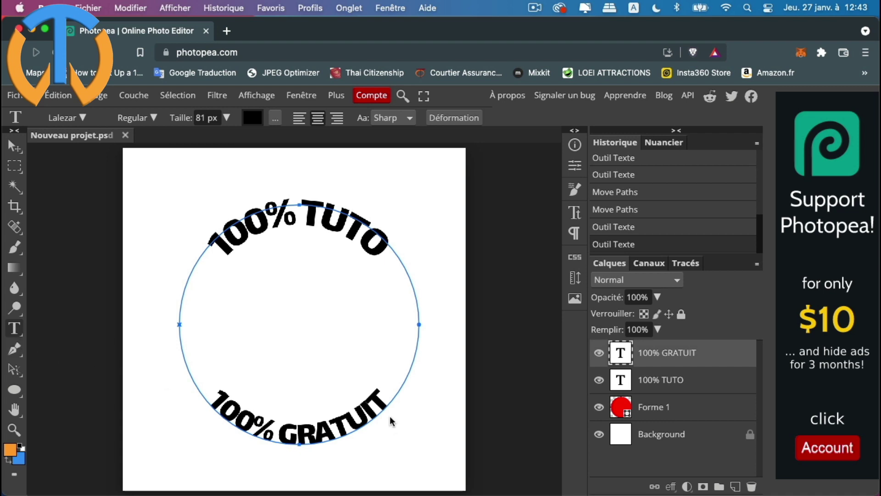
Step: Enlarge the 100% GRATUIT text to about 102 px and commit
{"action": "left_click_drag", "start_coordinate": [386, 404], "coordinate": [204, 396]}
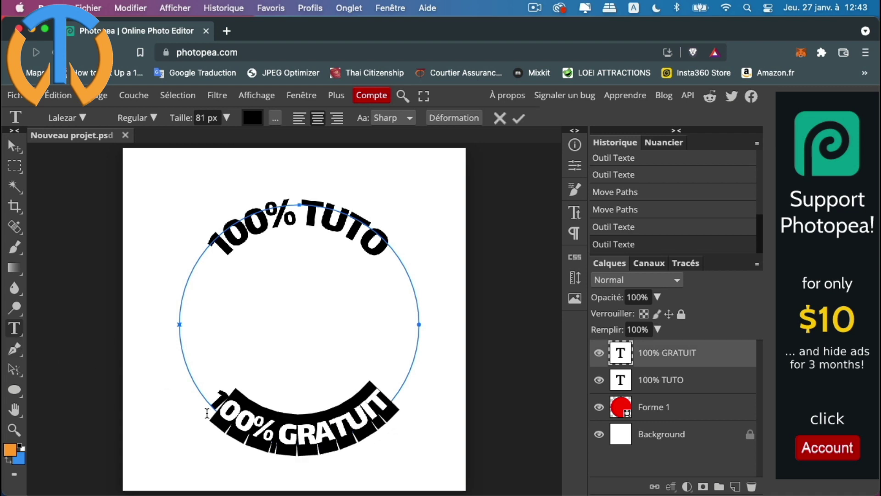
{"action": "left_click", "coordinate": [227, 118]}
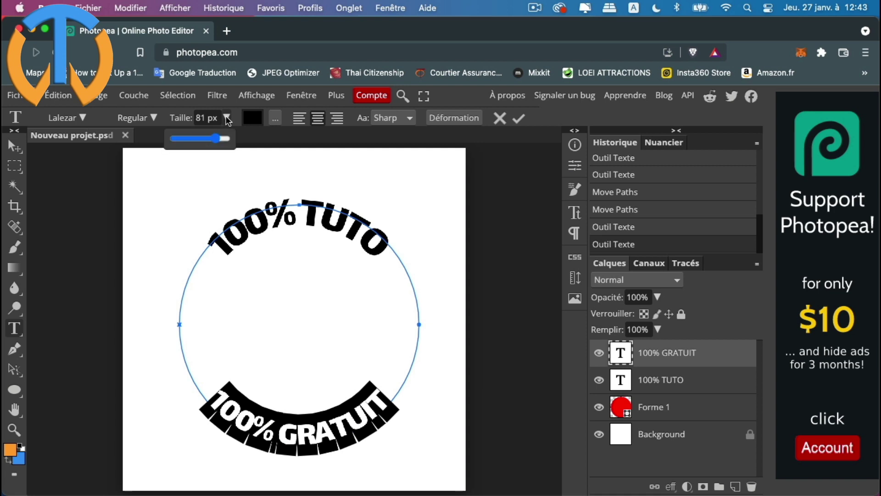
{"action": "left_click_drag", "start_coordinate": [214, 136], "coordinate": [221, 140]}
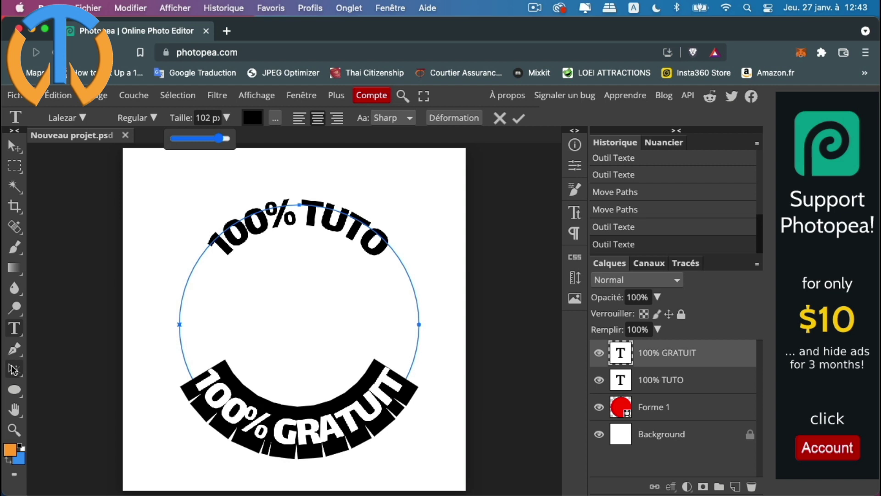
{"action": "left_click", "coordinate": [14, 369]}
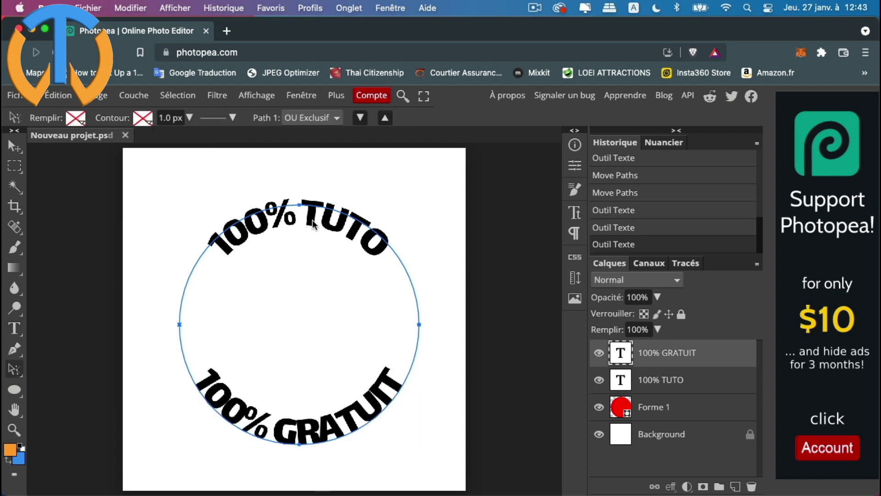
Step: Give the 100% TUTO layer a Décalage vertical of -58 px, after trying -55 px
{"action": "left_click", "coordinate": [706, 387]}
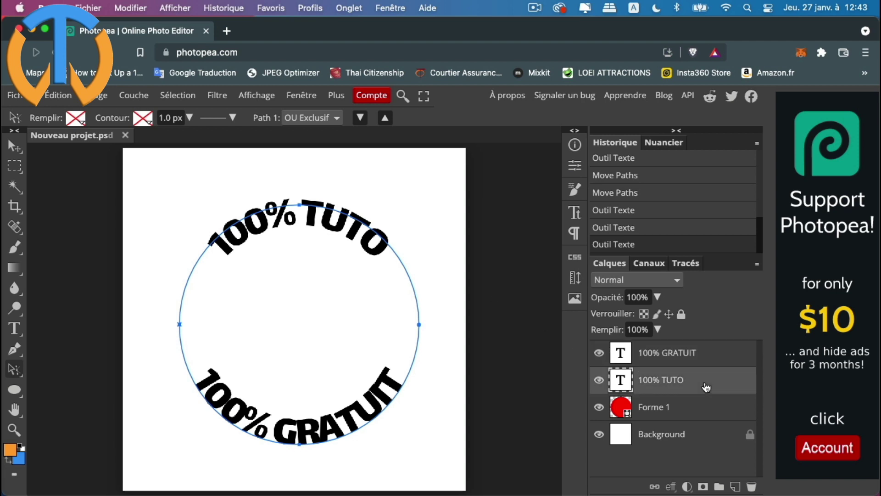
{"action": "left_click", "coordinate": [577, 218]}
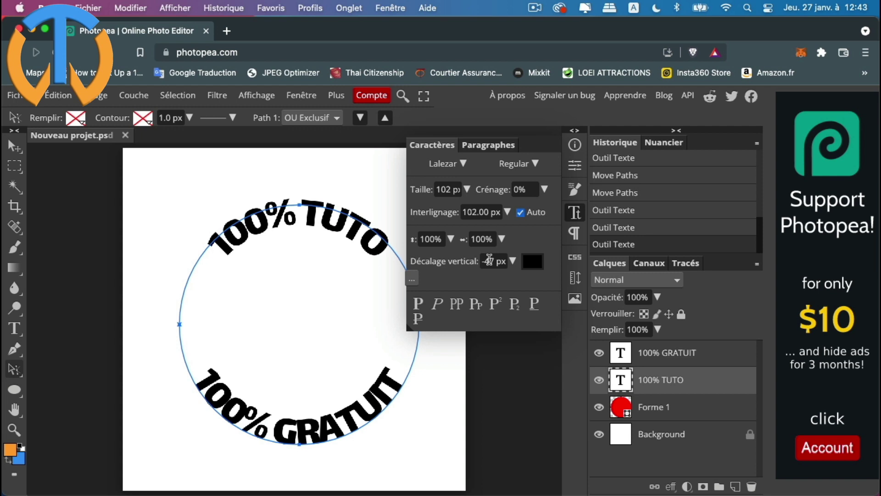
{"action": "left_click", "coordinate": [489, 260]}
{"action": "left_click_drag", "start_coordinate": [491, 261], "coordinate": [488, 261]}
{"action": "type", "text": "55"}
{"action": "key", "text": "Return"}
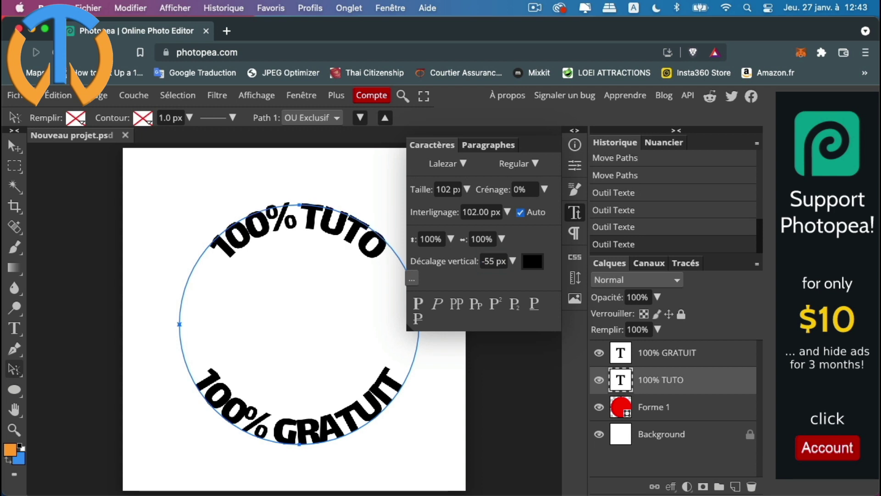
{"action": "left_click", "coordinate": [492, 262]}
{"action": "key", "text": "BackSpace"}
{"action": "type", "text": "8"}
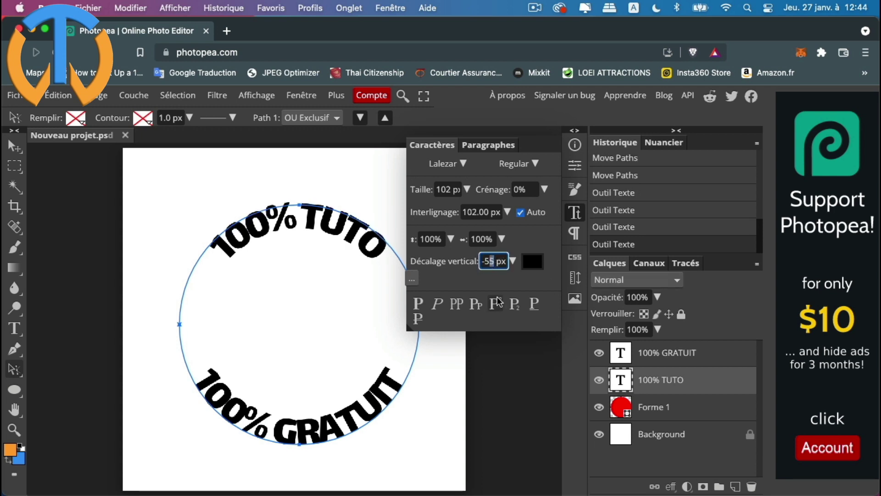
{"action": "key", "text": "Return"}
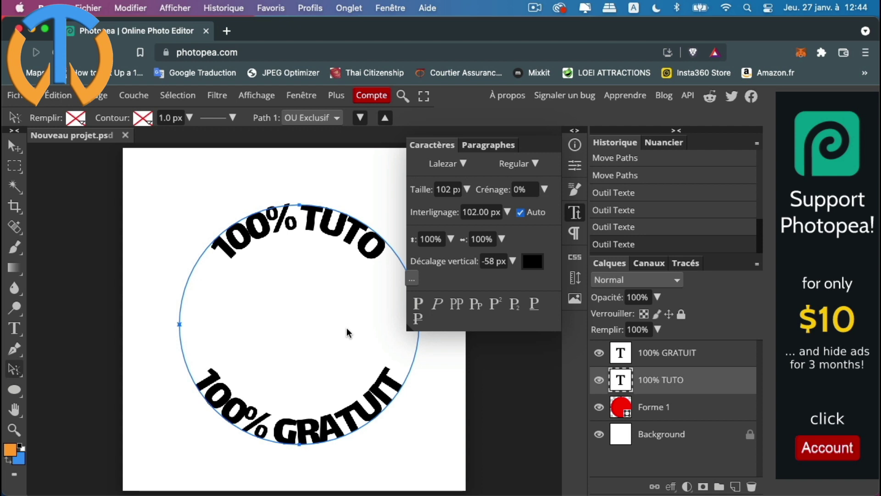
{"action": "left_click", "coordinate": [580, 213]}
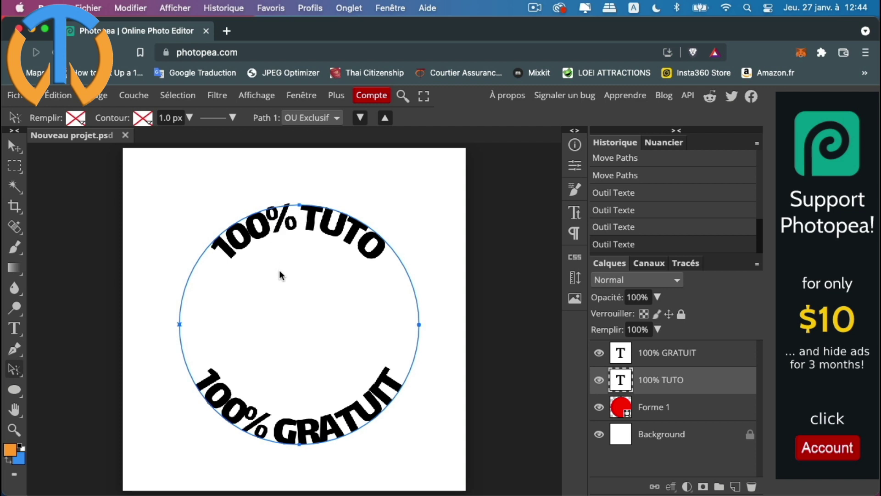
Step: Increase the Crénage tracking of 100% TUTO to spread its letters apart
{"action": "left_click", "coordinate": [18, 330]}
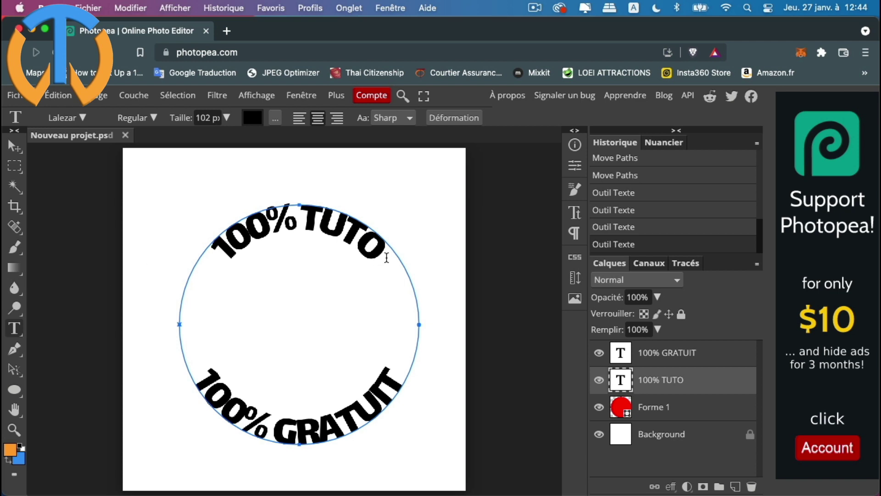
{"action": "left_click_drag", "start_coordinate": [387, 258], "coordinate": [213, 254]}
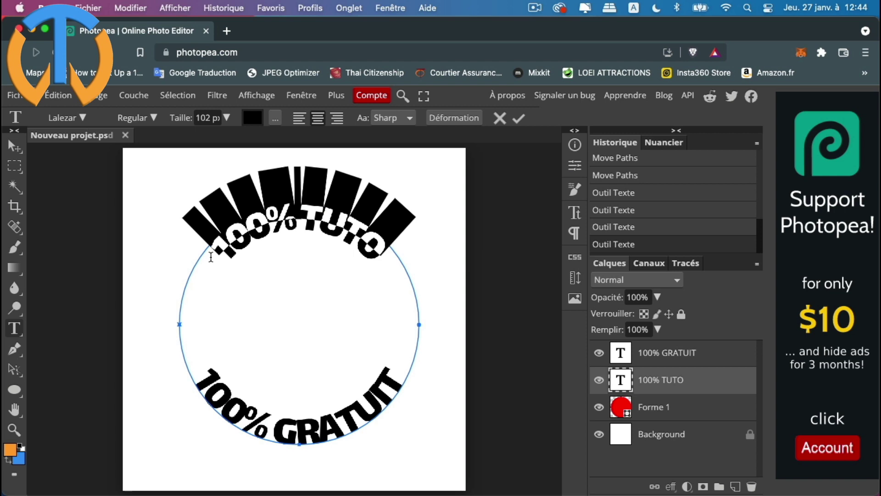
{"action": "left_click", "coordinate": [576, 213]}
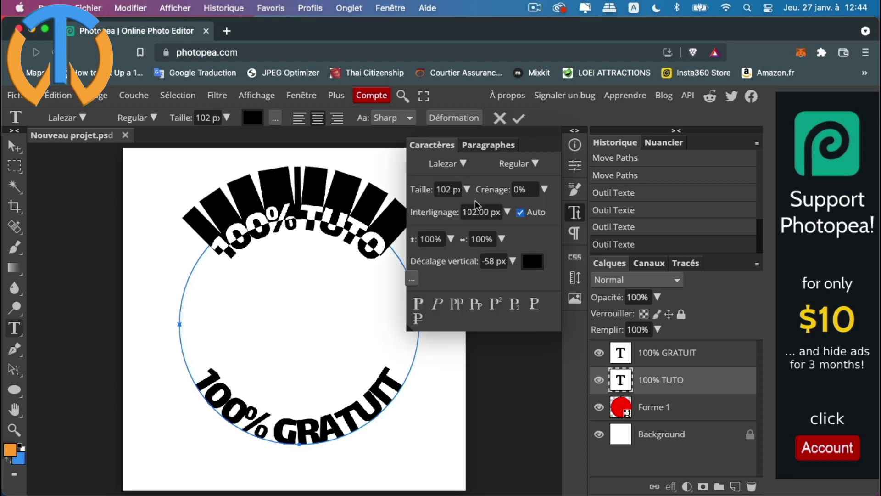
{"action": "left_click_drag", "start_coordinate": [494, 190], "coordinate": [495, 190]}
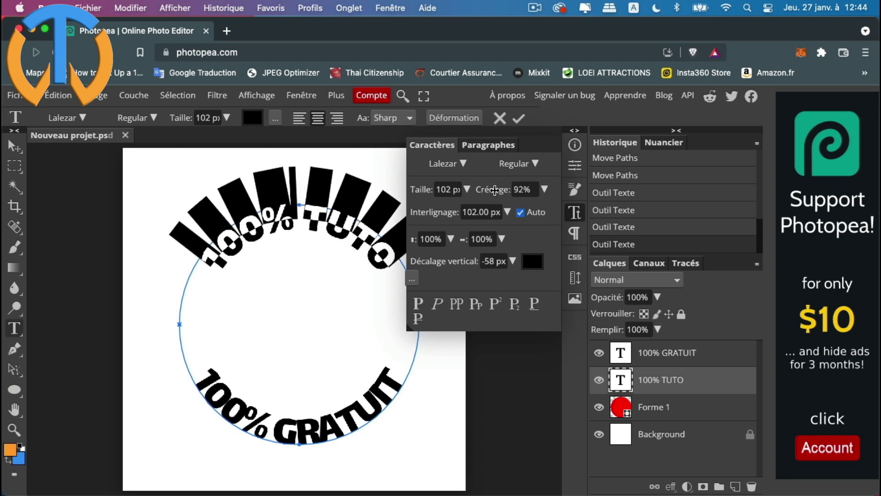
{"action": "left_click_drag", "start_coordinate": [495, 190], "coordinate": [494, 190]}
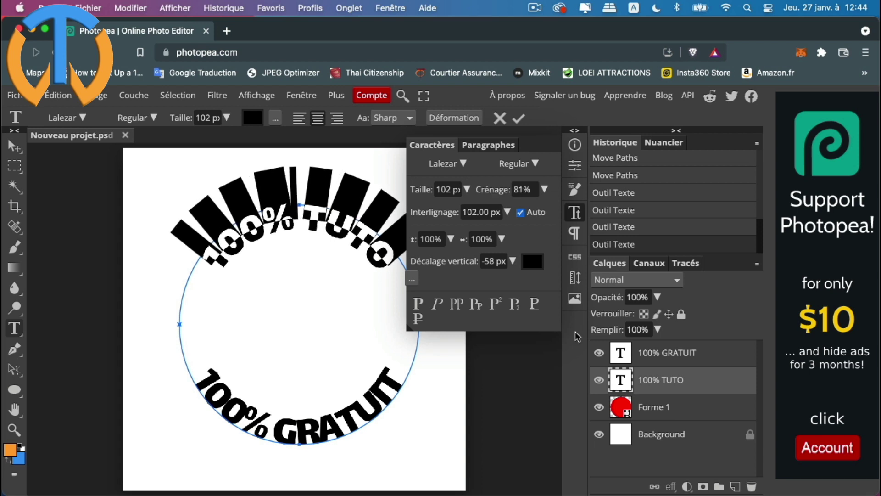
{"action": "left_click", "coordinate": [701, 352]}
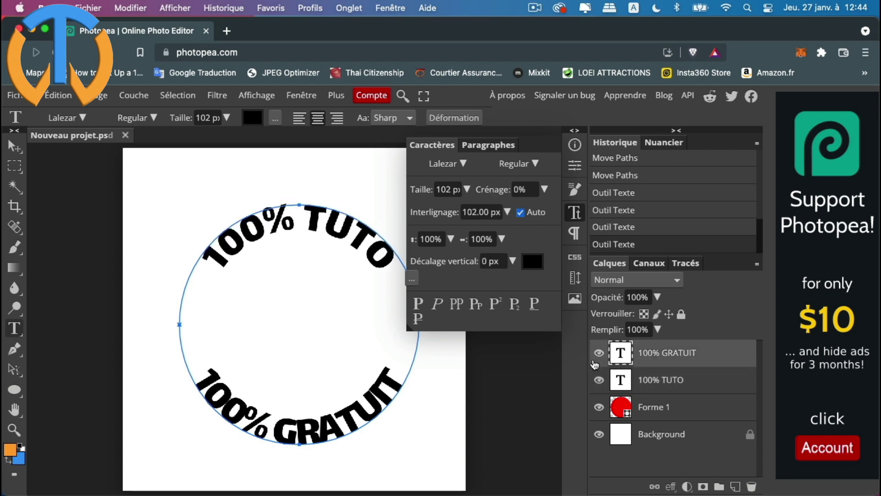
Step: Widen the 100% GRATUIT letter spacing and commit the text
{"action": "mouse_move", "coordinate": [403, 377]}
{"action": "left_mouse_down"}
{"action": "mouse_move", "coordinate": [228, 414]}
{"action": "mouse_move", "coordinate": [193, 383]}
{"action": "left_mouse_up"}
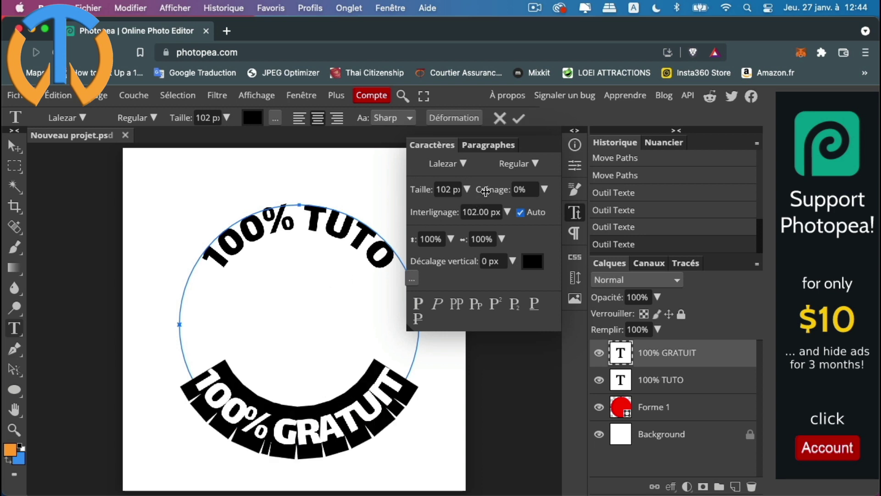
{"action": "left_click_drag", "start_coordinate": [486, 191], "coordinate": [486, 192]}
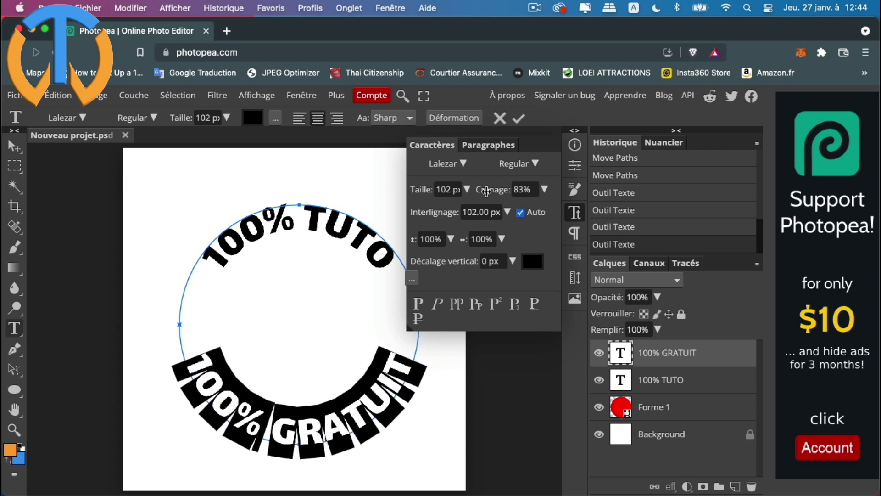
{"action": "left_click", "coordinate": [457, 418]}
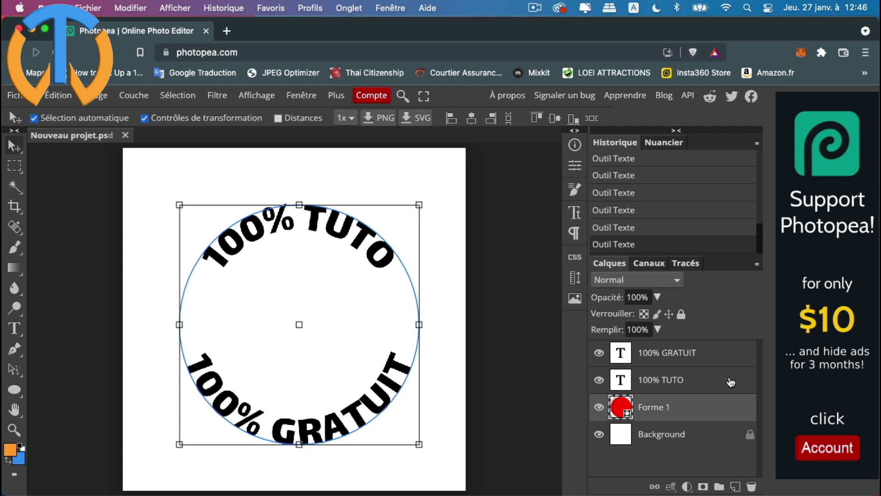
Step: Style 100% TUTO with a closer, smaller, more opaque drop shadow plus Biseautage & estampage
{"action": "left_click", "coordinate": [731, 380]}
{"action": "double_click", "coordinate": [732, 382]}
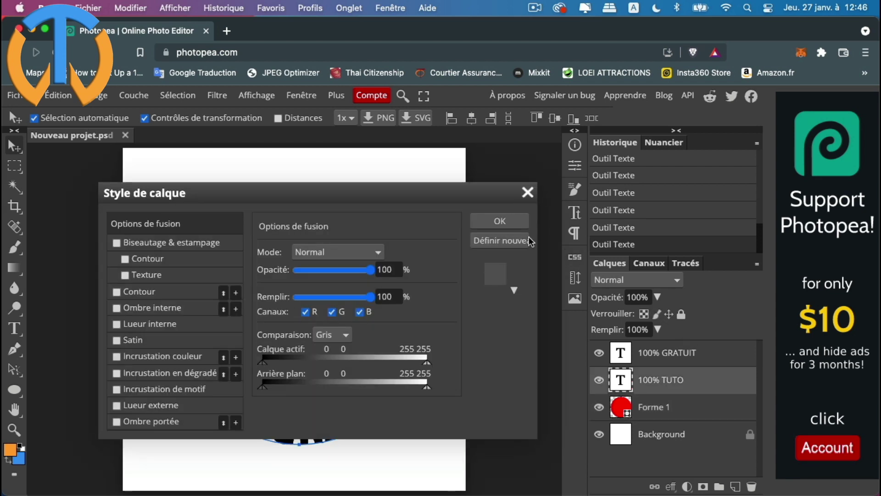
{"action": "left_click", "coordinate": [116, 242]}
{"action": "left_click_drag", "start_coordinate": [196, 205], "coordinate": [585, 176]}
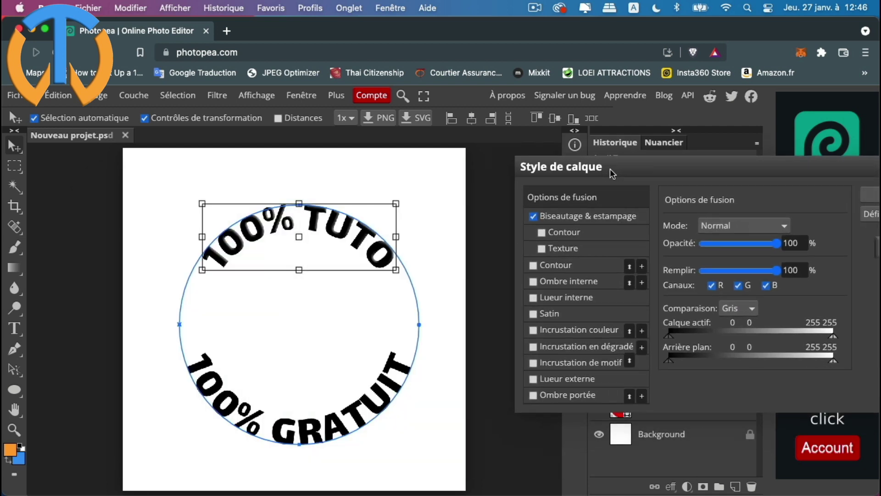
{"action": "left_click", "coordinate": [505, 213]}
{"action": "left_click", "coordinate": [505, 393]}
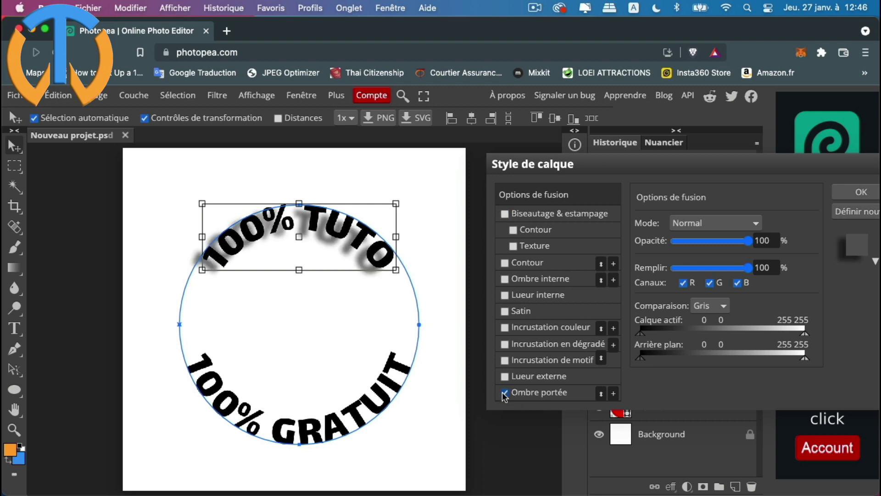
{"action": "left_click", "coordinate": [579, 395]}
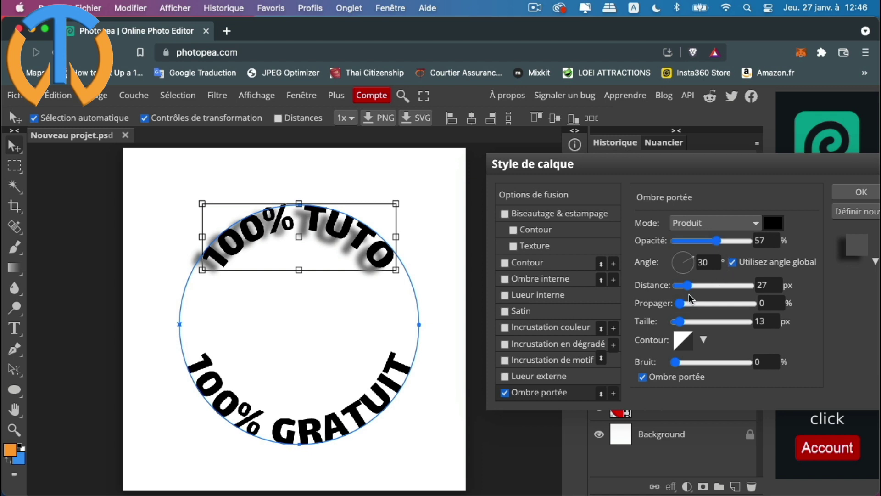
{"action": "left_click_drag", "start_coordinate": [687, 286], "coordinate": [679, 286]}
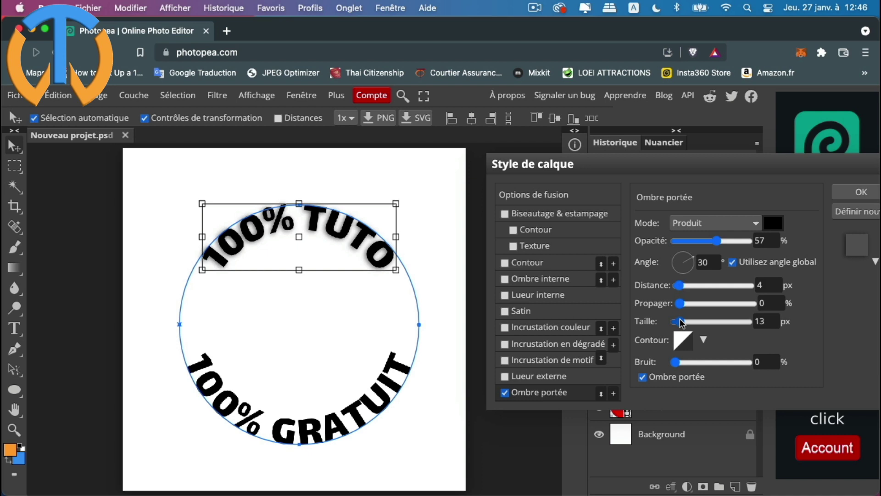
{"action": "left_click_drag", "start_coordinate": [683, 324], "coordinate": [676, 321]}
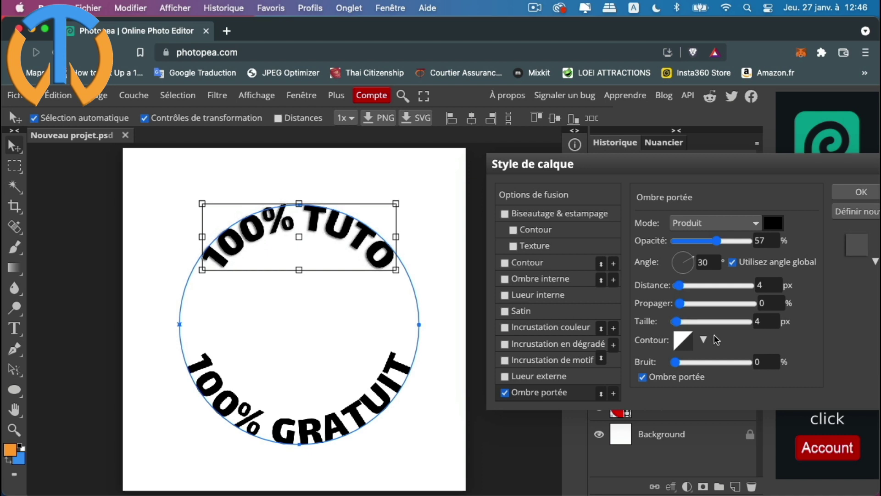
{"action": "left_click_drag", "start_coordinate": [717, 241], "coordinate": [724, 244]}
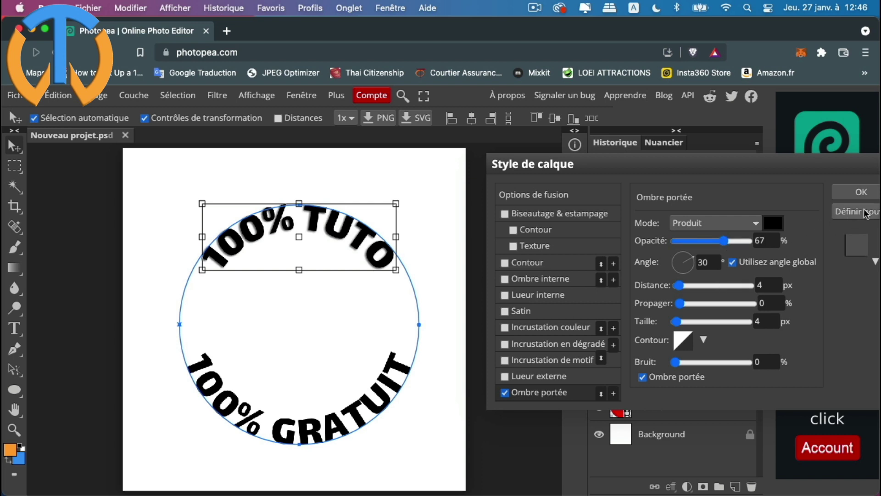
{"action": "left_click", "coordinate": [505, 214]}
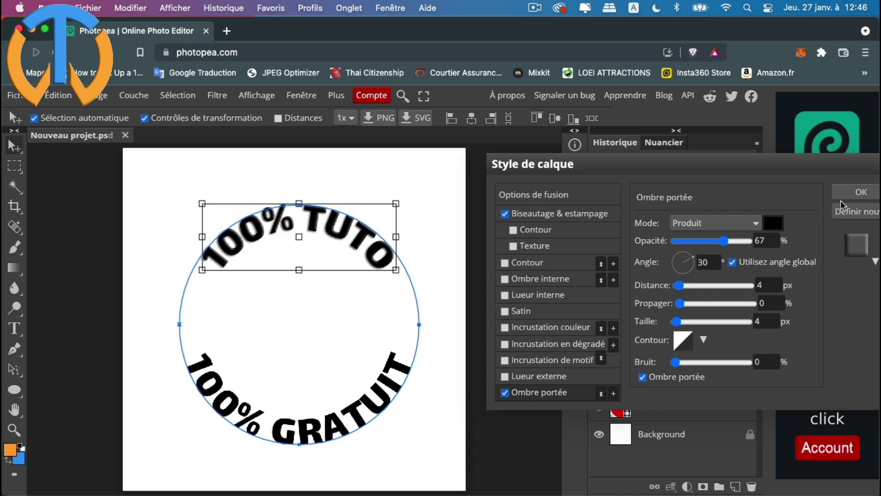
{"action": "left_click", "coordinate": [854, 195]}
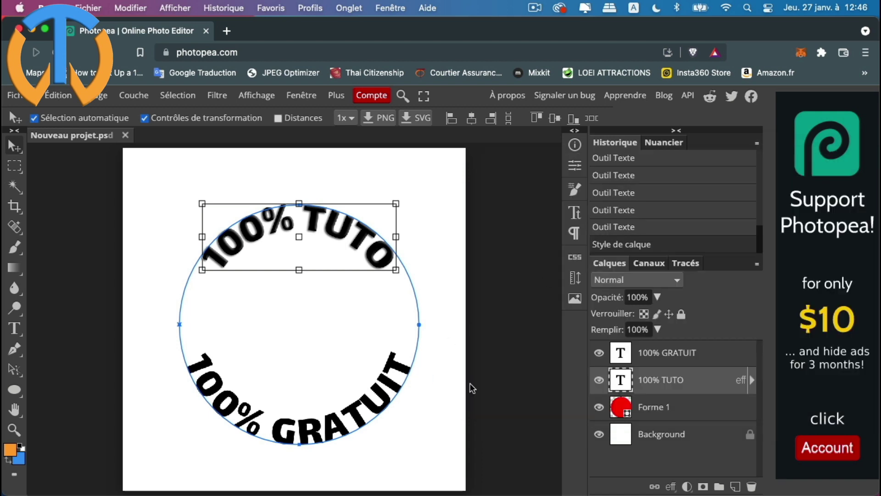
Step: Apply Biseautage & estampage and Ombre portée layer styles to the 100% GRATUIT layer
{"action": "left_click", "coordinate": [714, 357]}
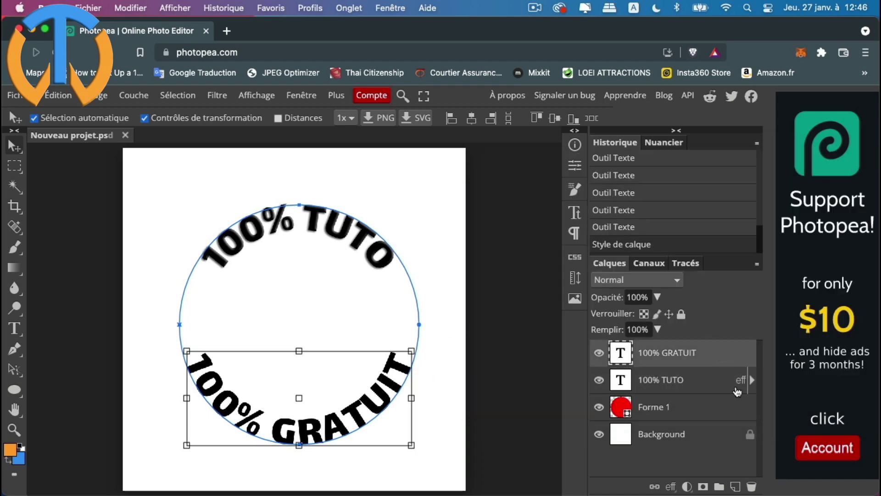
{"action": "double_click", "coordinate": [727, 357]}
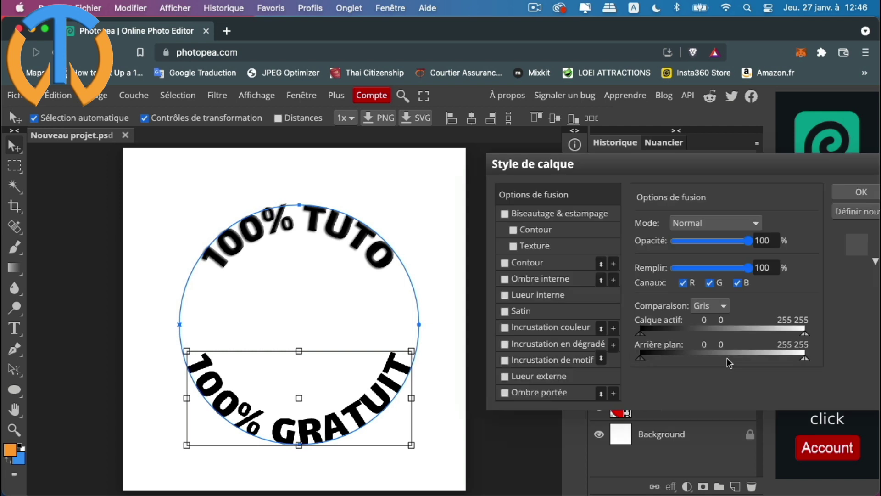
{"action": "left_click", "coordinate": [505, 214]}
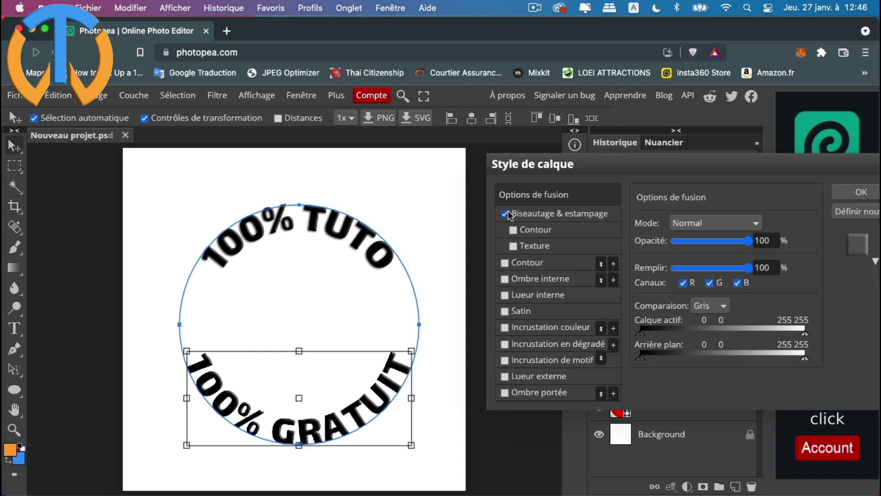
{"action": "left_click", "coordinate": [505, 392]}
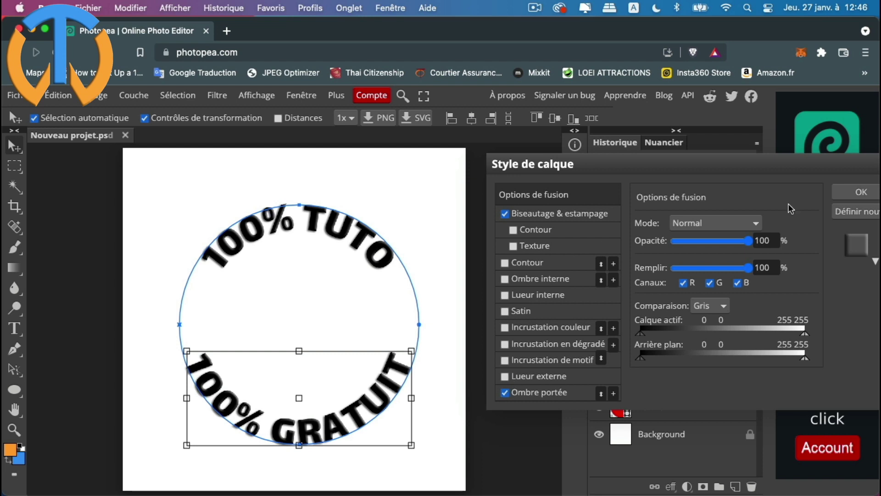
{"action": "left_click", "coordinate": [862, 193]}
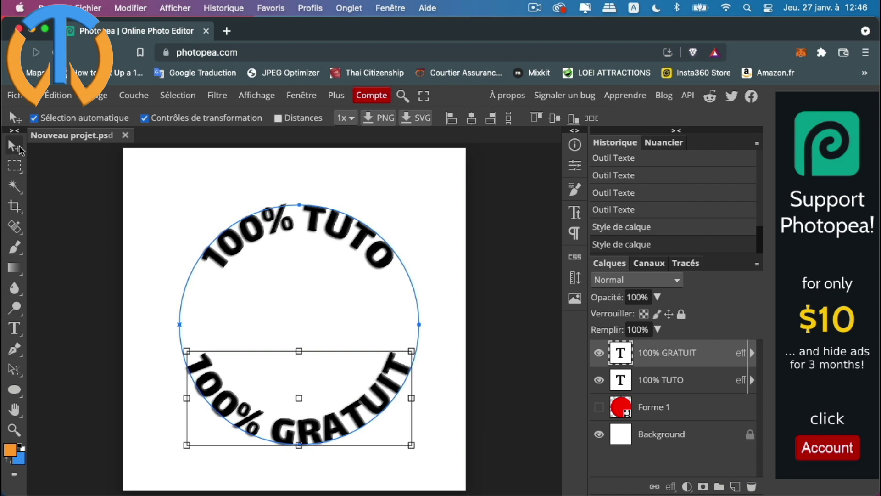
{"action": "left_click", "coordinate": [443, 221]}
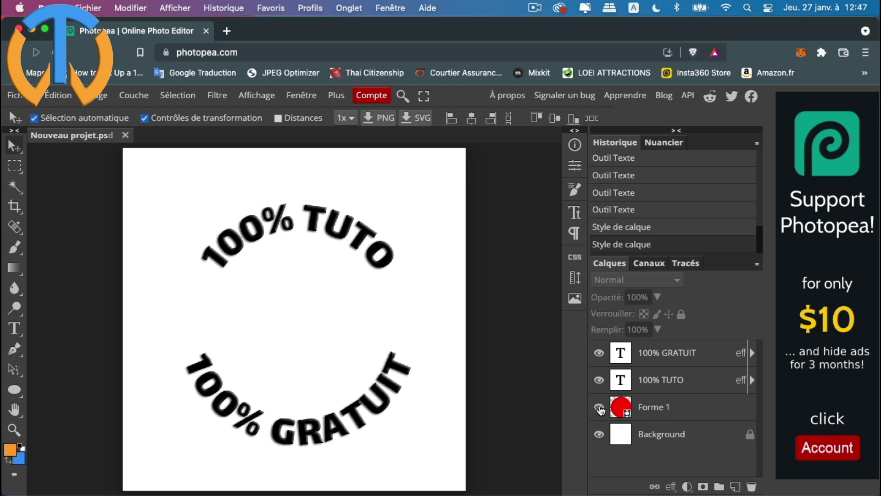
{"action": "left_click", "coordinate": [667, 411]}
{"action": "left_click", "coordinate": [697, 439]}
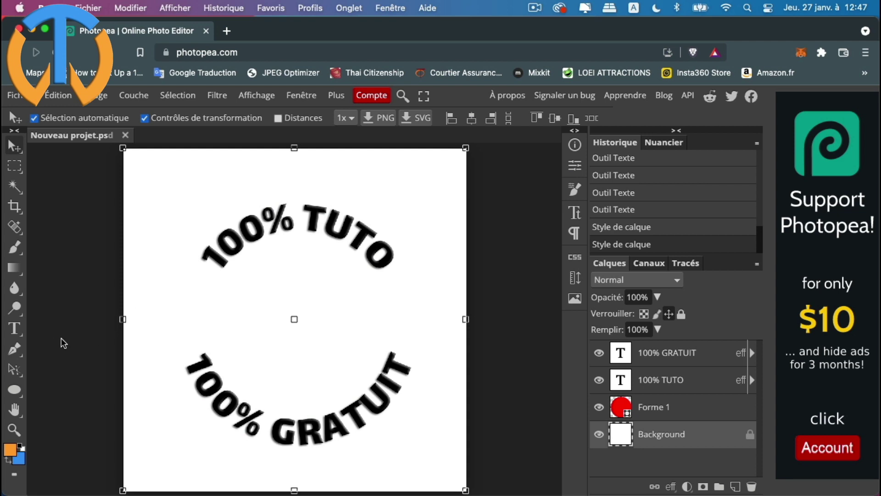
{"action": "left_click", "coordinate": [650, 412]}
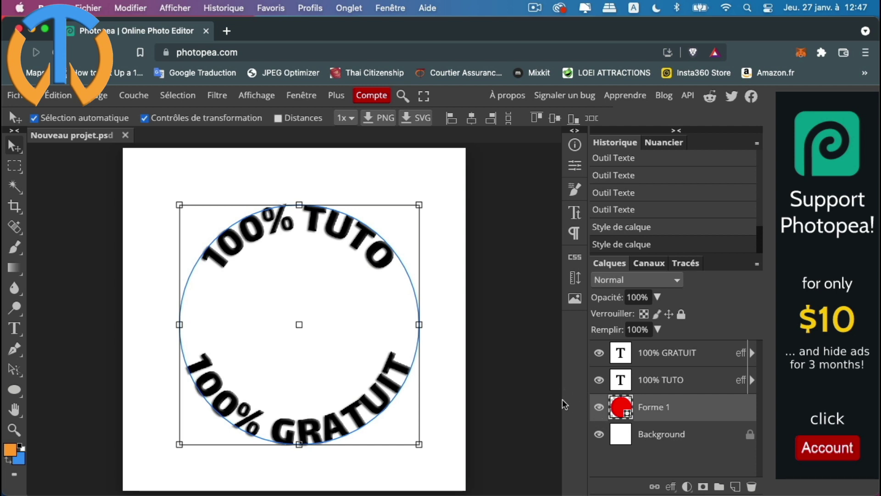
Step: Type 'Top Tuto Web' as a new text layer on the canvas
{"action": "left_click", "coordinate": [16, 327]}
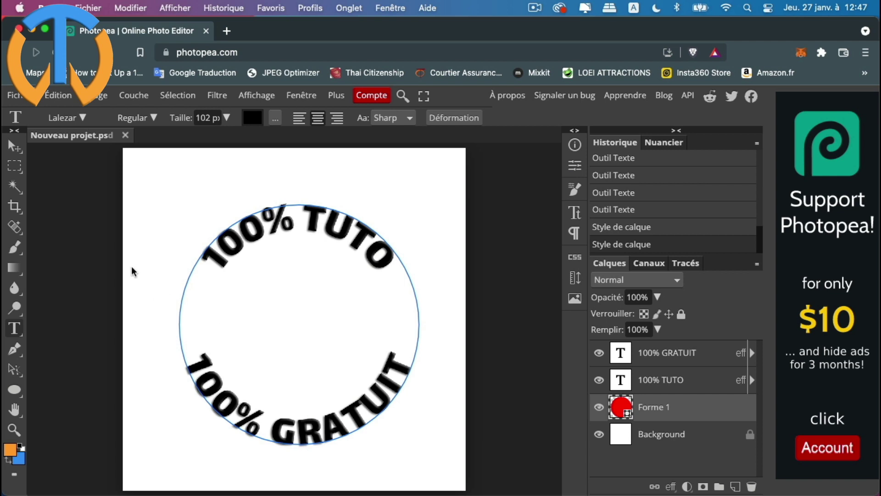
{"action": "left_click", "coordinate": [148, 247]}
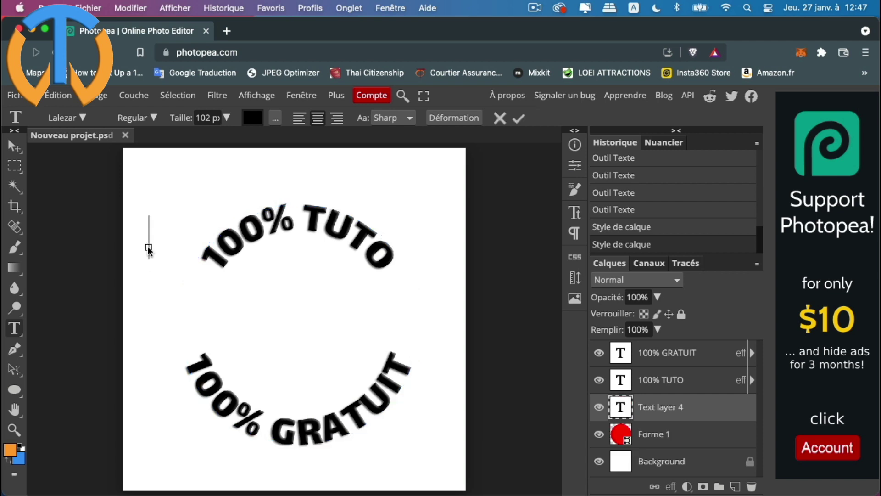
{"action": "type", "text": "Top Tuto"}
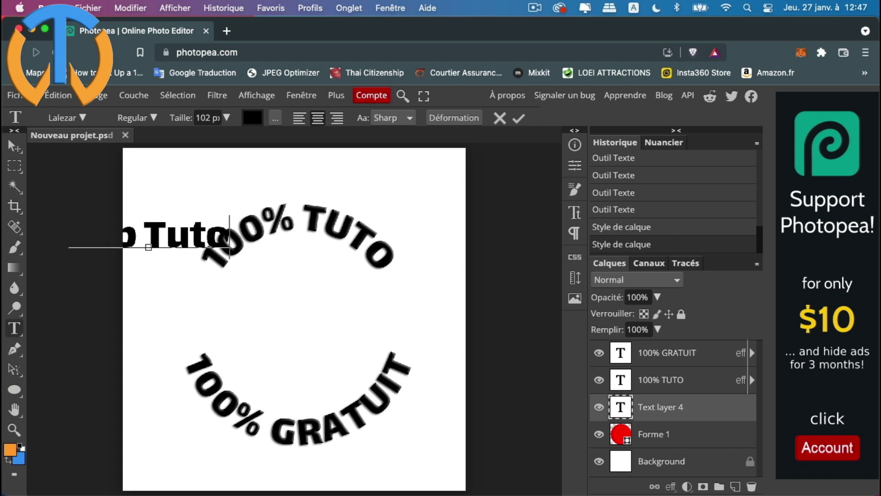
{"action": "type", "text": " Web"}
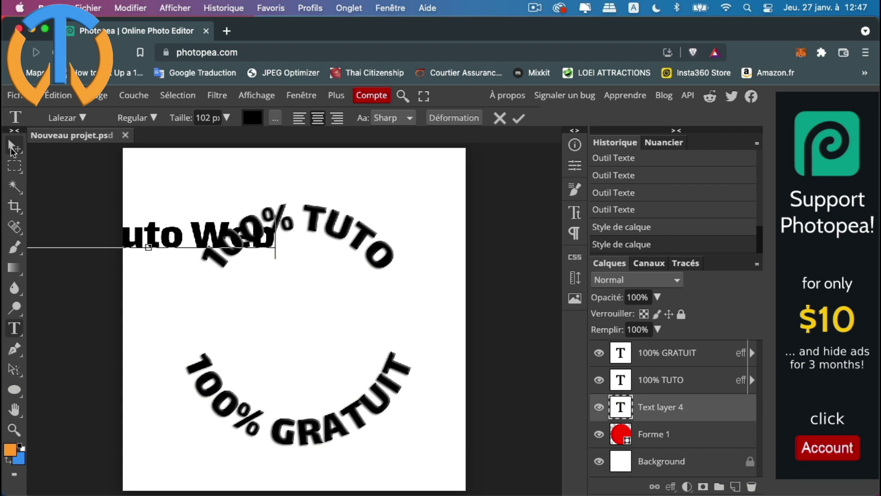
Step: Centre Top Tuto Web in the circle and transform it slightly narrower and taller
{"action": "left_click", "coordinate": [14, 147]}
{"action": "left_click_drag", "start_coordinate": [149, 241], "coordinate": [306, 315]}
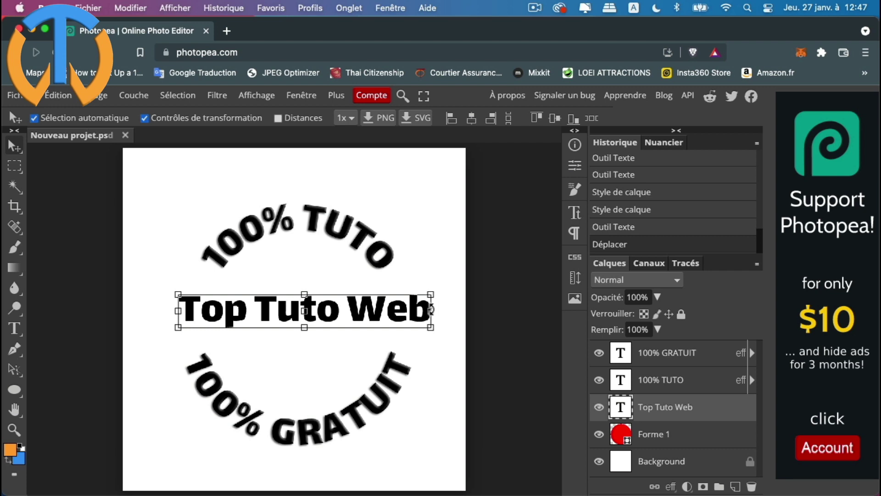
{"action": "left_click_drag", "start_coordinate": [431, 311], "coordinate": [411, 310]}
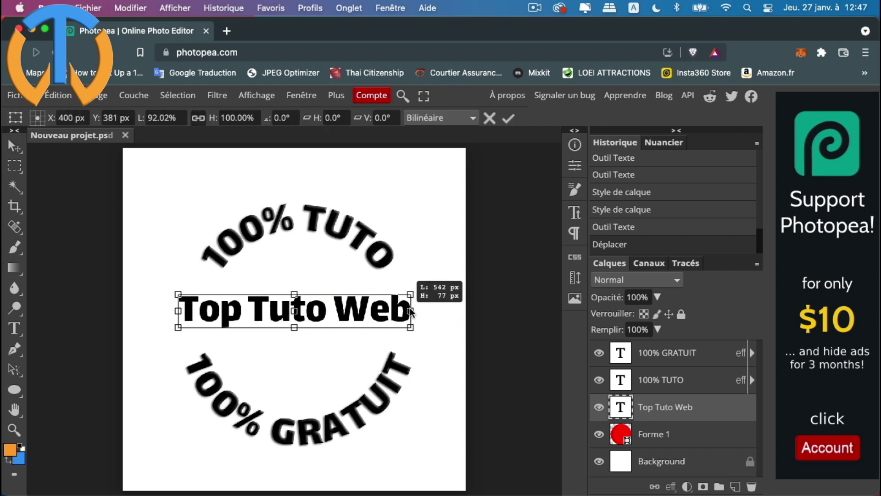
{"action": "left_click_drag", "start_coordinate": [179, 310], "coordinate": [184, 310]}
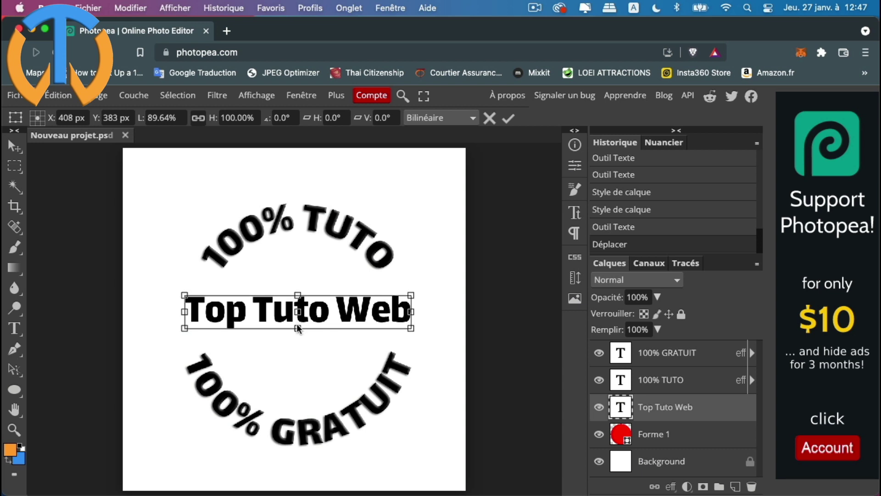
{"action": "left_click_drag", "start_coordinate": [297, 327], "coordinate": [298, 335]}
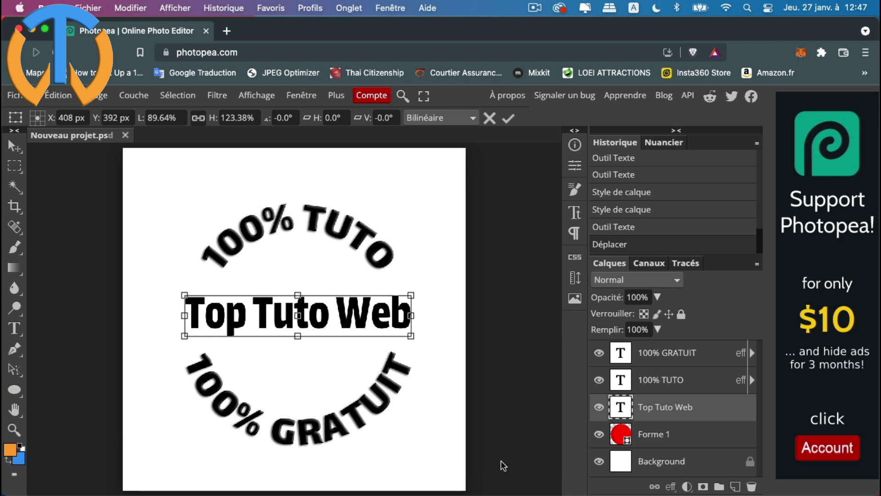
Step: Apply Biseautage & estampage and Ombre portée styles to the Top Tuto Web layer
{"action": "double_click", "coordinate": [731, 412]}
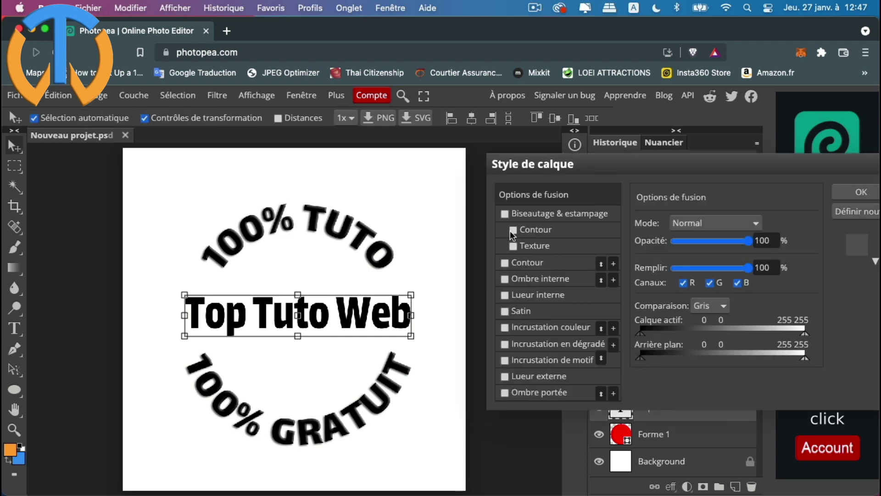
{"action": "left_click", "coordinate": [505, 213]}
{"action": "left_click", "coordinate": [504, 393]}
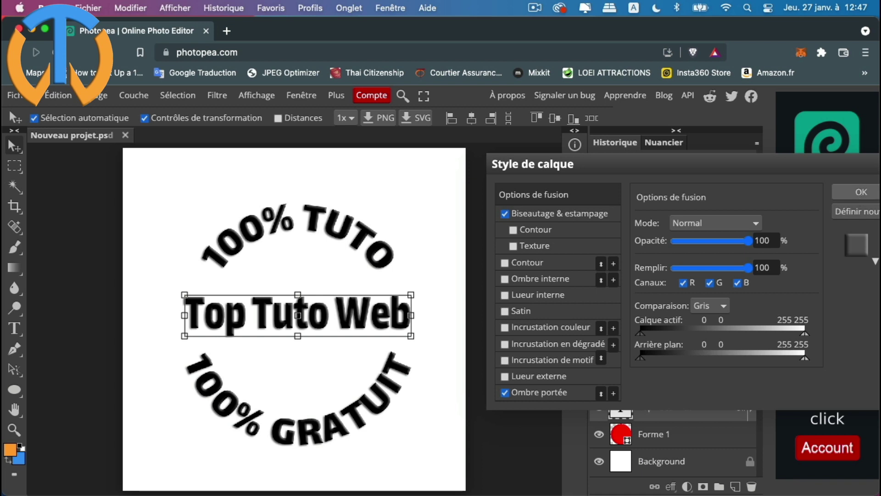
{"action": "left_click", "coordinate": [858, 192]}
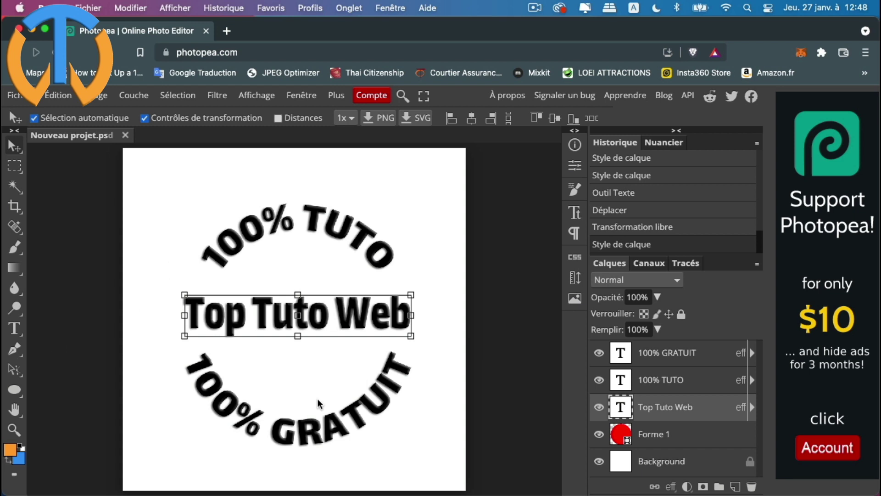
{"action": "left_click", "coordinate": [13, 329]}
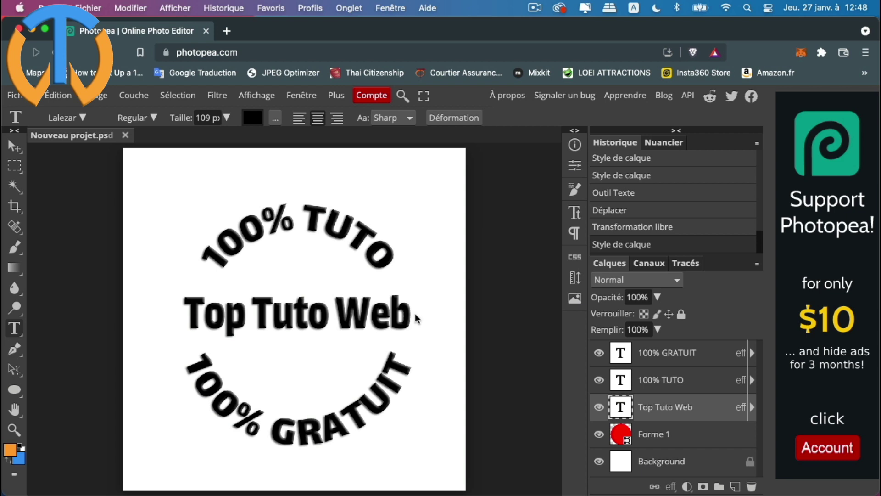
Step: Select Top Tuto Web and choose the horizontal Bosse warp style in Déformation
{"action": "left_click_drag", "start_coordinate": [411, 316], "coordinate": [189, 316]}
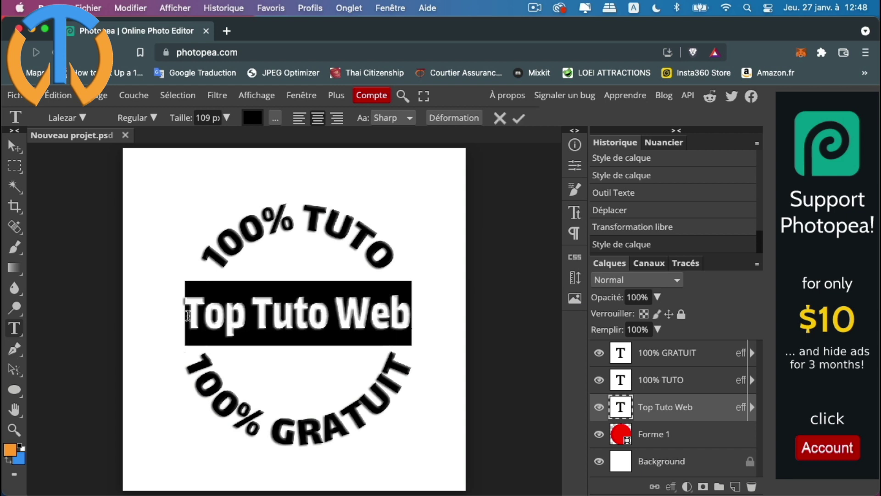
{"action": "left_click", "coordinate": [454, 118]}
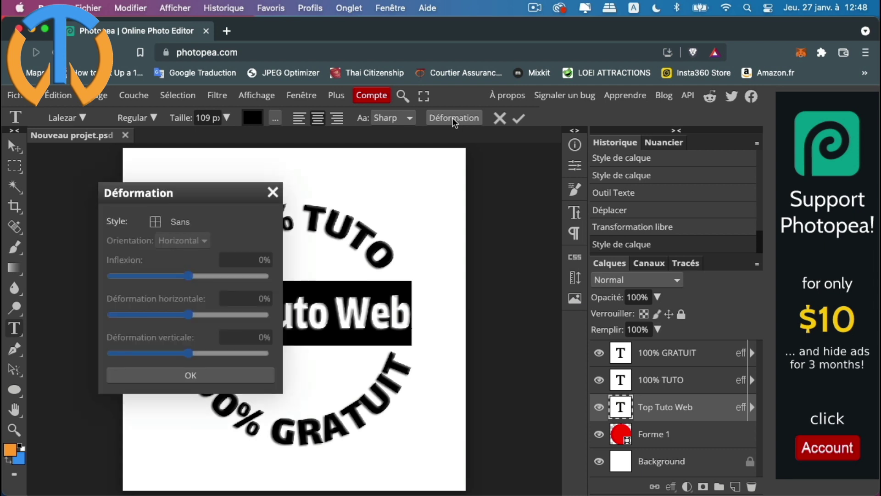
{"action": "mouse_move", "coordinate": [271, 191]}
{"action": "left_mouse_down"}
{"action": "mouse_move", "coordinate": [564, 201]}
{"action": "mouse_move", "coordinate": [639, 133]}
{"action": "left_mouse_up"}
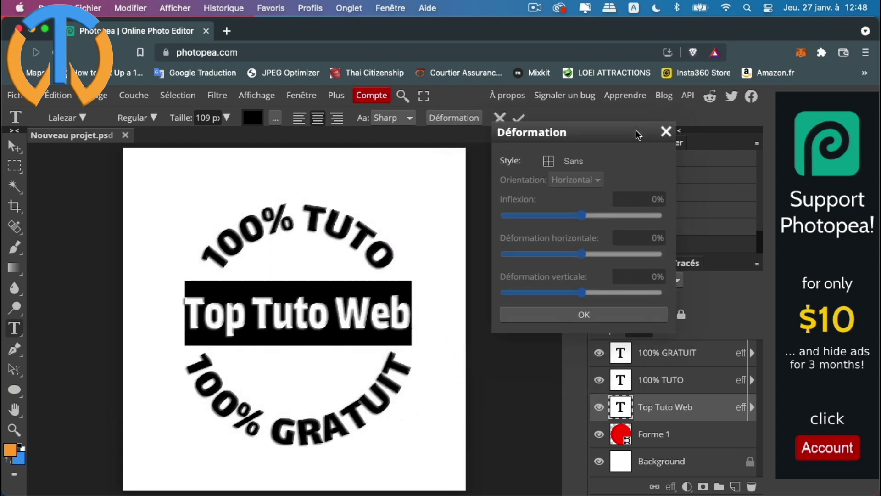
{"action": "left_click", "coordinate": [572, 164]}
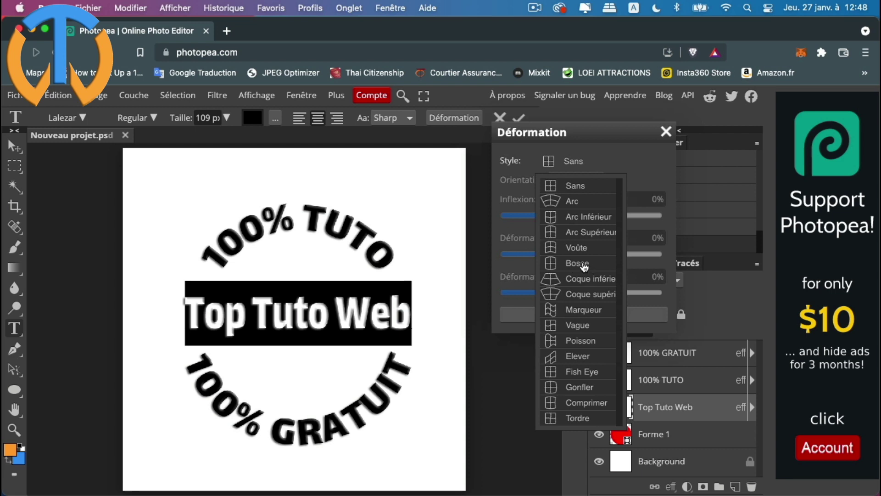
{"action": "left_click", "coordinate": [579, 264]}
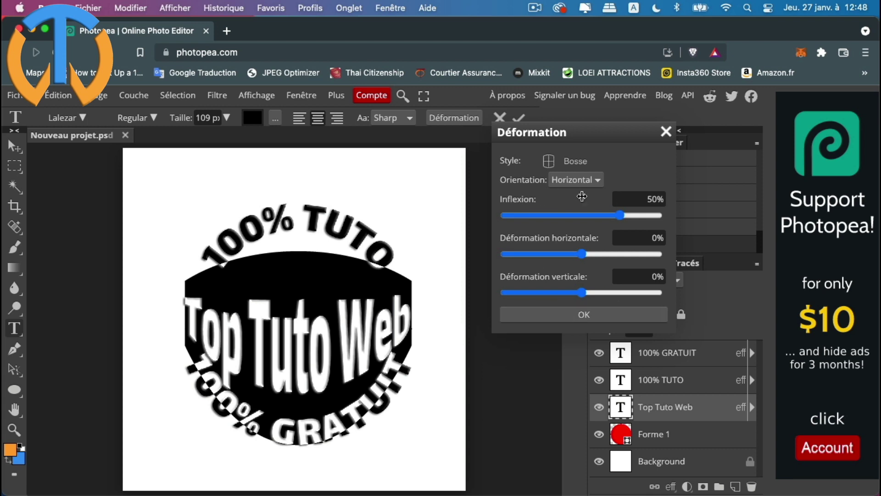
{"action": "left_click", "coordinate": [581, 166]}
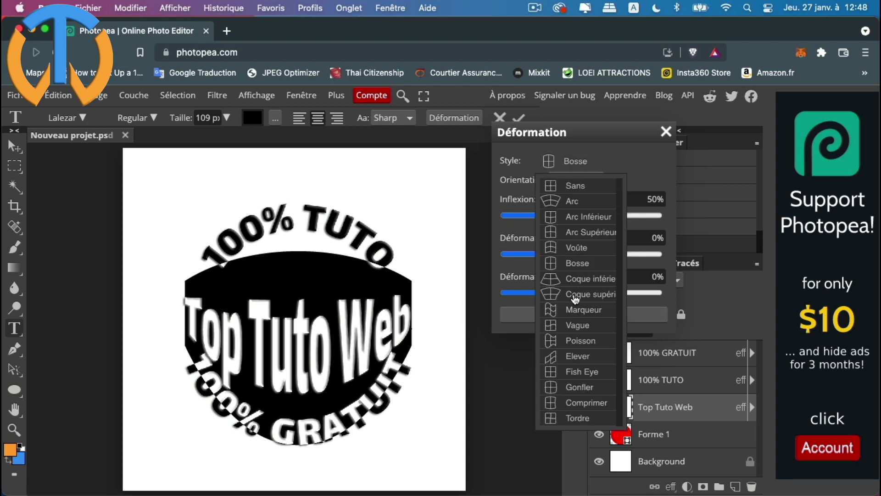
{"action": "left_click", "coordinate": [590, 314]}
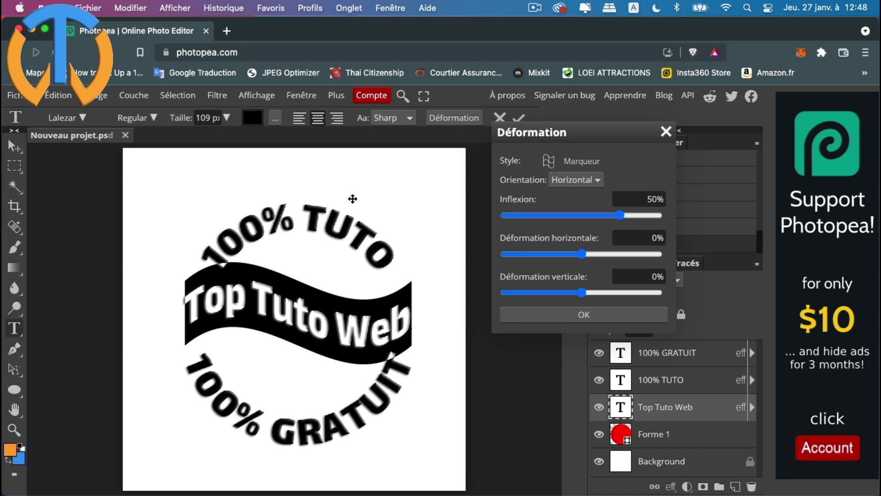
{"action": "left_click", "coordinate": [576, 183]}
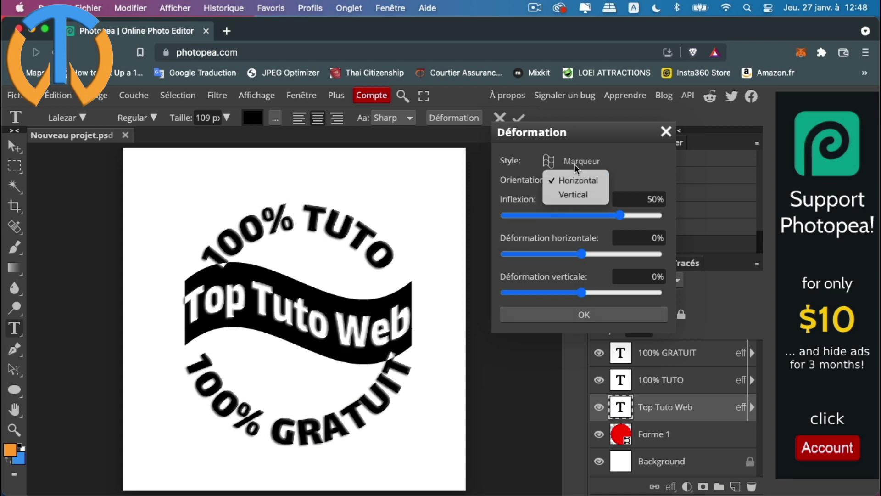
{"action": "left_click", "coordinate": [576, 181]}
{"action": "left_click", "coordinate": [583, 165]}
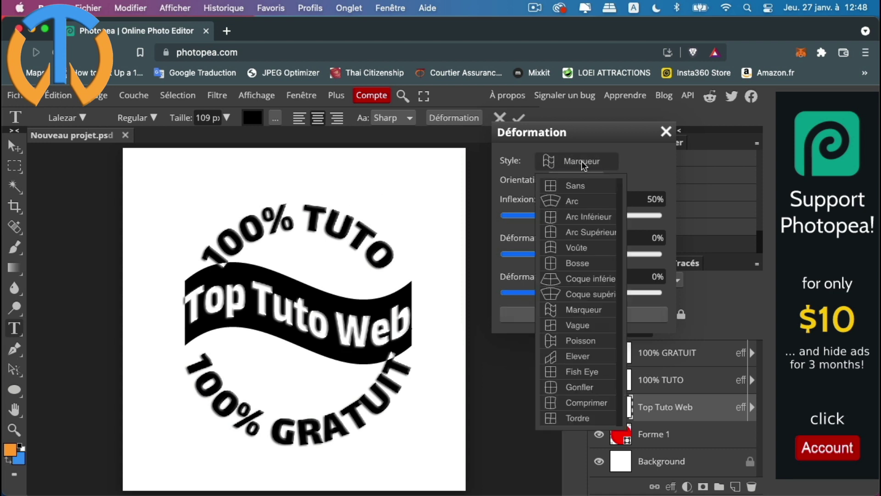
{"action": "left_click", "coordinate": [582, 264]}
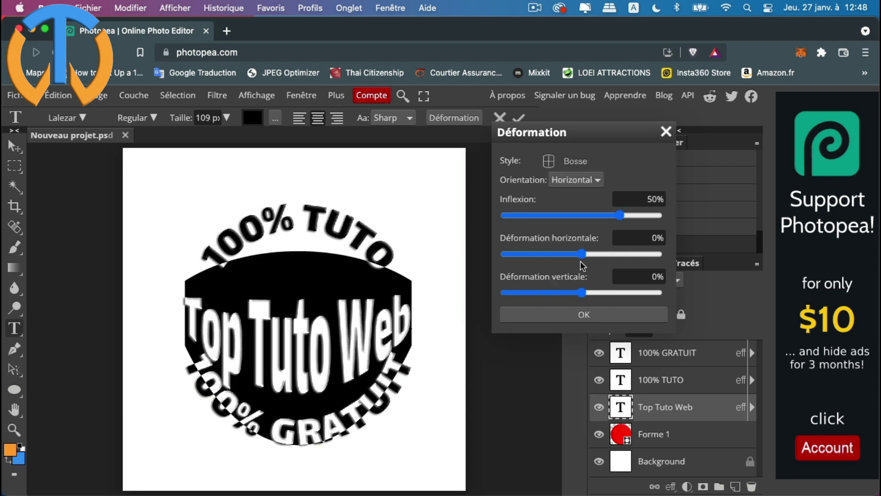
Step: Reduce the bulge warp's Inflexion to 10%
{"action": "left_click_drag", "start_coordinate": [621, 215], "coordinate": [587, 219]}
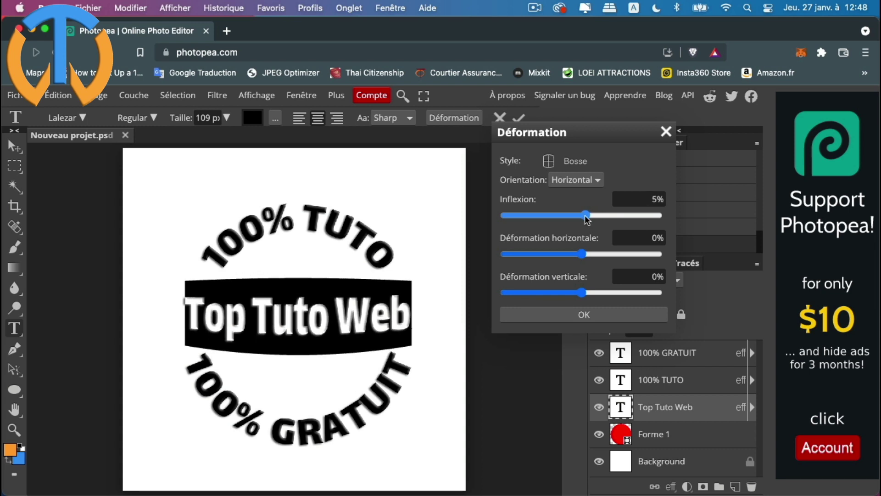
{"action": "left_click_drag", "start_coordinate": [587, 219], "coordinate": [588, 220]}
{"action": "left_click_drag", "start_coordinate": [583, 255], "coordinate": [581, 254]}
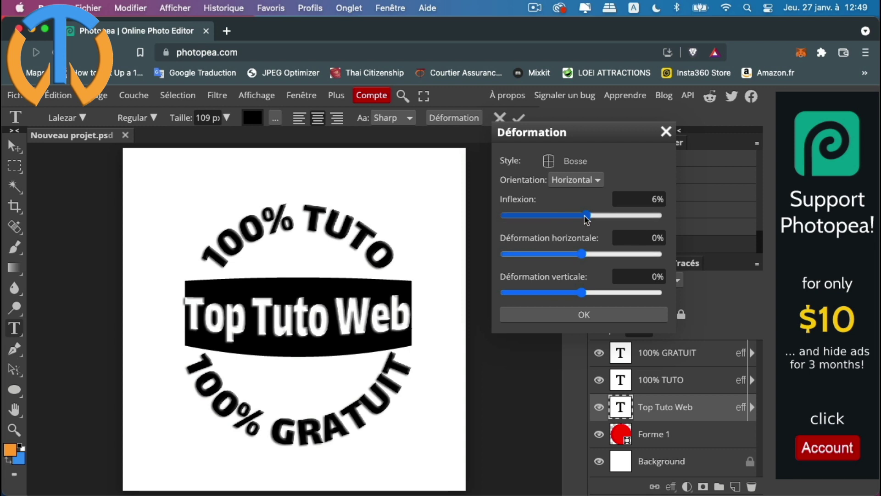
{"action": "left_click_drag", "start_coordinate": [587, 220], "coordinate": [591, 221]}
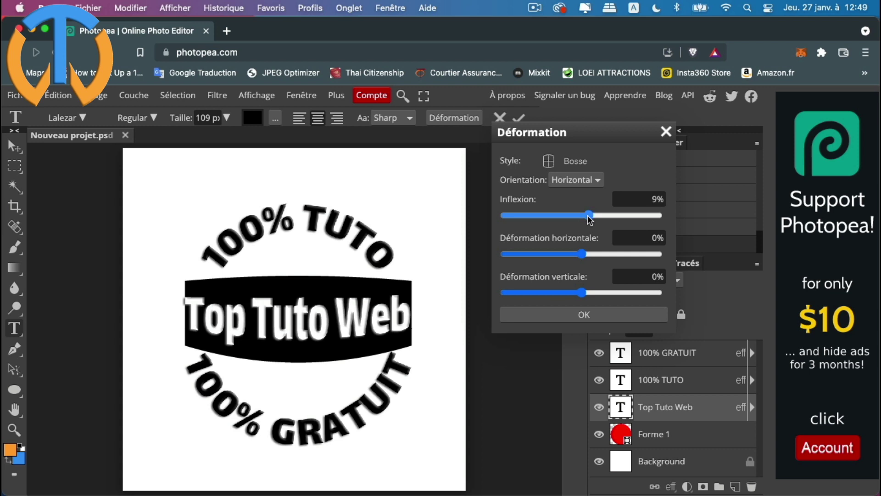
{"action": "left_click_drag", "start_coordinate": [590, 220], "coordinate": [591, 220]}
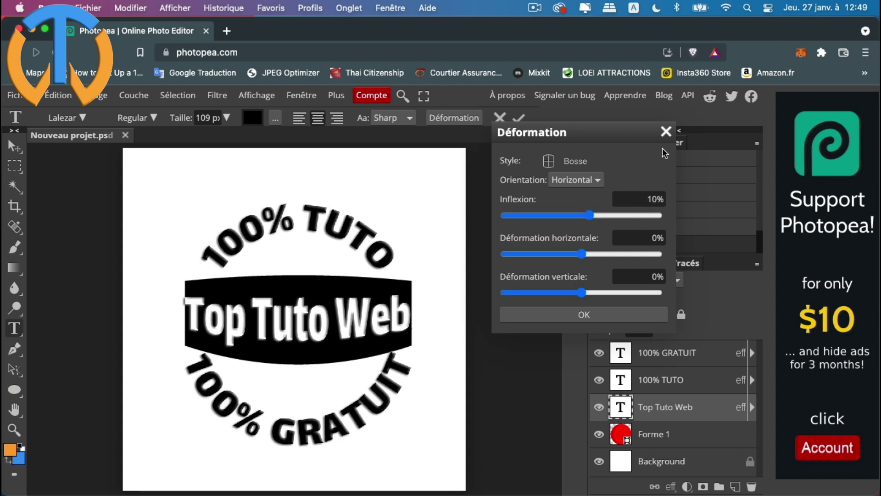
Step: Apply the bulge warp and commit the Top Tuto Web text
{"action": "left_click", "coordinate": [598, 315]}
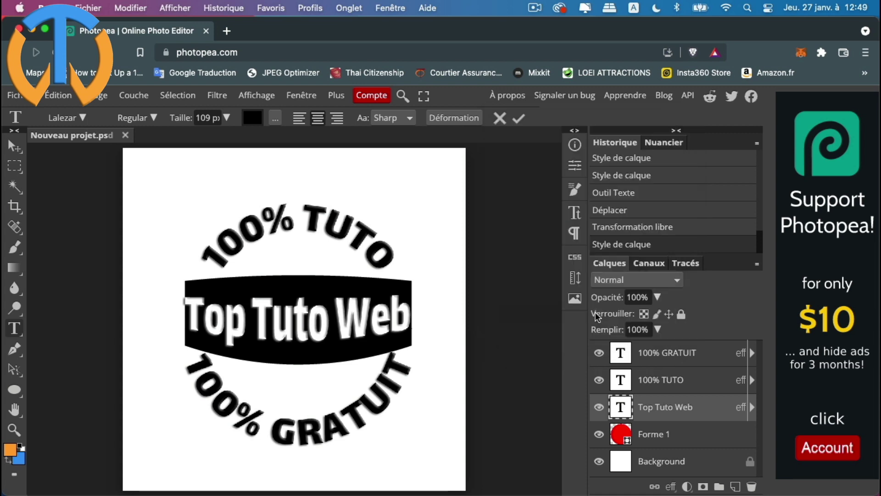
{"action": "left_click", "coordinate": [699, 411]}
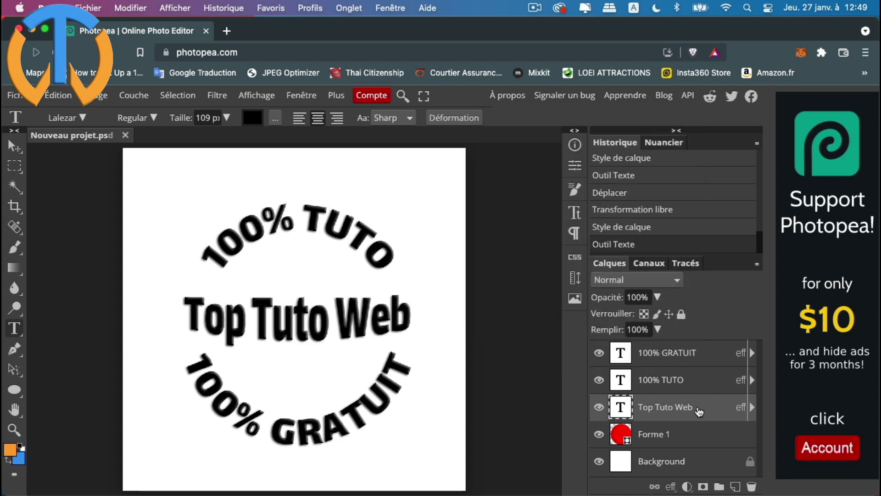
{"action": "left_click", "coordinate": [15, 147]}
Step: Squash the Top Tuto Web text slightly shorter, then select the Forme 1 layer
{"action": "left_click_drag", "start_coordinate": [298, 296], "coordinate": [299, 302]}
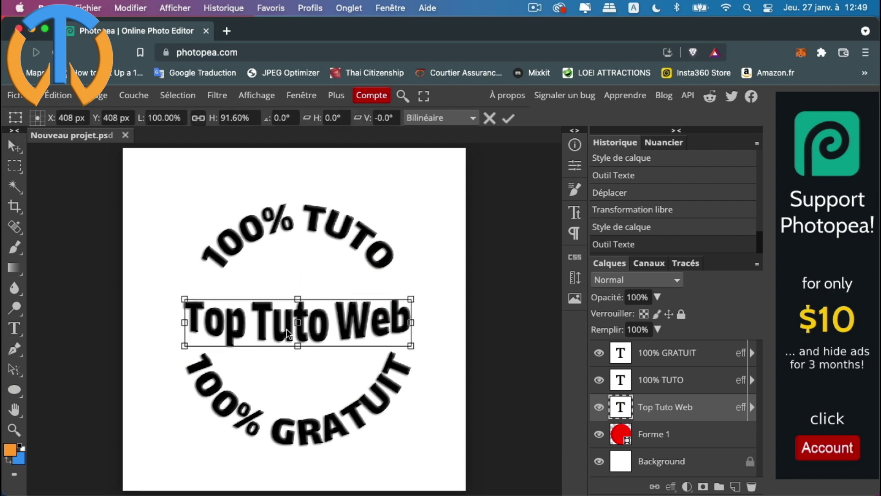
{"action": "left_click_drag", "start_coordinate": [298, 346], "coordinate": [298, 343]}
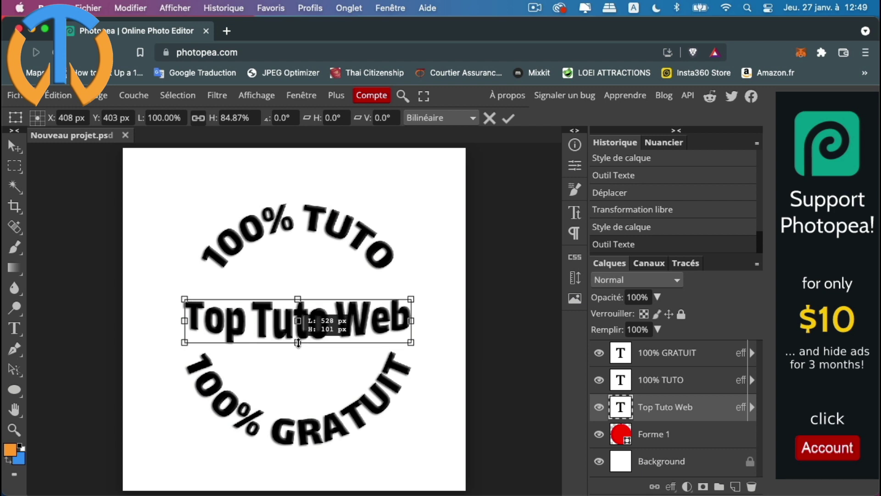
{"action": "left_click", "coordinate": [14, 147]}
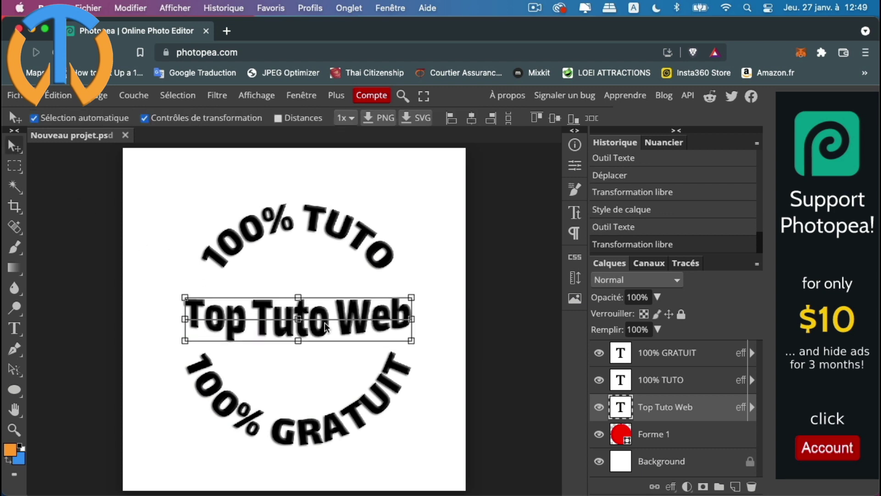
{"action": "left_click", "coordinate": [309, 375]}
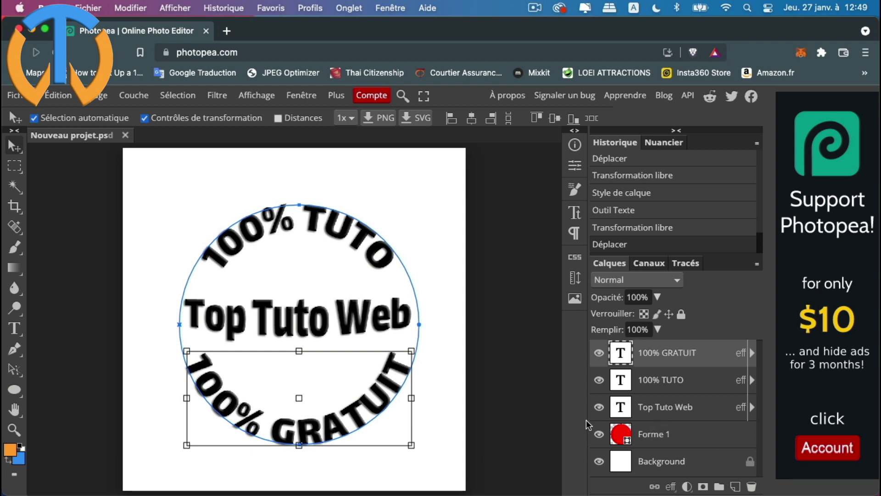
{"action": "left_click", "coordinate": [688, 442]}
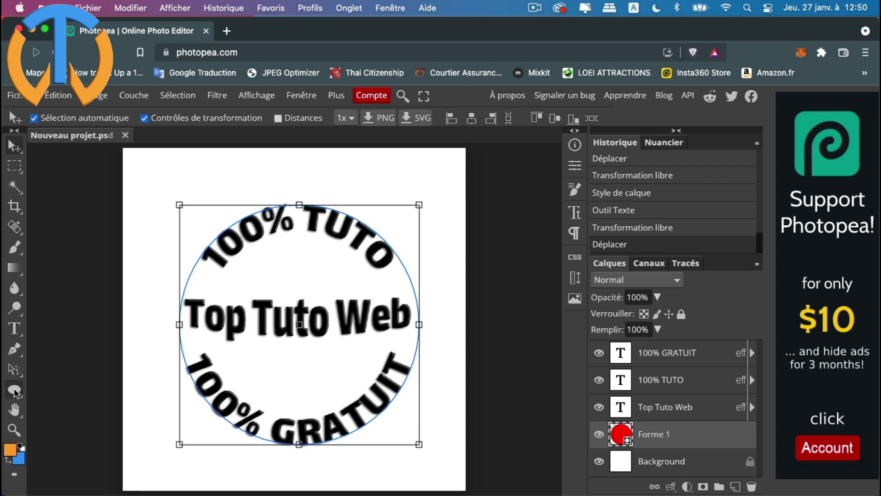
{"action": "left_click", "coordinate": [14, 390]}
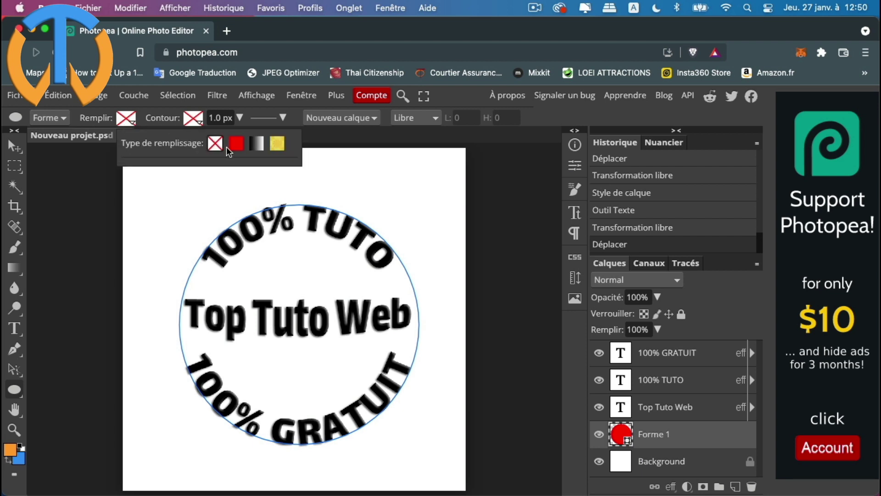
{"action": "left_click", "coordinate": [236, 144]}
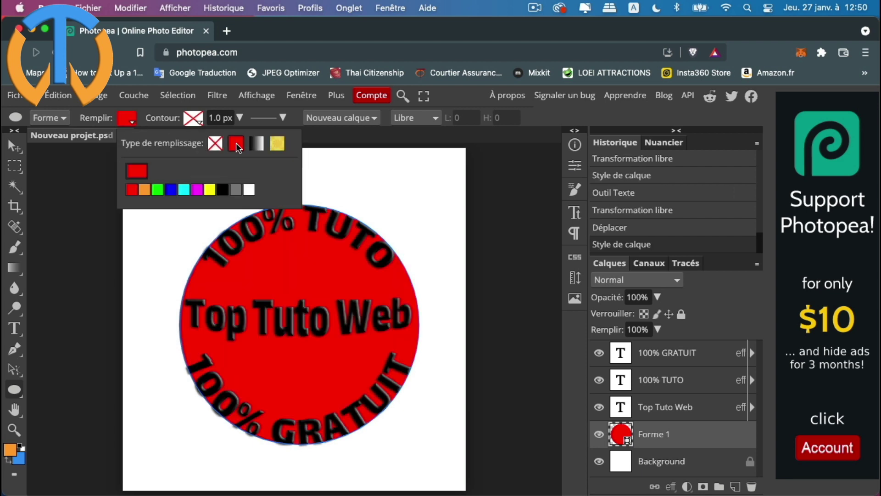
{"action": "left_click", "coordinate": [170, 190]}
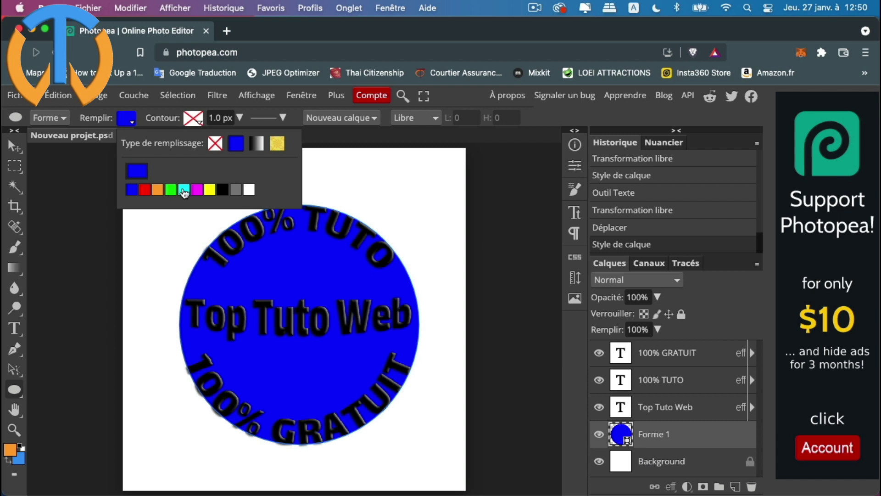
{"action": "left_click", "coordinate": [184, 190]}
{"action": "left_click", "coordinate": [131, 122]}
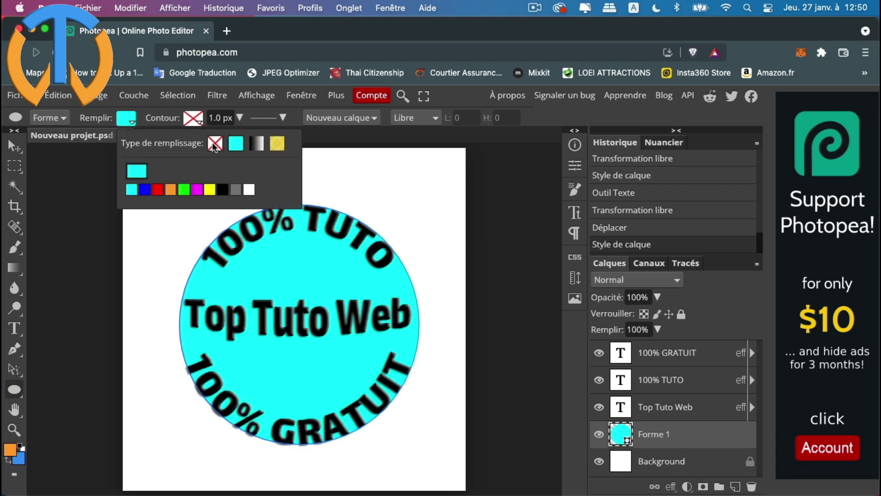
{"action": "left_click", "coordinate": [279, 145]}
{"action": "left_click", "coordinate": [258, 146]}
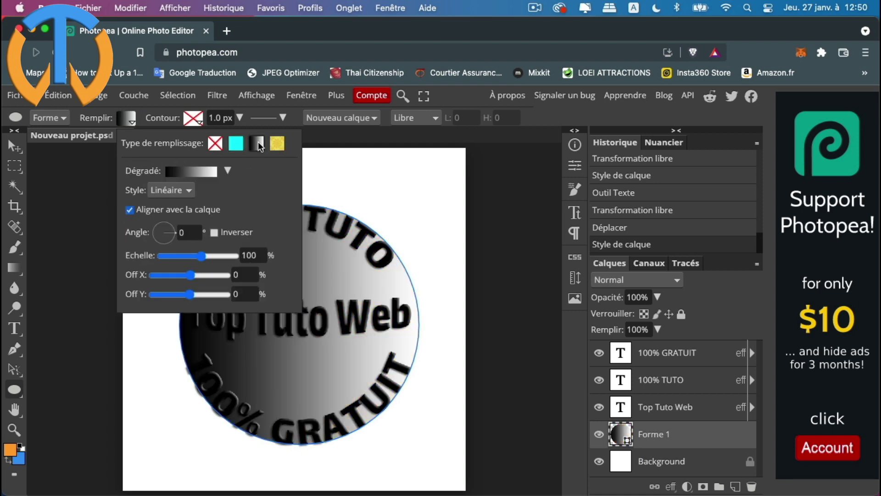
{"action": "left_click", "coordinate": [215, 146]}
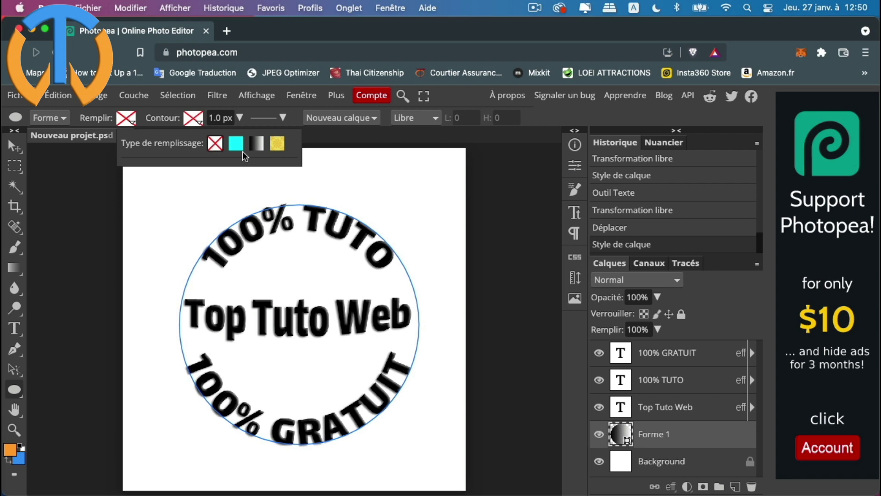
{"action": "left_click", "coordinate": [195, 118]}
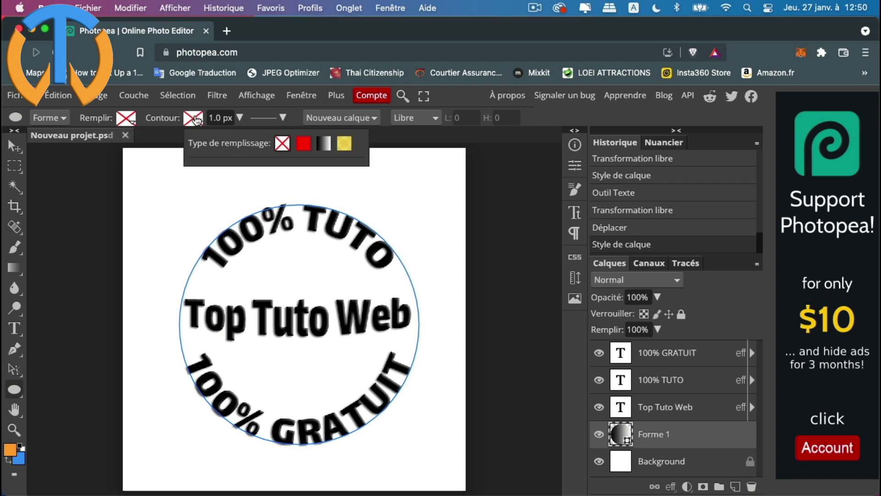
{"action": "left_click", "coordinate": [303, 144]}
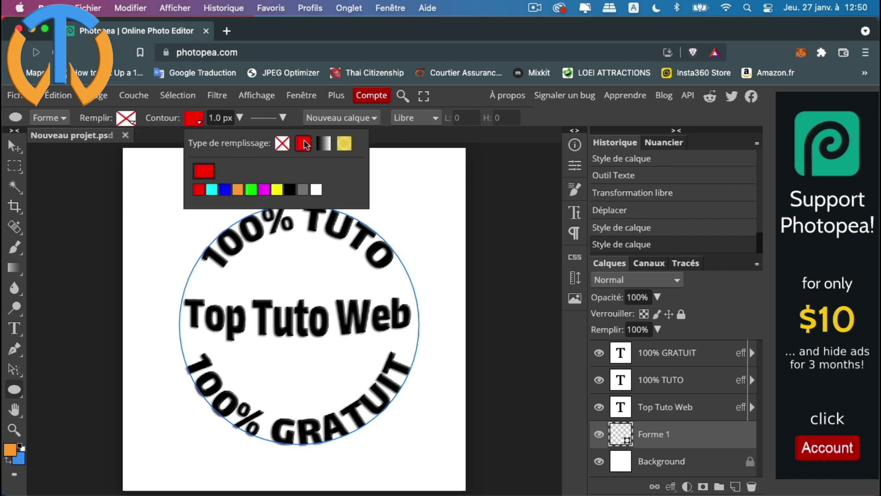
{"action": "left_click", "coordinate": [241, 118]}
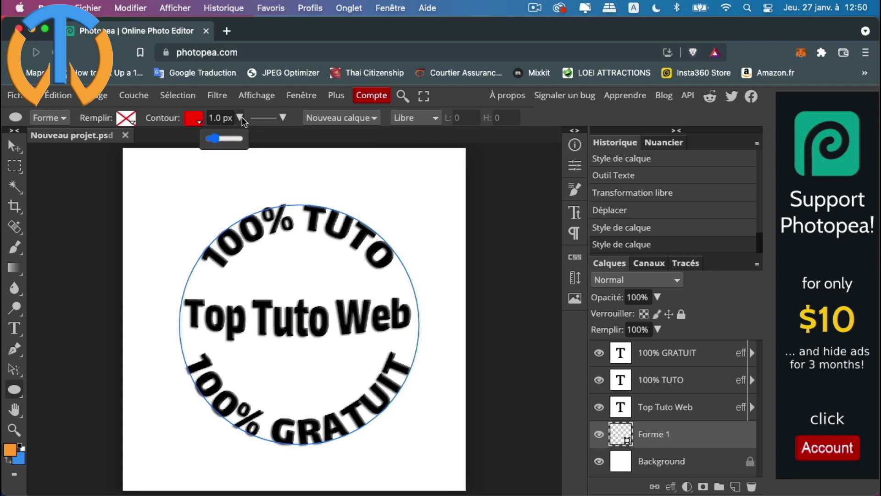
{"action": "left_click_drag", "start_coordinate": [219, 141], "coordinate": [233, 142]}
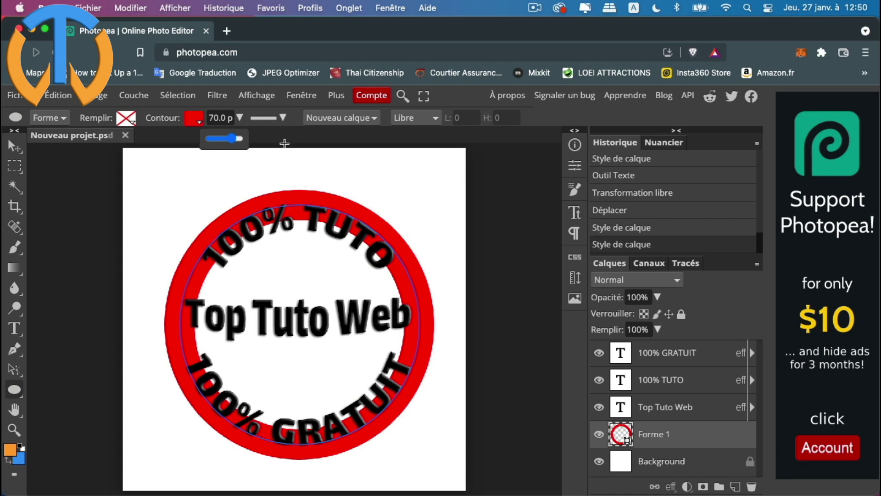
{"action": "left_click", "coordinate": [286, 118]}
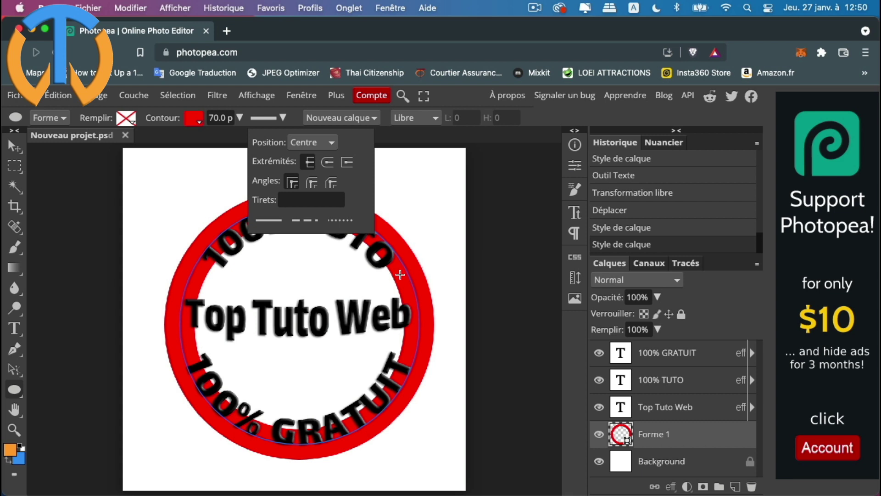
{"action": "left_click", "coordinate": [315, 143]}
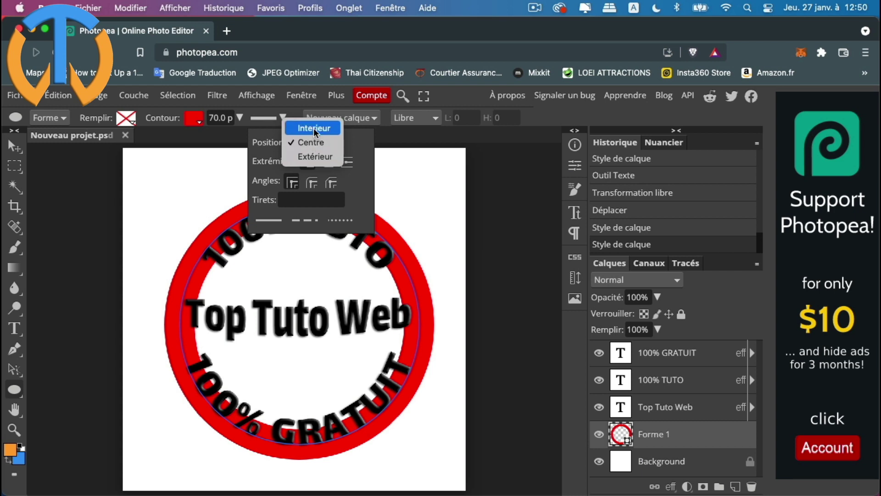
{"action": "left_click", "coordinate": [315, 130]}
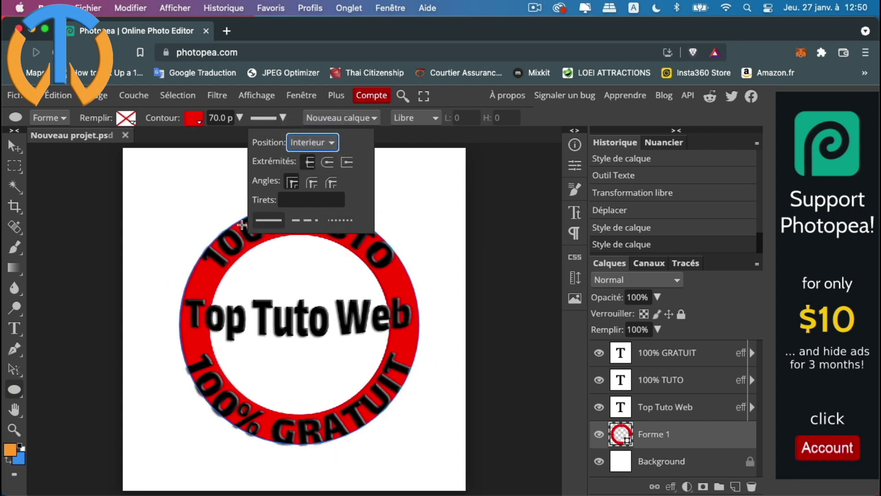
{"action": "left_click", "coordinate": [320, 143]}
{"action": "left_click", "coordinate": [317, 171]}
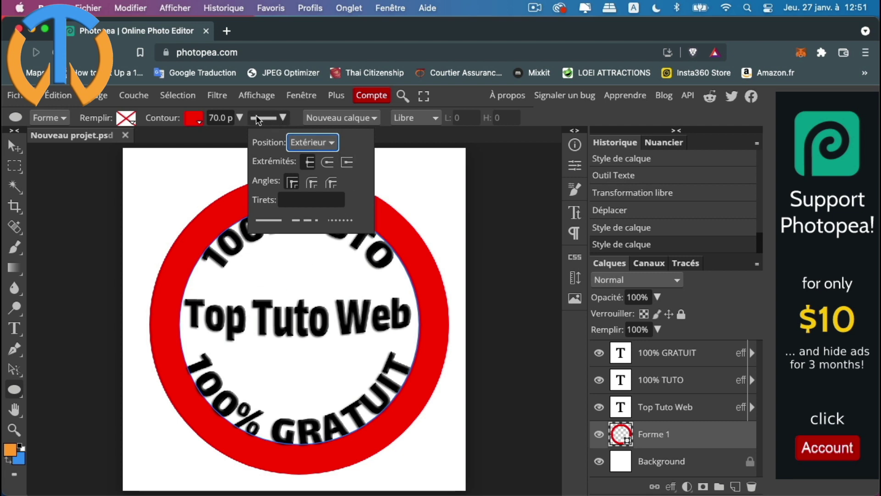
{"action": "left_click", "coordinate": [197, 120]}
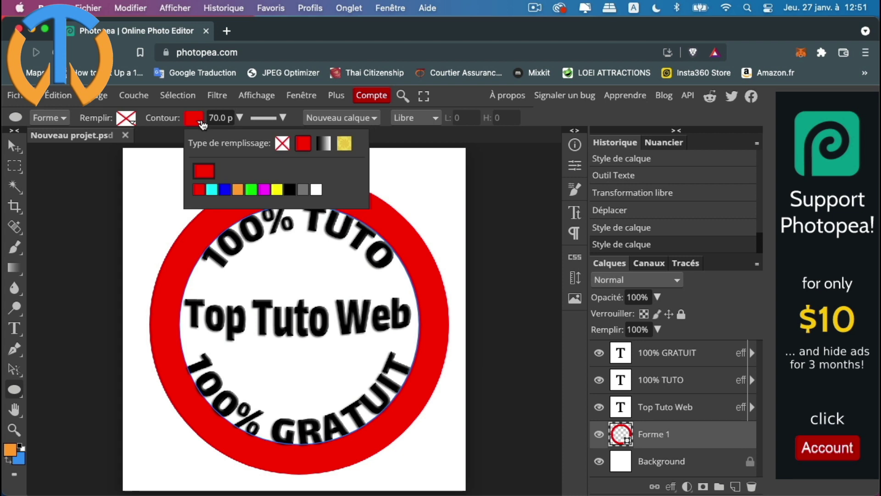
{"action": "left_click", "coordinate": [282, 144]}
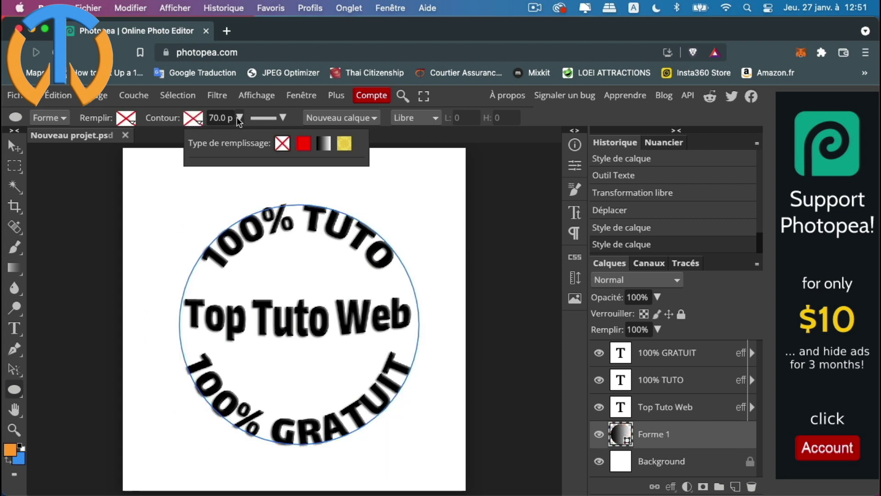
{"action": "left_click", "coordinate": [239, 118]}
{"action": "left_click_drag", "start_coordinate": [234, 139], "coordinate": [206, 139]}
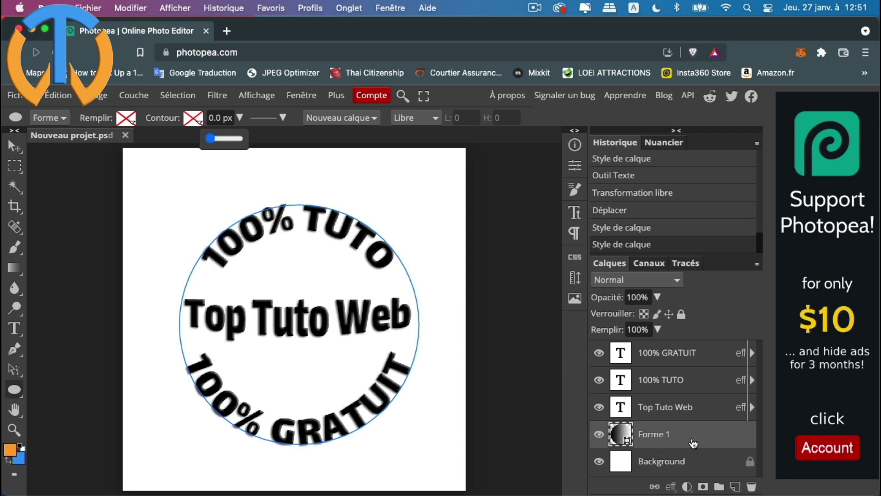
Step: Delete the Forme 1 circle layer, leaving only the text layers and Background
{"action": "right_click", "coordinate": [693, 444]}
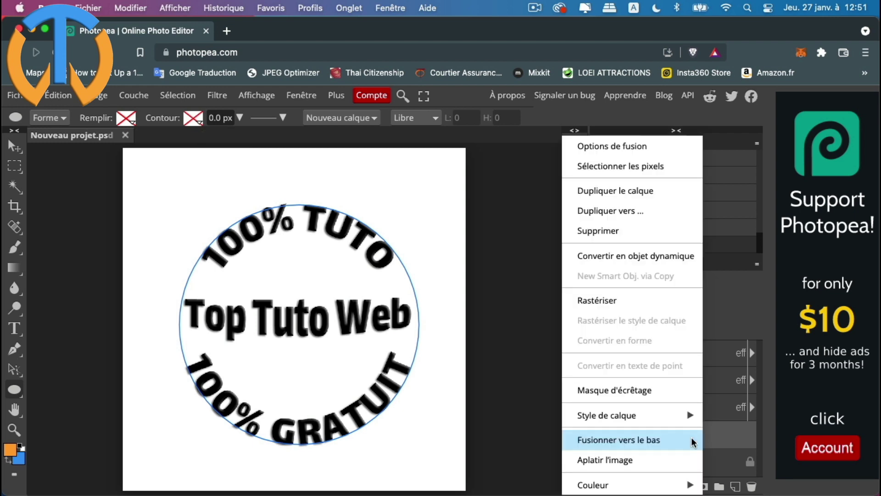
{"action": "left_click", "coordinate": [658, 231]}
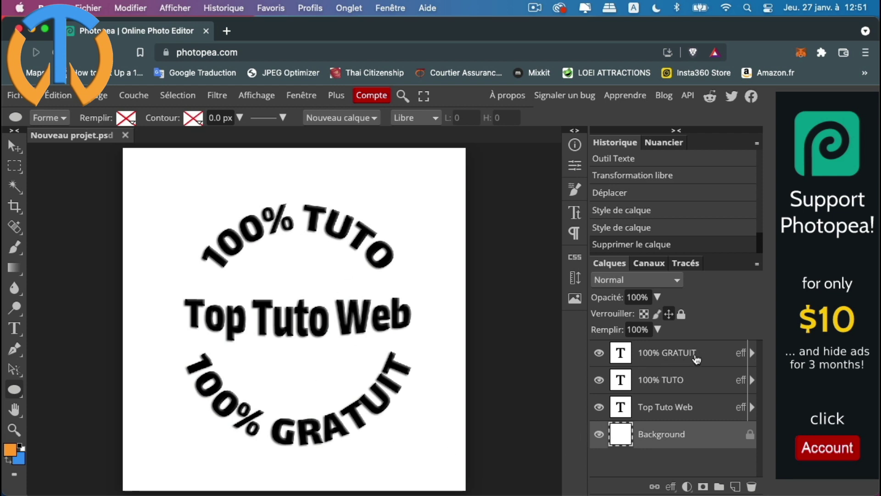
Step: Merge the 100% GRATUIT, 100% TUTO and Top Tuto Web layers into one layer
{"action": "left_click", "coordinate": [697, 359]}
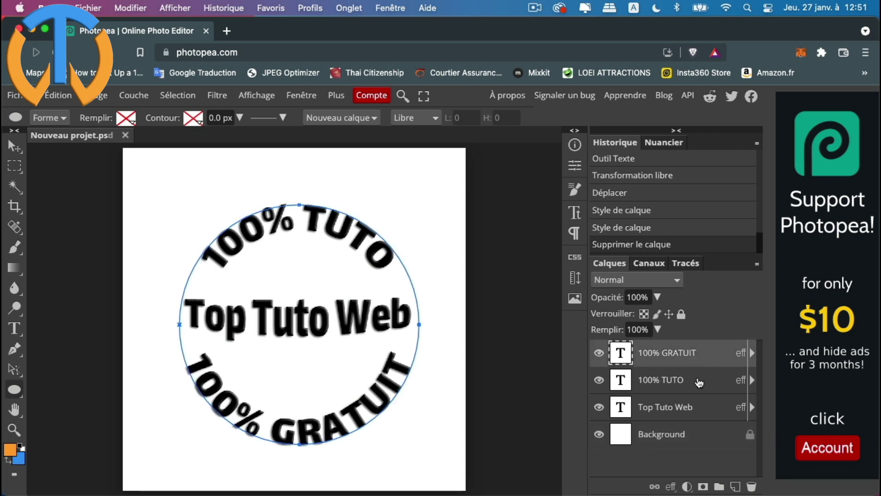
{"action": "left_click", "coordinate": [699, 381]}
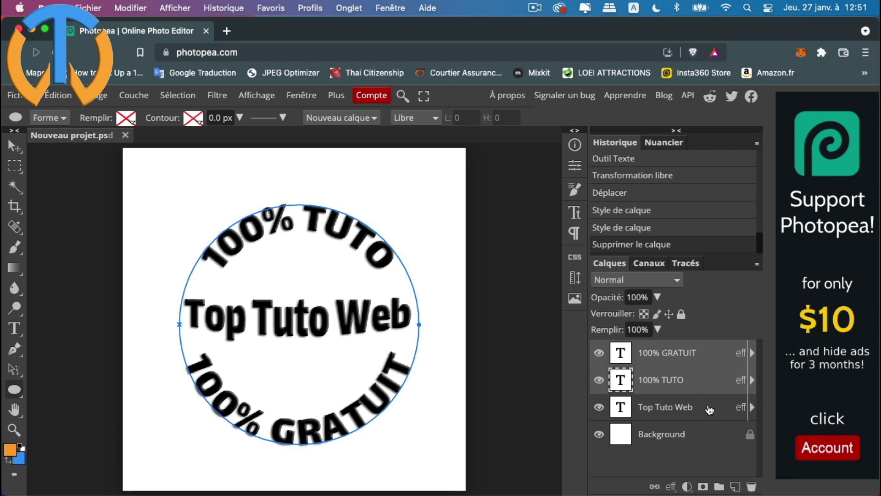
{"action": "left_click", "coordinate": [710, 408], "text": "shift"}
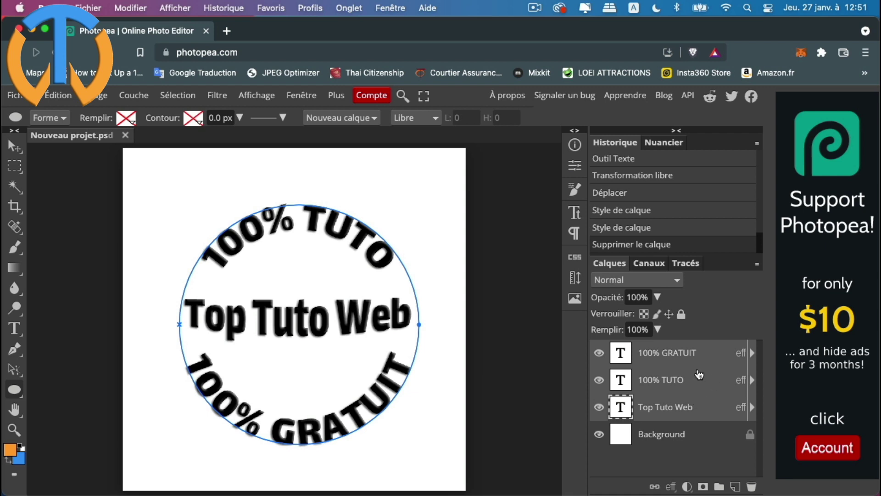
{"action": "right_click", "coordinate": [699, 374]}
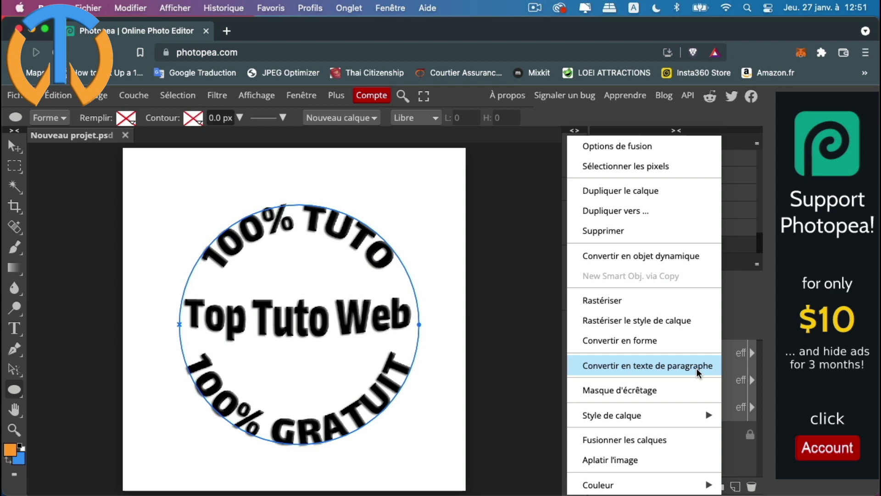
{"action": "left_click", "coordinate": [664, 440]}
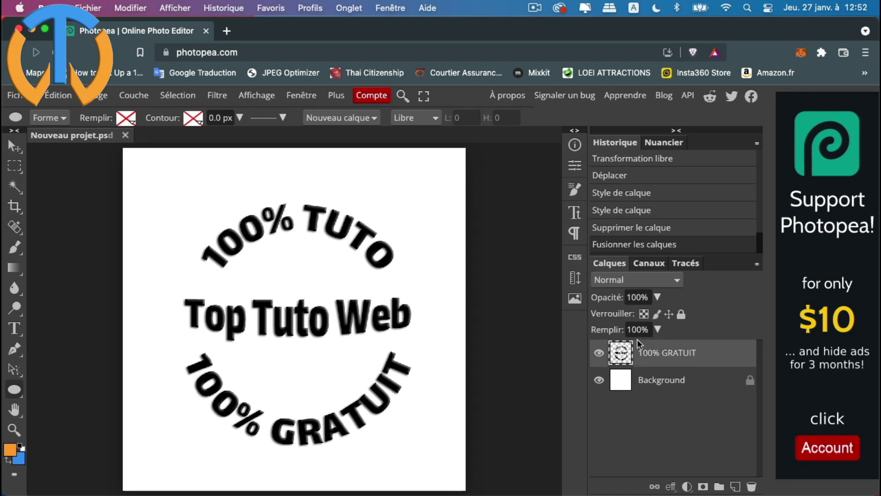
Step: Give the merged logo layer a drop shadow: 16 px distance, 28% opacity, 59° angle
{"action": "double_click", "coordinate": [737, 356]}
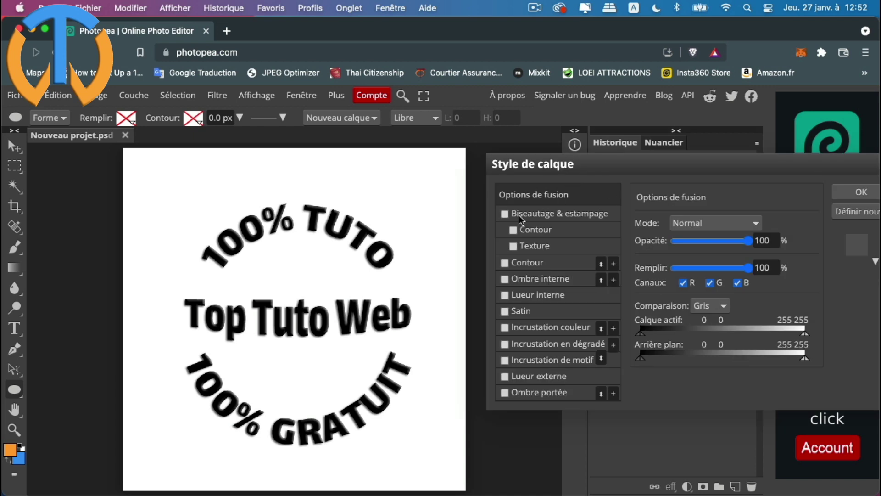
{"action": "left_click", "coordinate": [505, 393]}
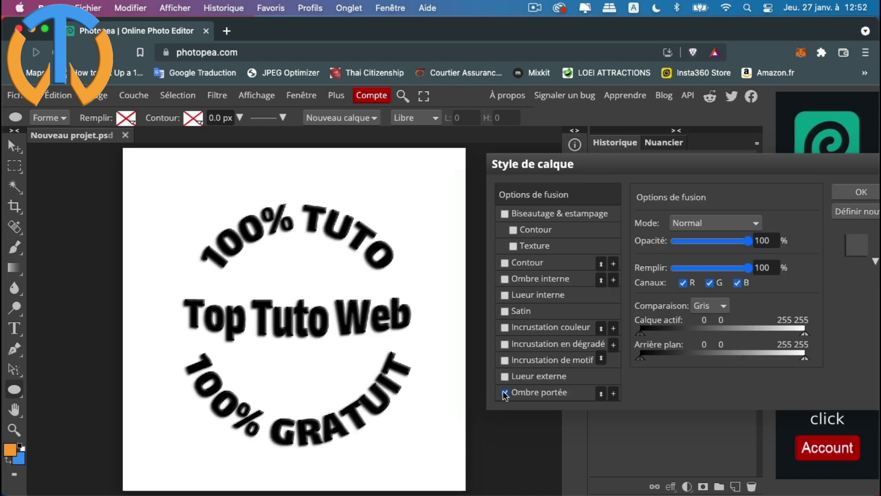
{"action": "left_click", "coordinate": [582, 395]}
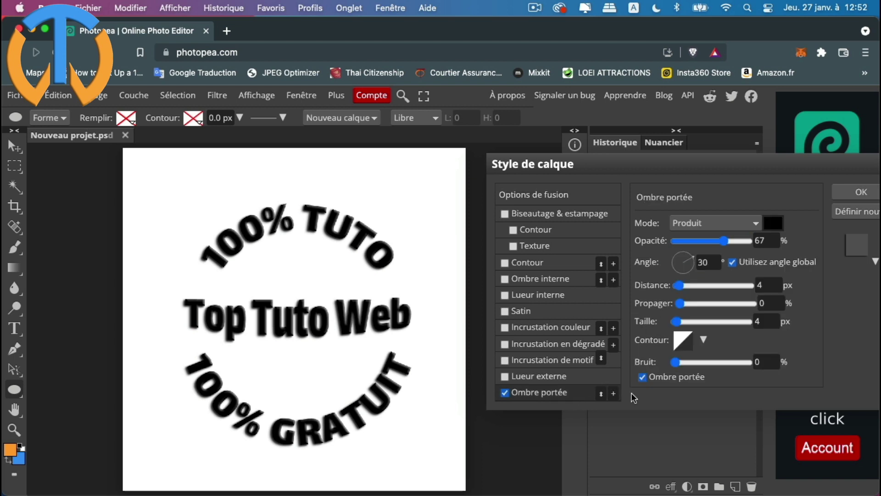
{"action": "left_click_drag", "start_coordinate": [682, 287], "coordinate": [684, 285]}
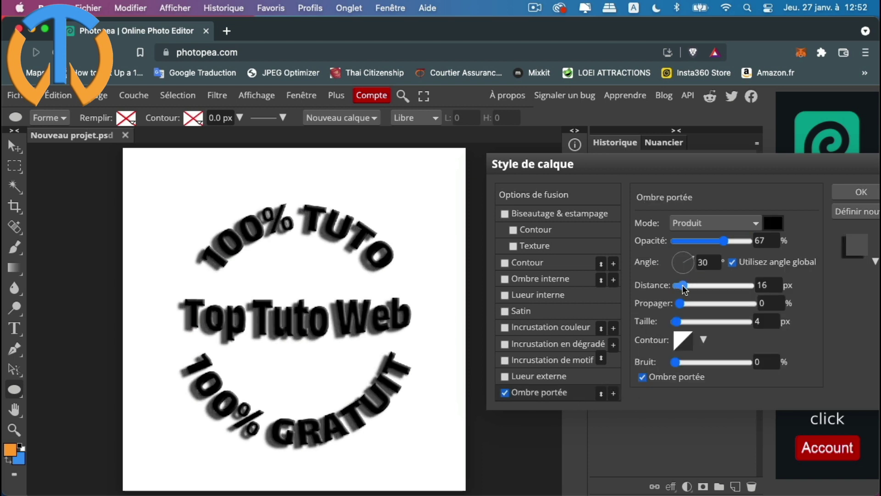
{"action": "mouse_move", "coordinate": [725, 241]}
{"action": "left_mouse_down"}
{"action": "mouse_move", "coordinate": [697, 244]}
{"action": "mouse_move", "coordinate": [692, 265]}
{"action": "mouse_move", "coordinate": [679, 257]}
{"action": "mouse_move", "coordinate": [690, 254]}
{"action": "left_mouse_up"}
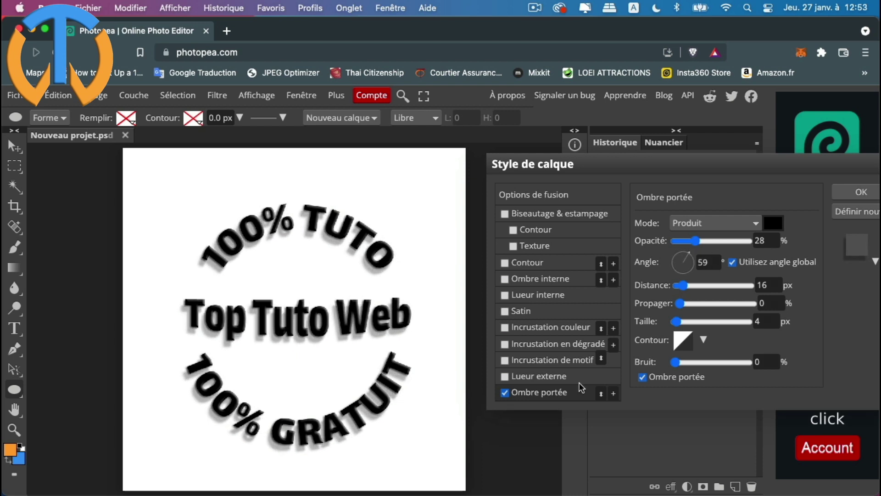
{"action": "left_click", "coordinate": [505, 263]}
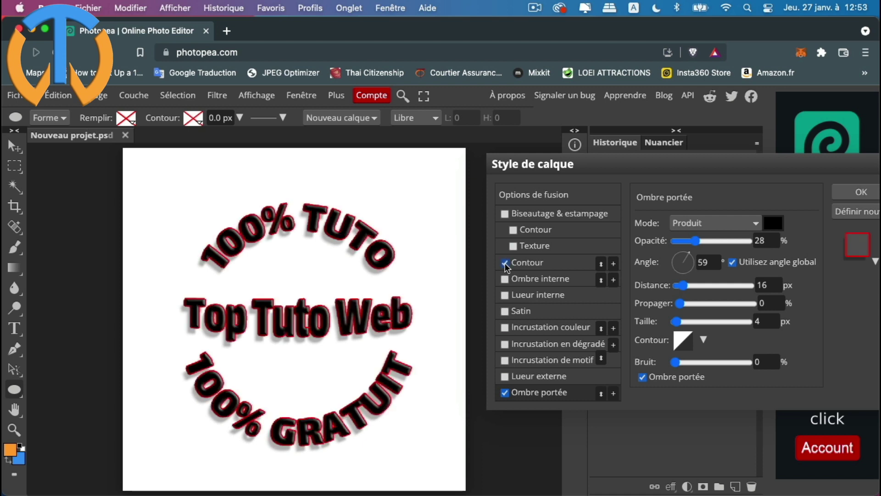
{"action": "left_click", "coordinate": [573, 263]}
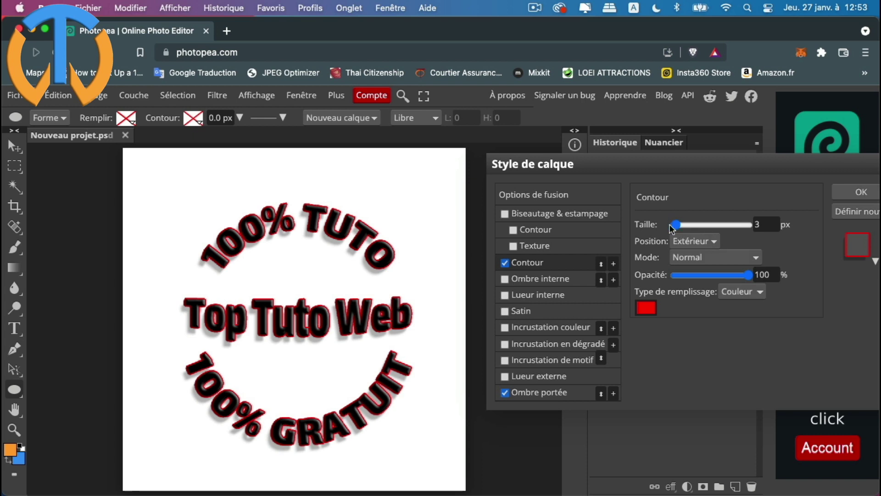
{"action": "mouse_move", "coordinate": [675, 224]}
{"action": "left_mouse_down"}
{"action": "mouse_move", "coordinate": [689, 224]}
{"action": "mouse_move", "coordinate": [677, 225]}
{"action": "left_mouse_up"}
{"action": "left_click", "coordinate": [694, 241]}
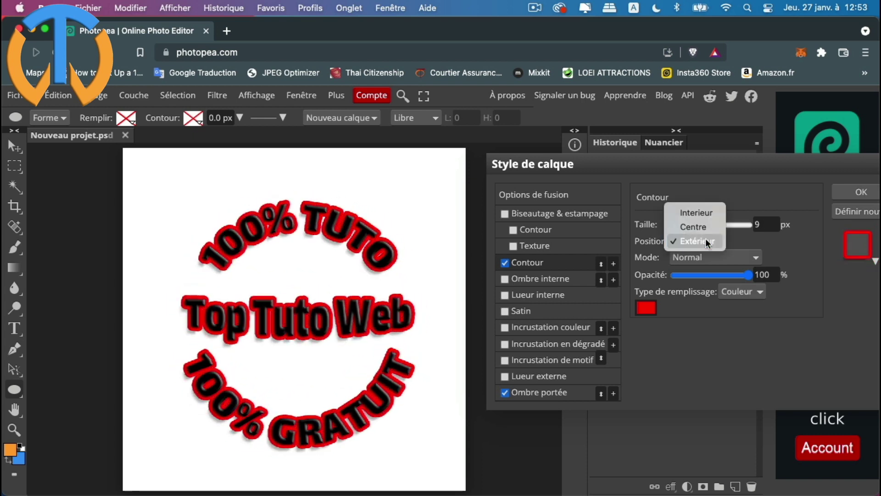
{"action": "left_click", "coordinate": [704, 228]}
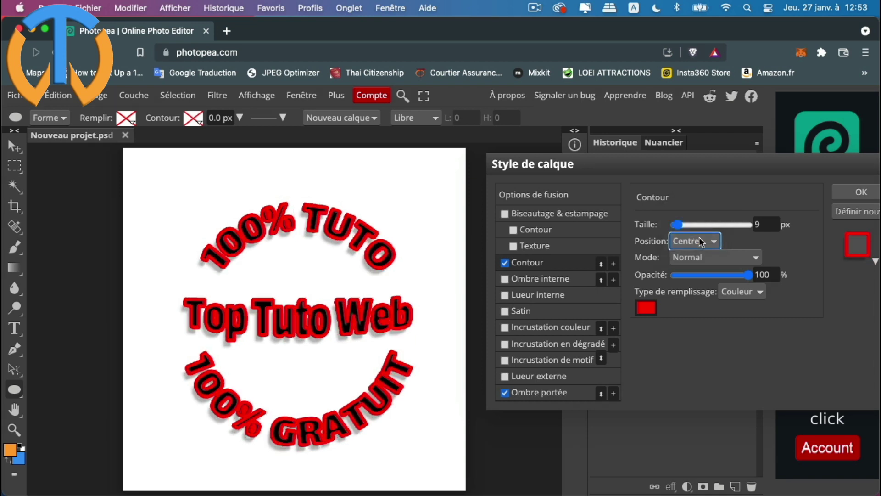
{"action": "left_click", "coordinate": [703, 241]}
{"action": "left_click", "coordinate": [702, 229]}
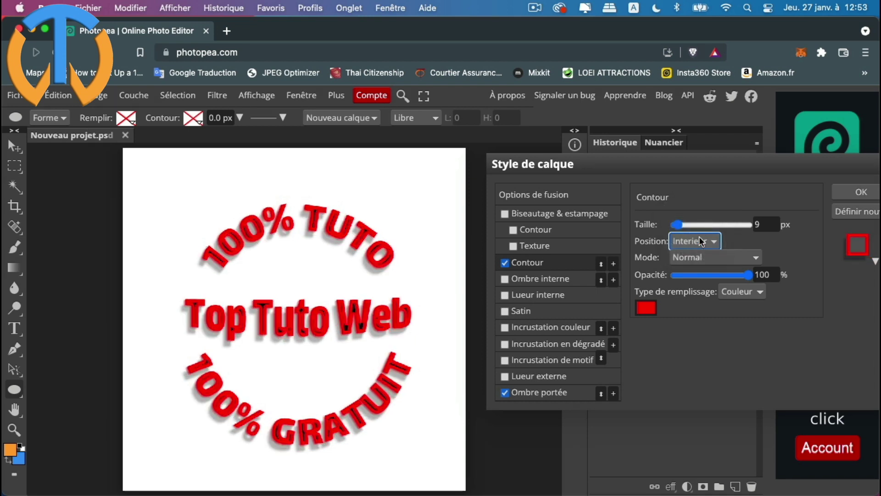
{"action": "left_click", "coordinate": [702, 242]}
{"action": "left_click", "coordinate": [698, 269]}
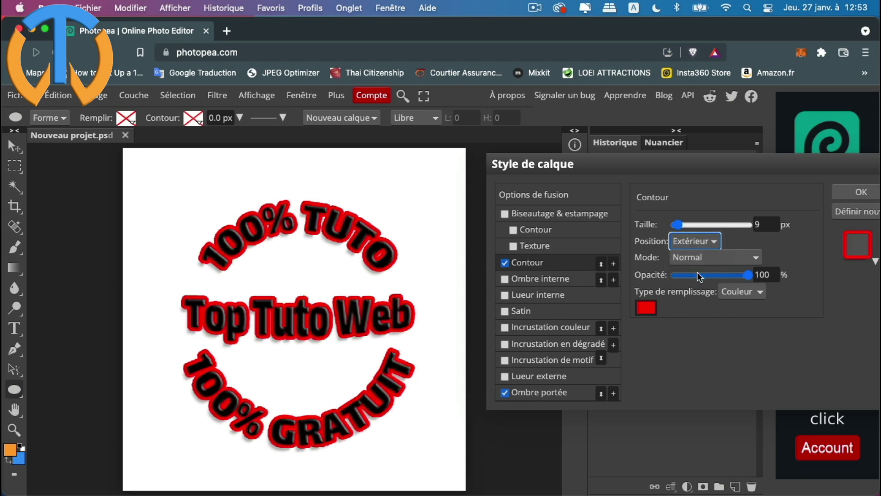
{"action": "left_click", "coordinate": [742, 257]}
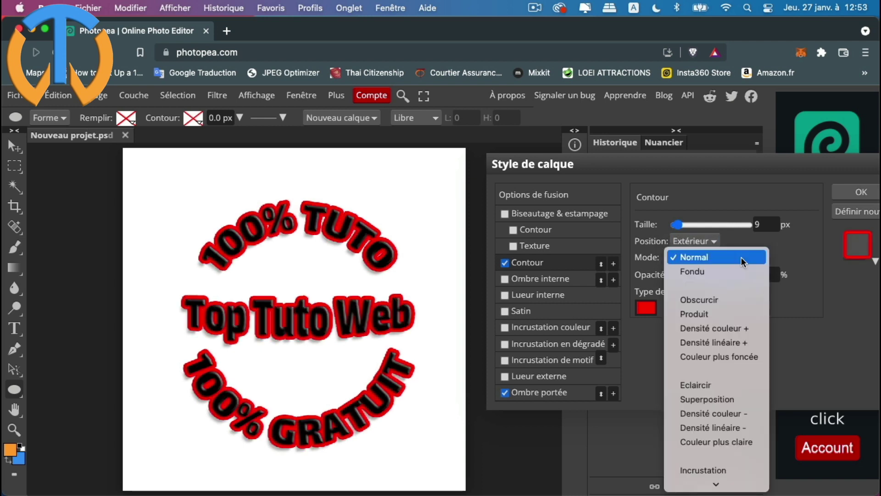
{"action": "left_click", "coordinate": [726, 272]}
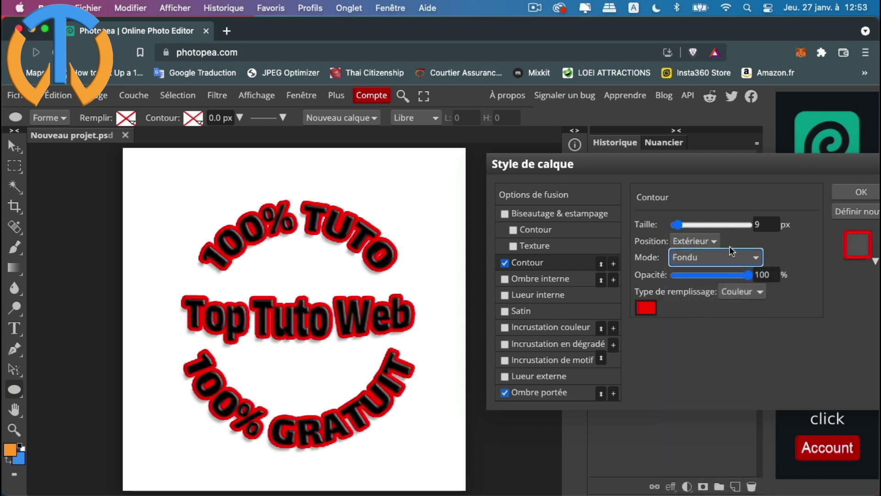
{"action": "left_click", "coordinate": [730, 257]}
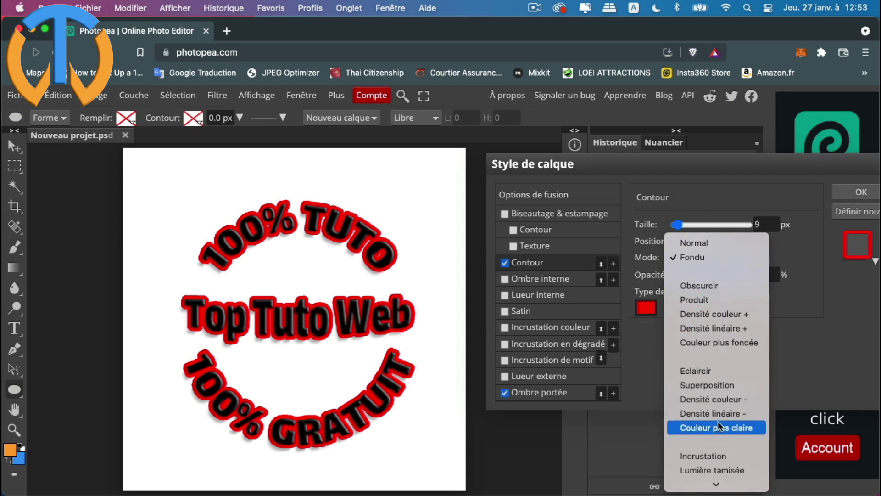
{"action": "scroll", "coordinate": [720, 429], "scroll_direction": "down", "scroll_amount": 1}
{"action": "scroll", "coordinate": [720, 428], "scroll_direction": "down", "scroll_amount": 2}
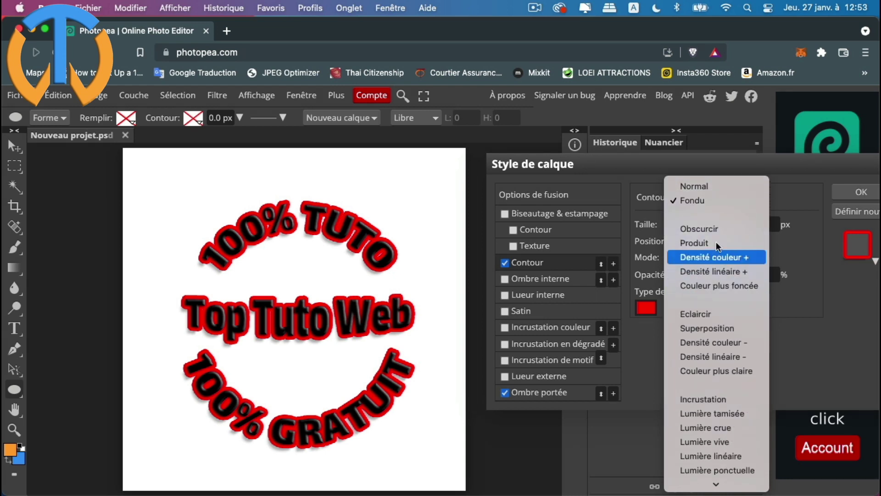
{"action": "left_click", "coordinate": [712, 186]}
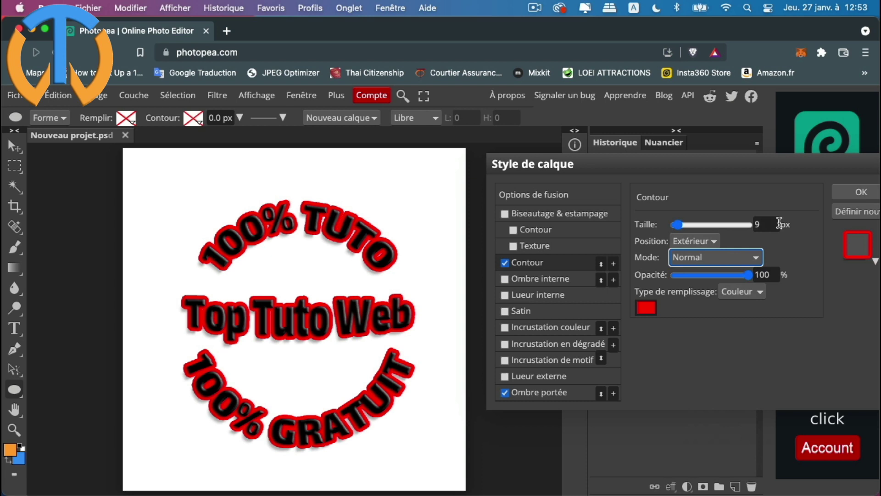
{"action": "left_click_drag", "start_coordinate": [761, 166], "coordinate": [736, 150]}
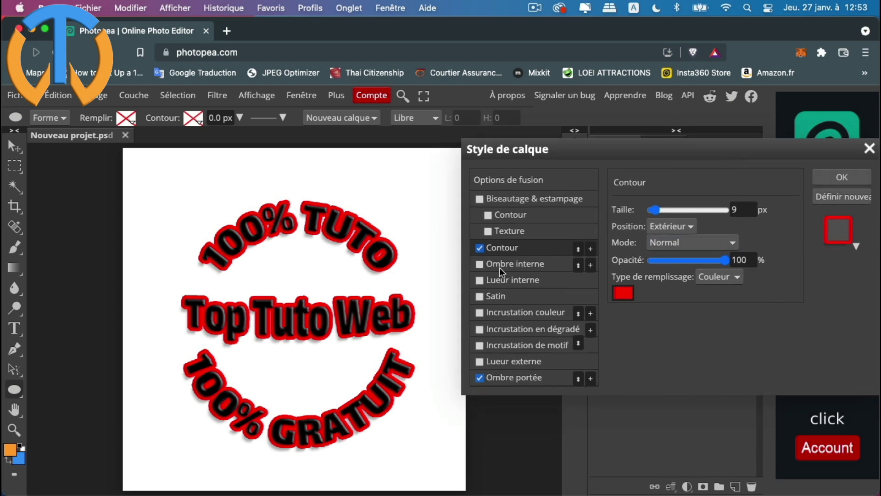
{"action": "left_click", "coordinate": [480, 248]}
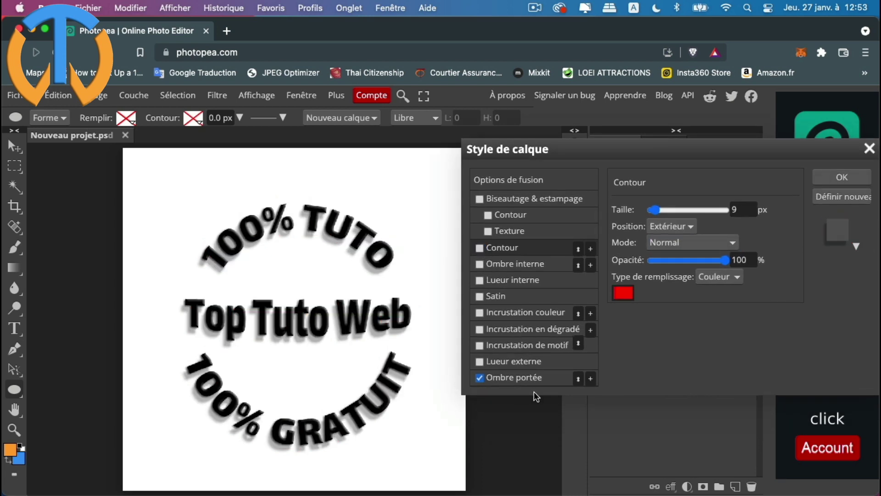
Step: Confirm the drop shadow, open the pool photo, and return to Nouveau projet.psd
{"action": "left_click", "coordinate": [841, 178]}
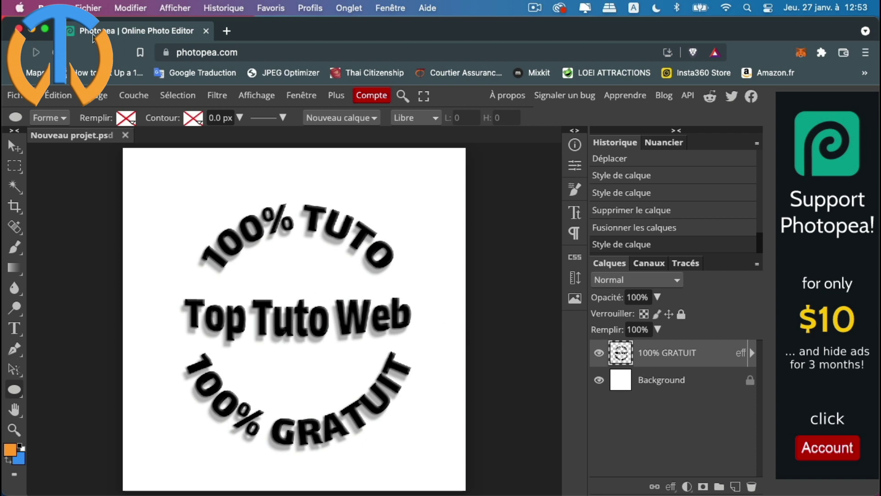
{"action": "left_click", "coordinate": [18, 95]}
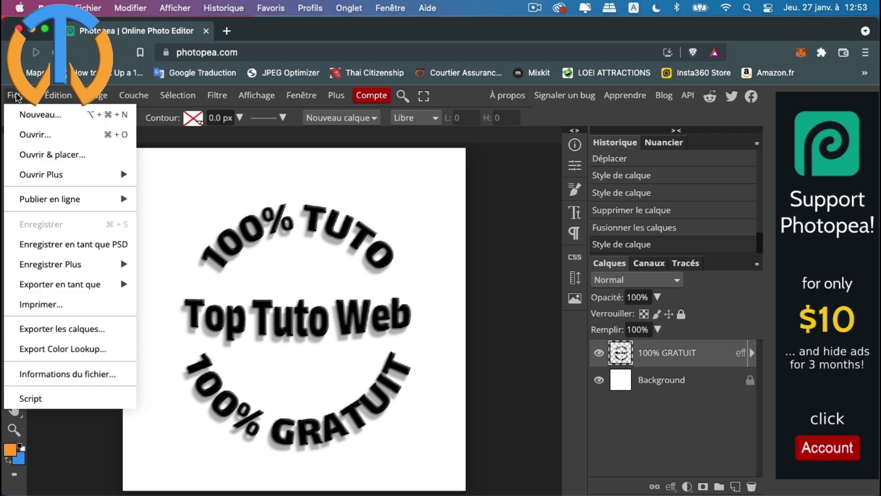
{"action": "left_click", "coordinate": [33, 132]}
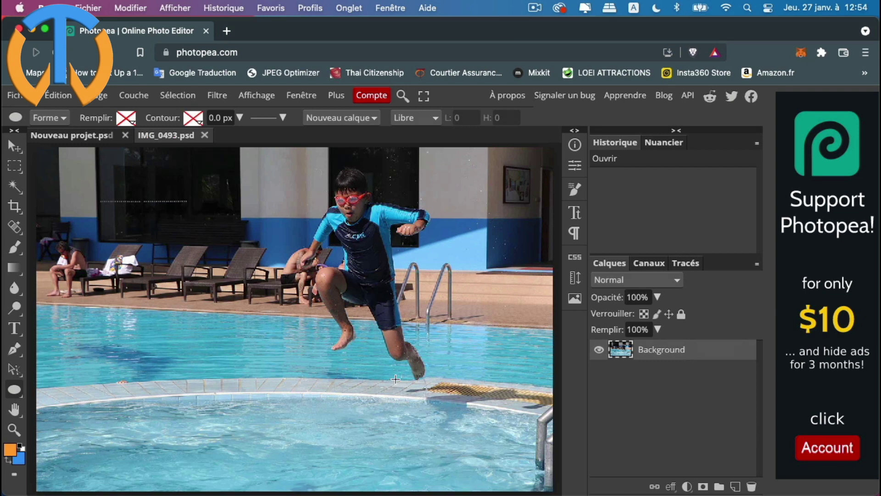
{"action": "left_click", "coordinate": [68, 136]}
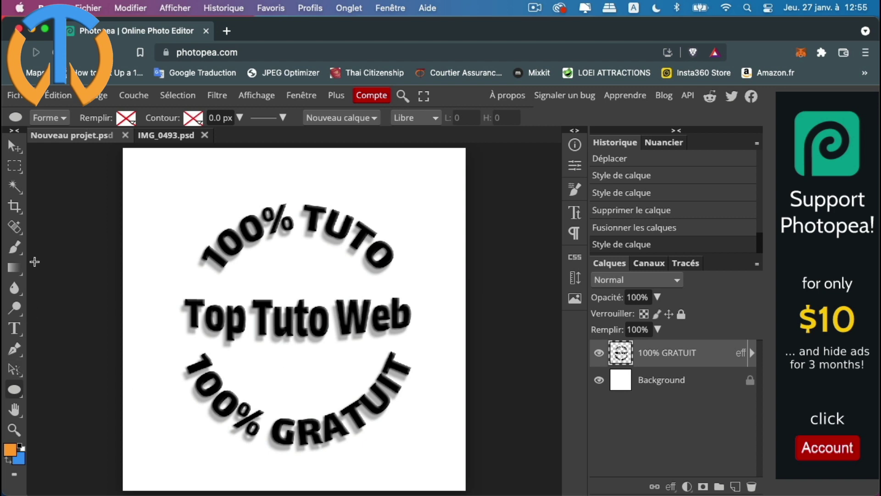
Step: Export the white-background logo as a JPG named 01 to the Desktop
{"action": "left_click", "coordinate": [18, 98]}
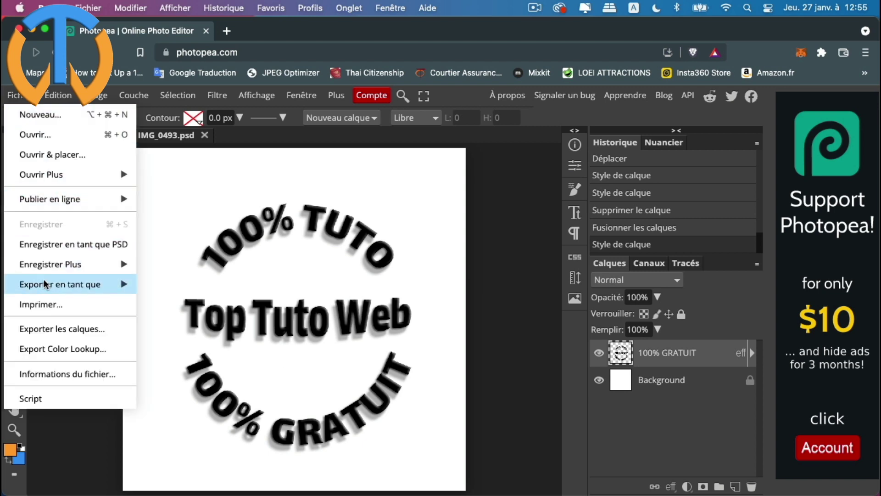
{"action": "mouse_move", "coordinate": [60, 284]}
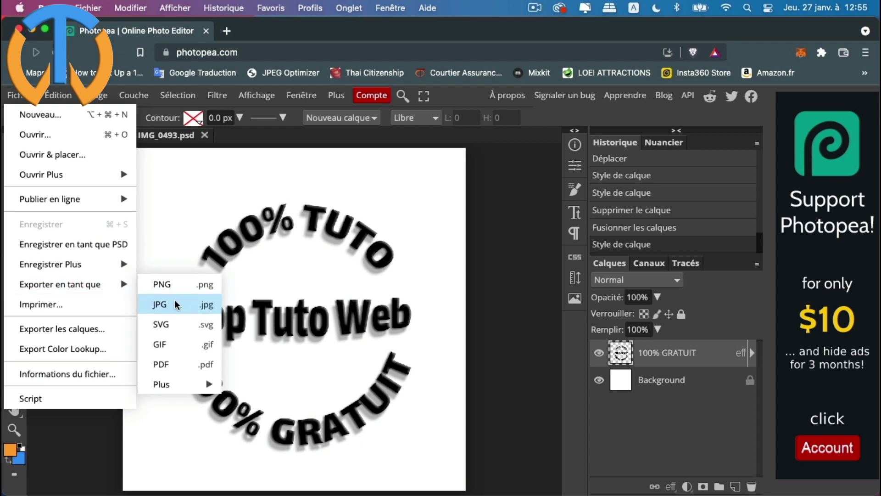
{"action": "left_click", "coordinate": [176, 305]}
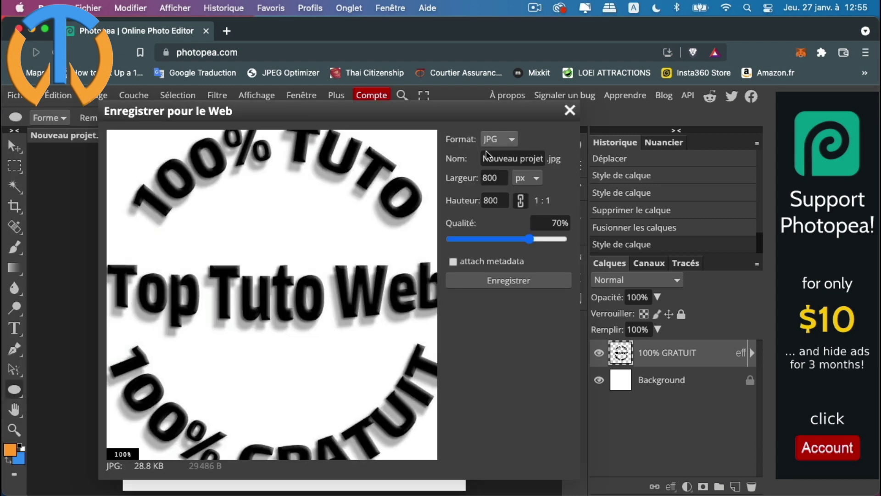
{"action": "left_click", "coordinate": [522, 282]}
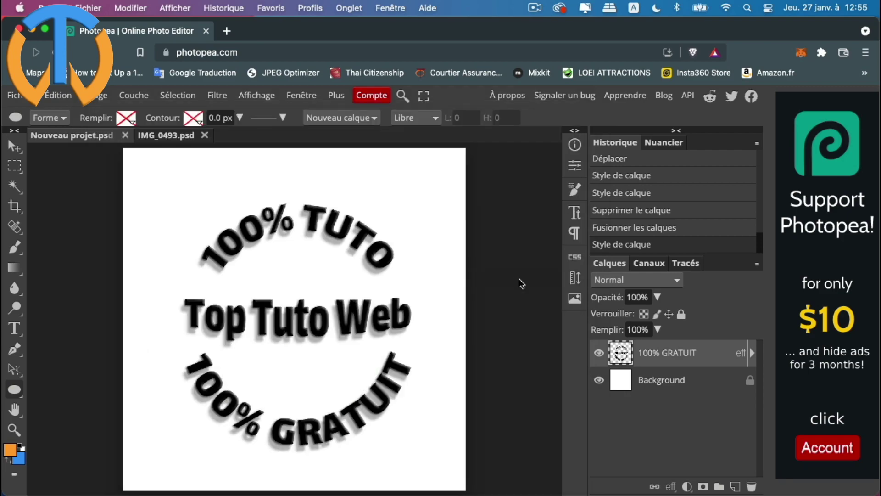
{"action": "left_click", "coordinate": [220, 156]}
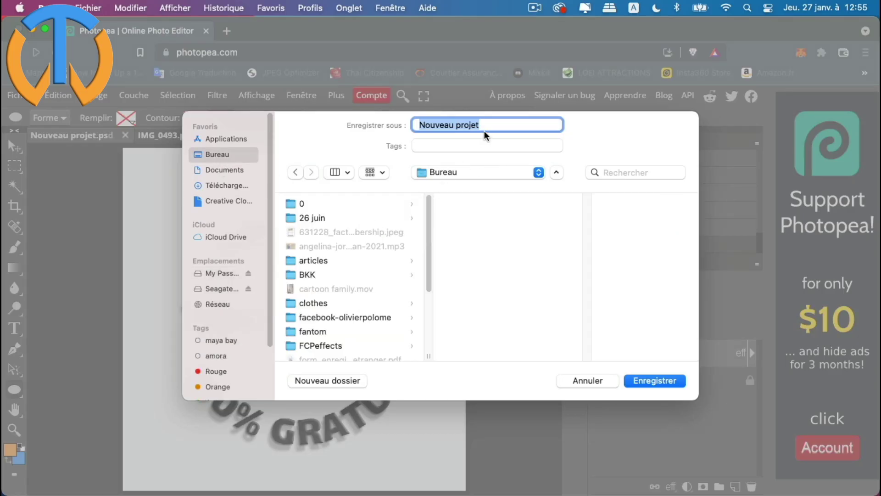
{"action": "type", "text": "01"}
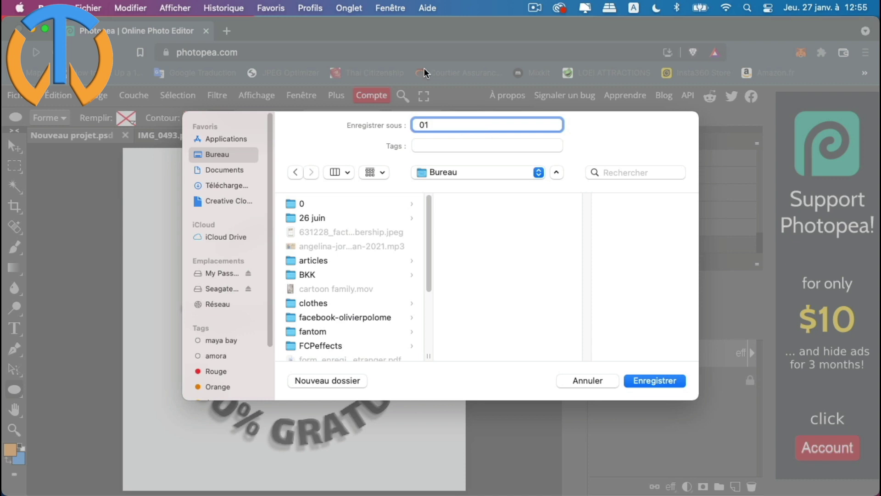
{"action": "left_click", "coordinate": [667, 383]}
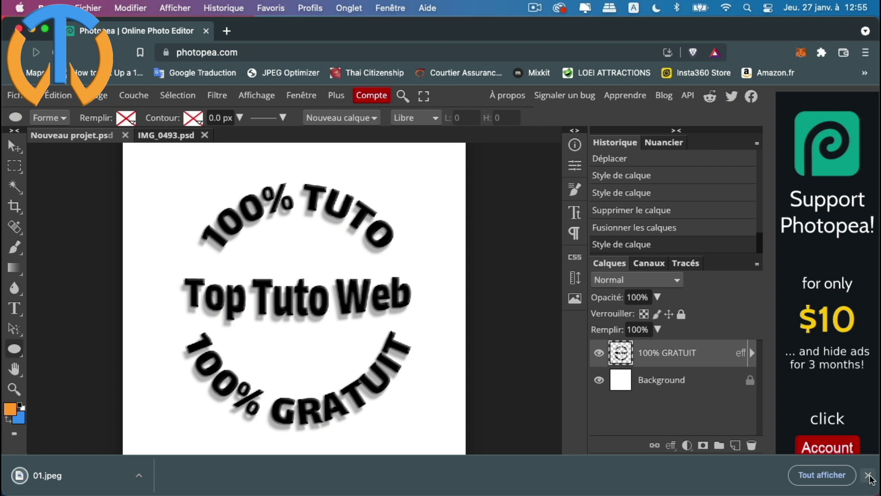
{"action": "left_click", "coordinate": [868, 475]}
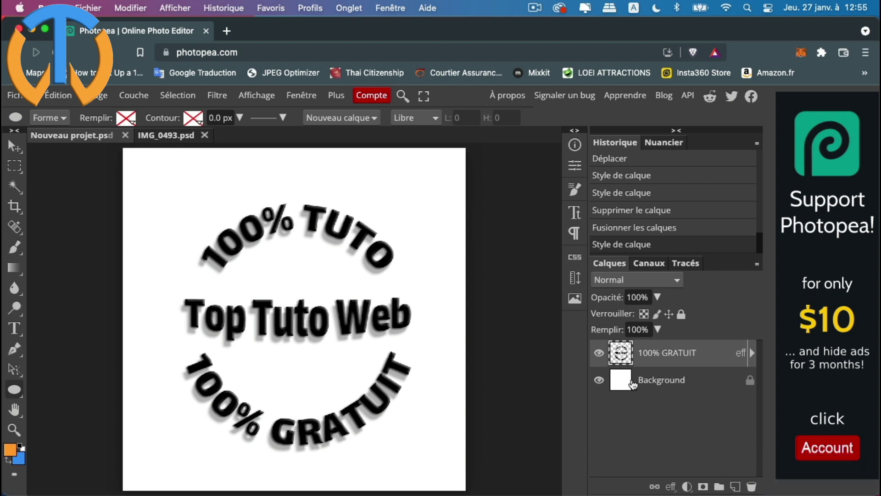
Step: Delete the white Background layer so the logo becomes transparent
{"action": "left_click", "coordinate": [686, 381]}
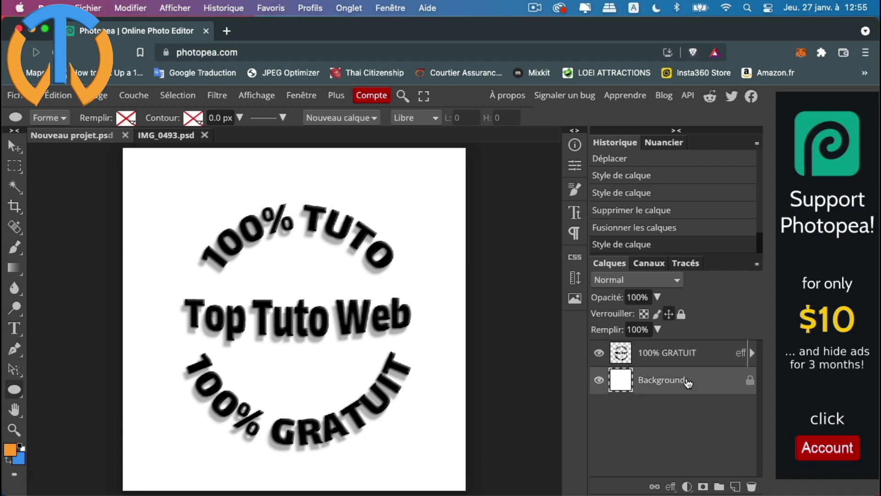
{"action": "right_click", "coordinate": [695, 375]}
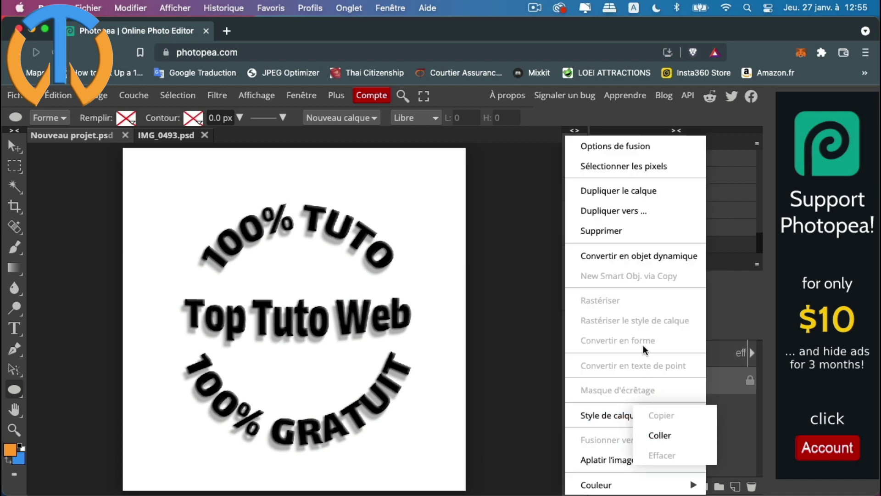
{"action": "left_click", "coordinate": [638, 233]}
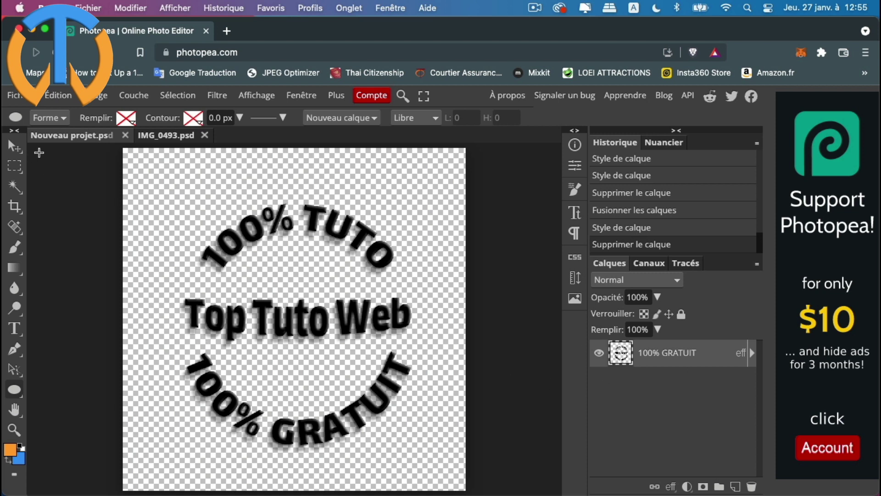
Step: Export the transparent logo as 02.png and close the Nouveau projet document
{"action": "left_click", "coordinate": [27, 98]}
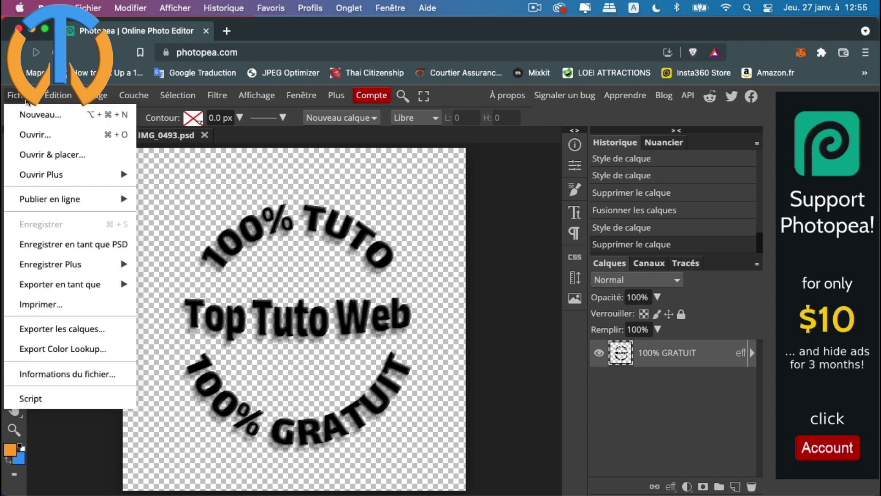
{"action": "mouse_move", "coordinate": [60, 284]}
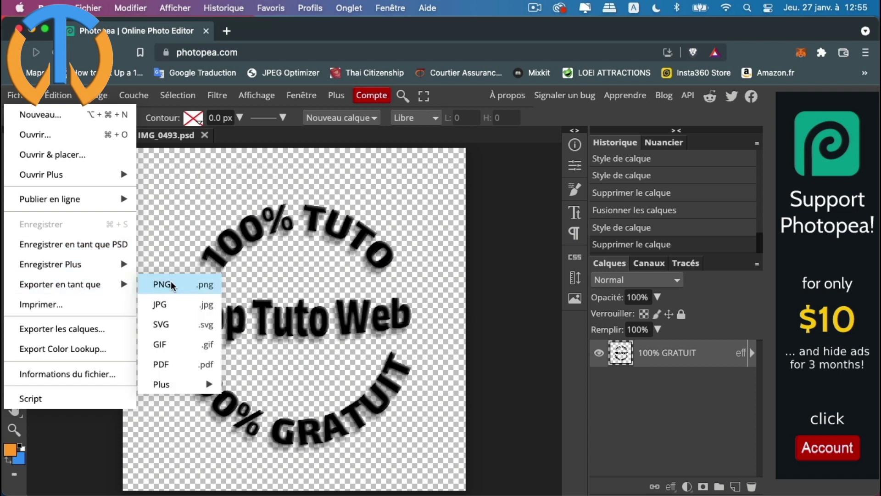
{"action": "left_click", "coordinate": [172, 286]}
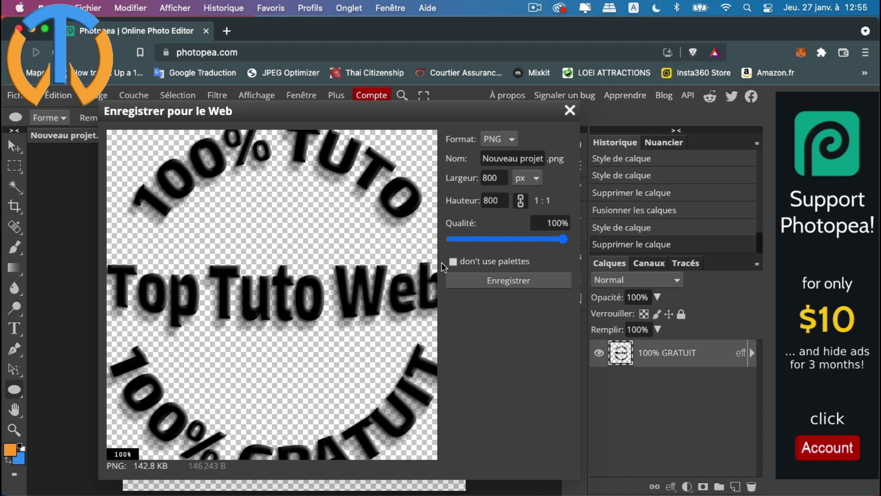
{"action": "left_click", "coordinate": [509, 281]}
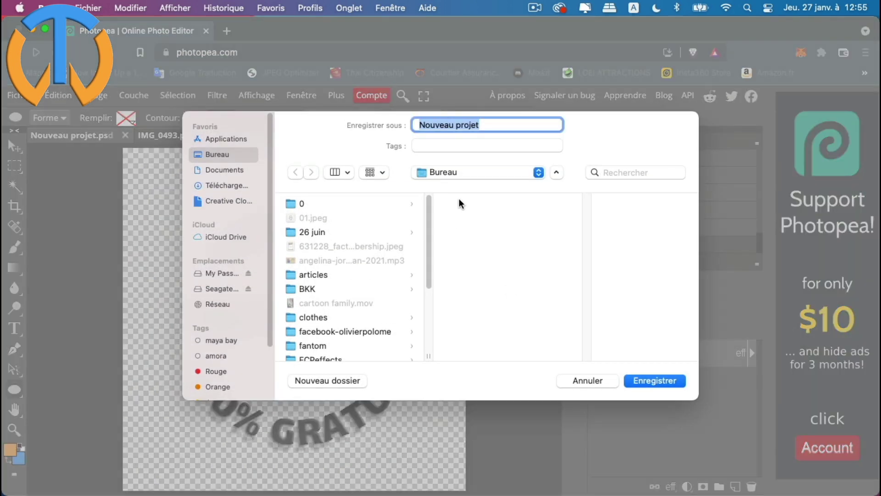
{"action": "type", "text": "02"}
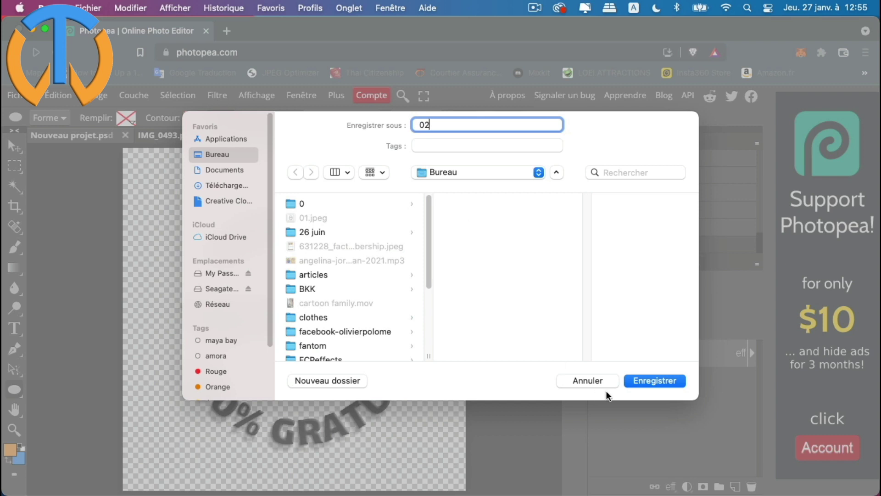
{"action": "left_click", "coordinate": [650, 381]}
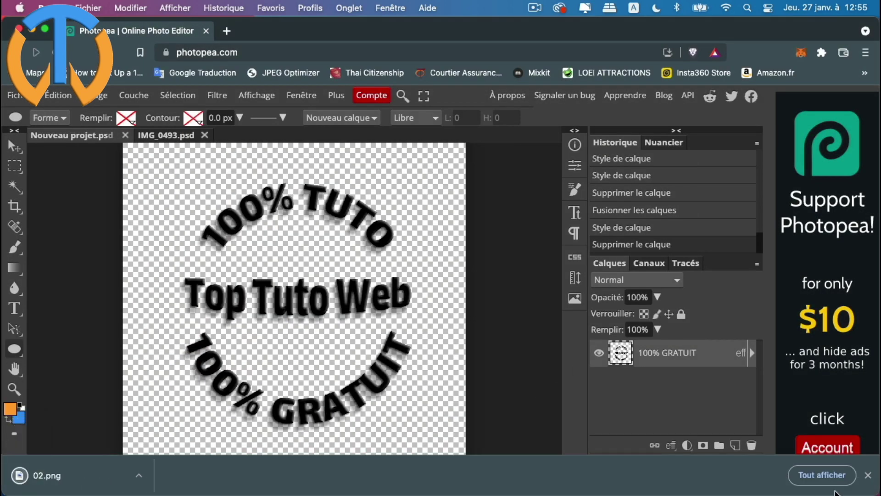
{"action": "left_click", "coordinate": [868, 476]}
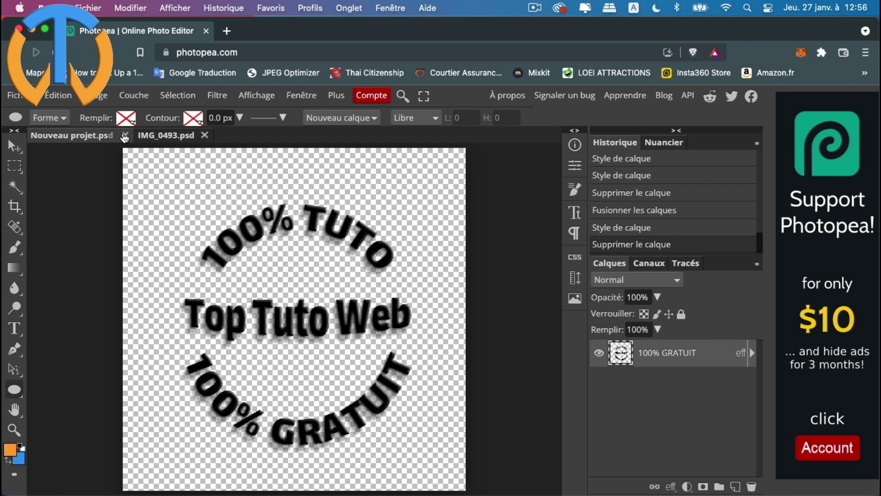
{"action": "left_click", "coordinate": [125, 137]}
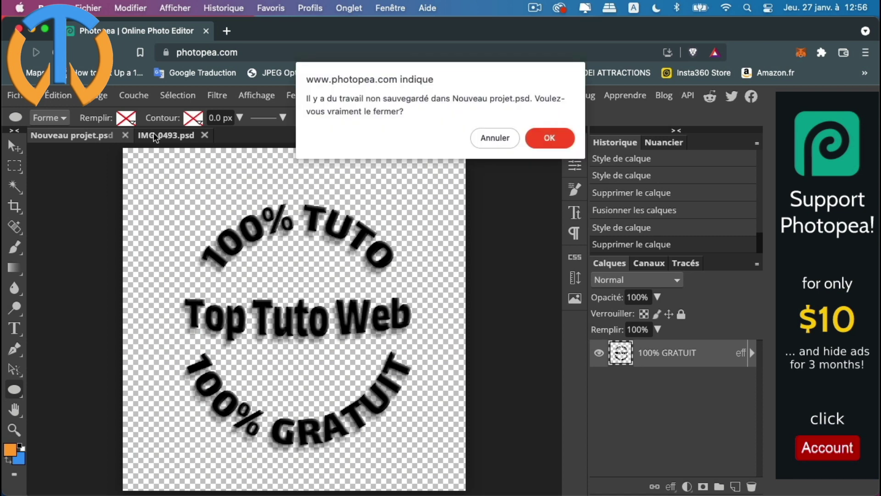
Step: Close the logo project without saving and fit the pool photo to the view
{"action": "left_click", "coordinate": [553, 134]}
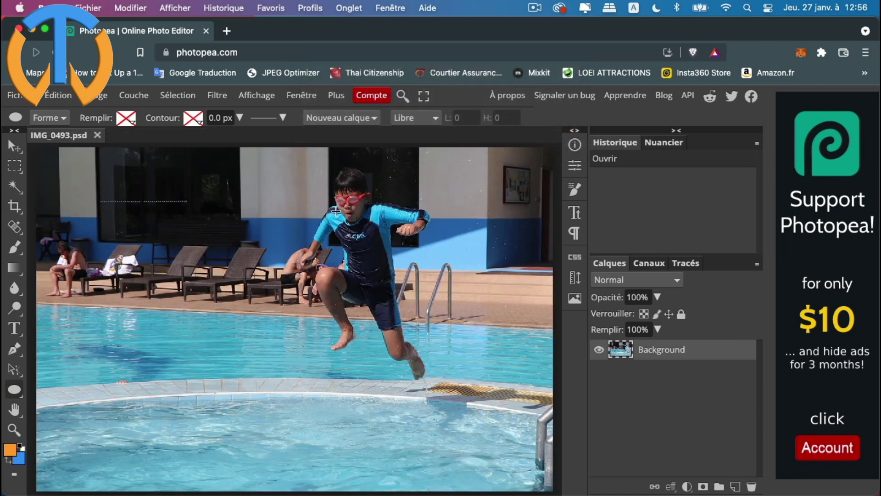
{"action": "left_click", "coordinate": [14, 430]}
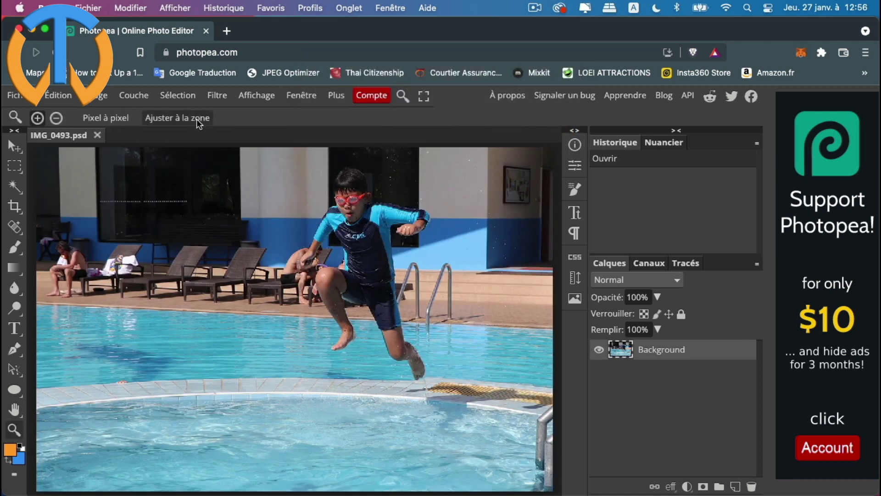
{"action": "left_click", "coordinate": [179, 117]}
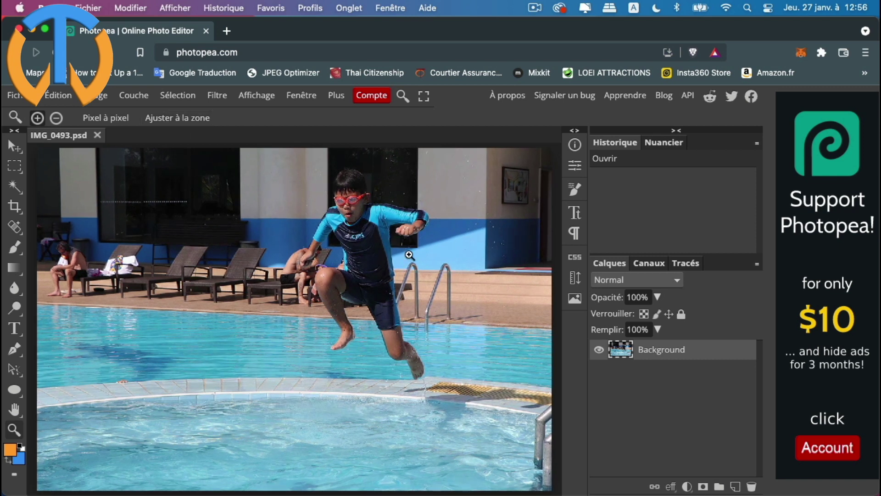
Step: Open 01.jpeg and 02.png together from the Desktop
{"action": "left_click", "coordinate": [15, 95]}
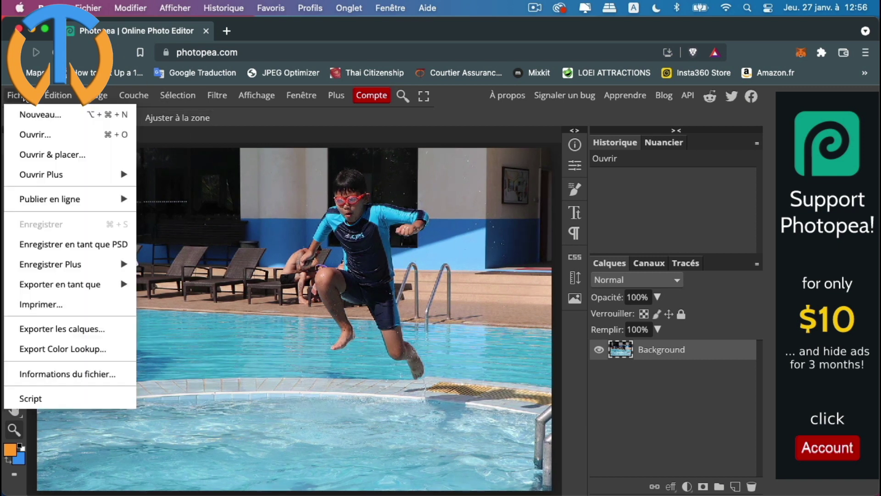
{"action": "left_click", "coordinate": [34, 133]}
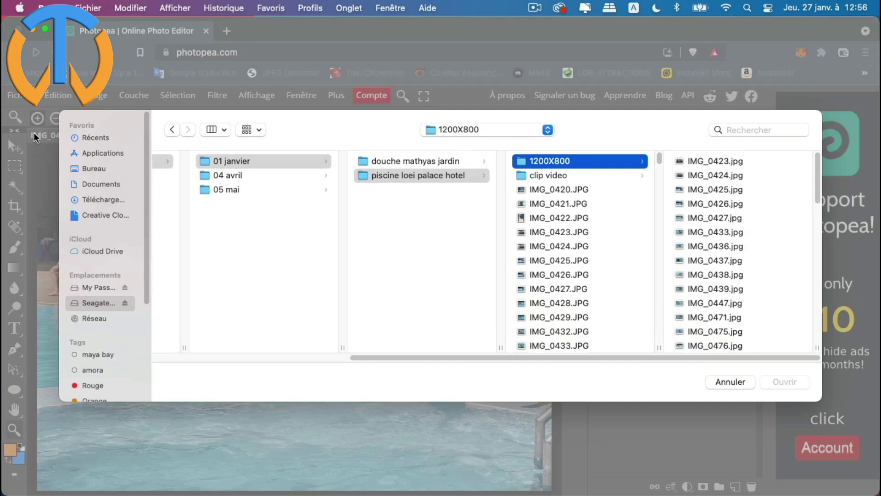
{"action": "left_click", "coordinate": [112, 169]}
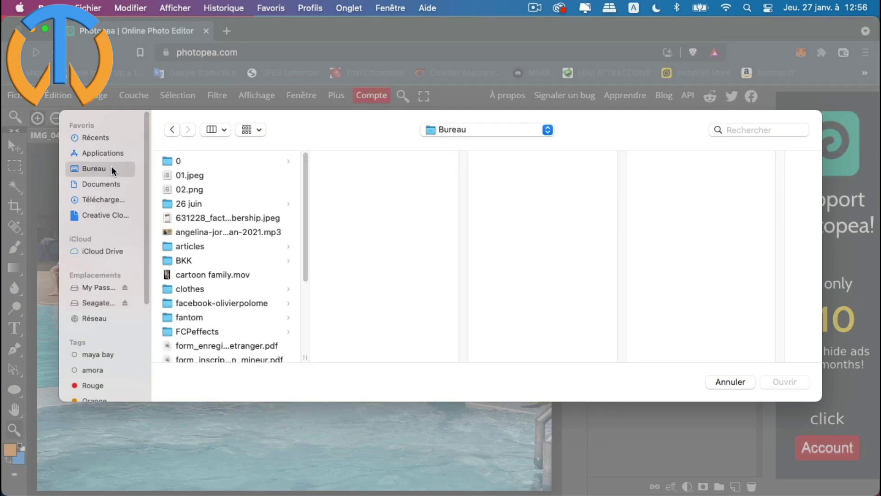
{"action": "left_click", "coordinate": [231, 179]}
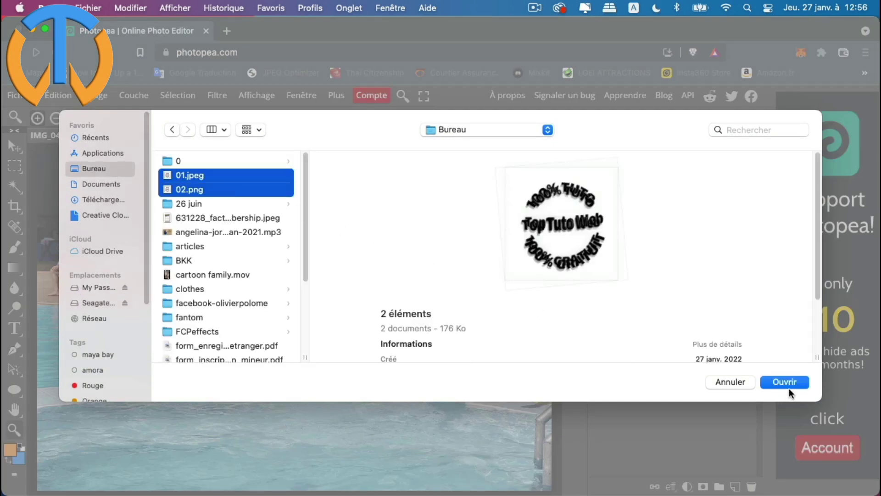
{"action": "left_click", "coordinate": [788, 381]}
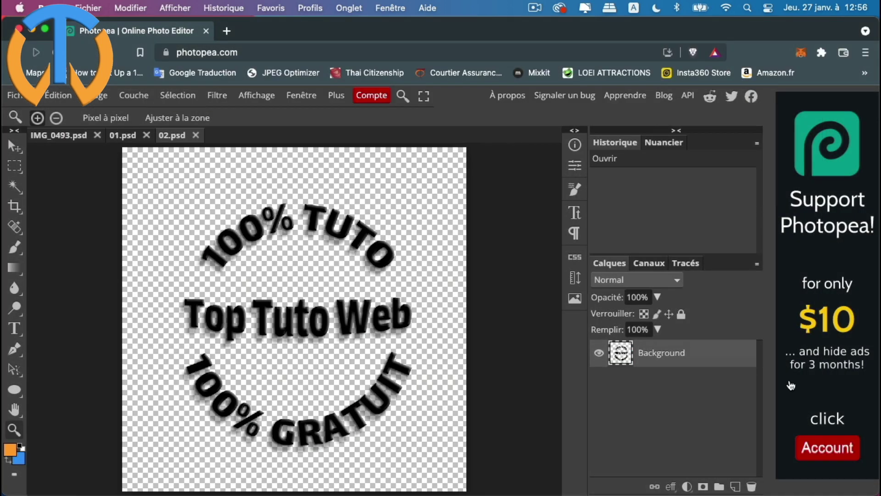
Step: Duplicate the 01 white-background logo layer into IMG_0493.psd and close 01.psd
{"action": "left_click", "coordinate": [52, 135]}
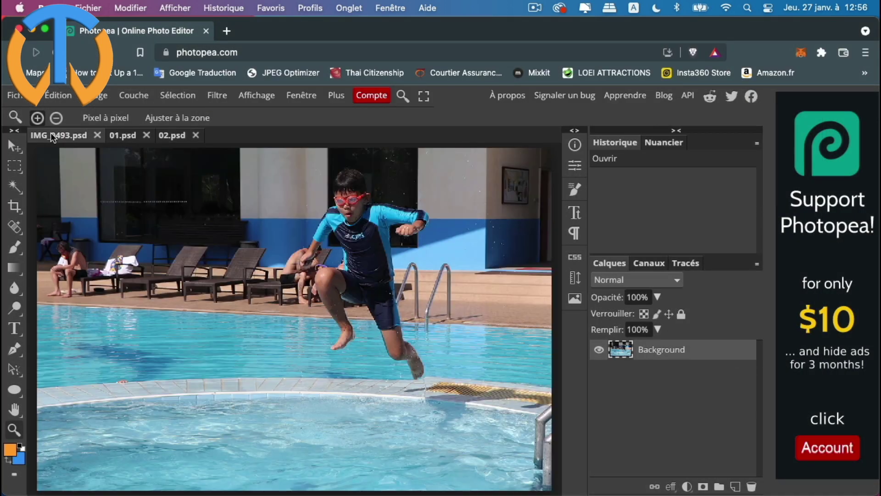
{"action": "left_click", "coordinate": [128, 137]}
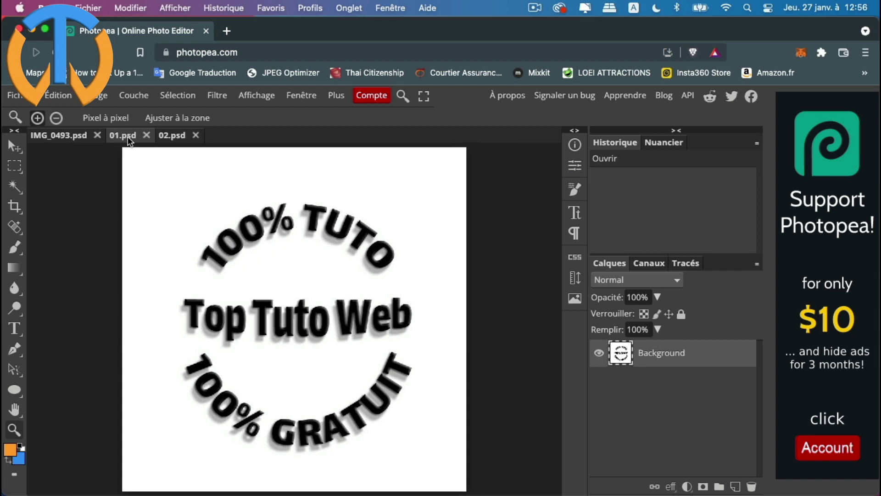
{"action": "right_click", "coordinate": [736, 352]}
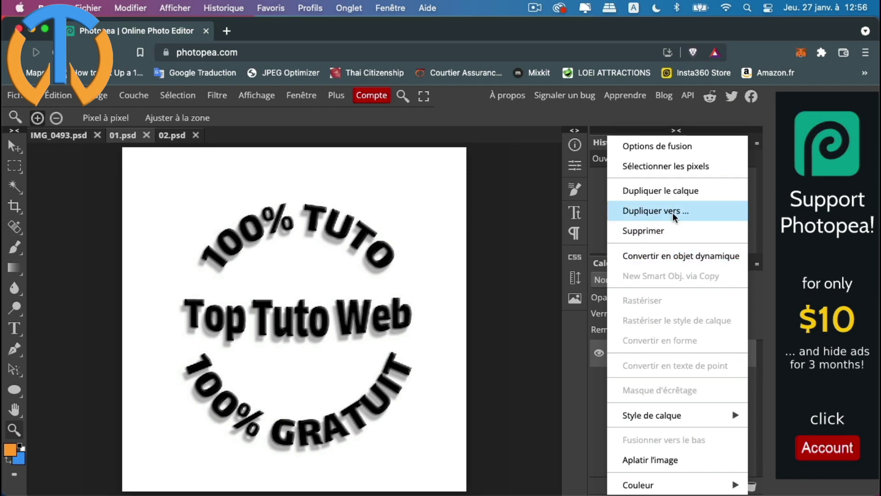
{"action": "left_click", "coordinate": [674, 212]}
{"action": "left_click", "coordinate": [175, 219]}
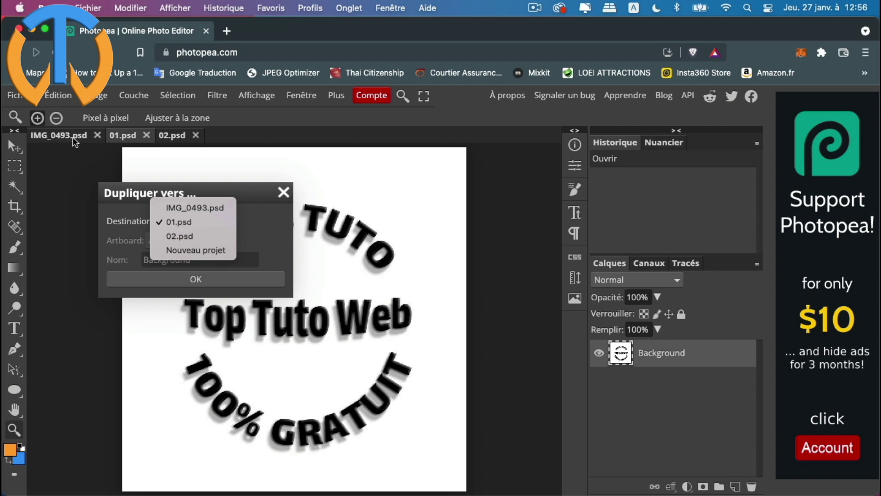
{"action": "left_click", "coordinate": [196, 206]}
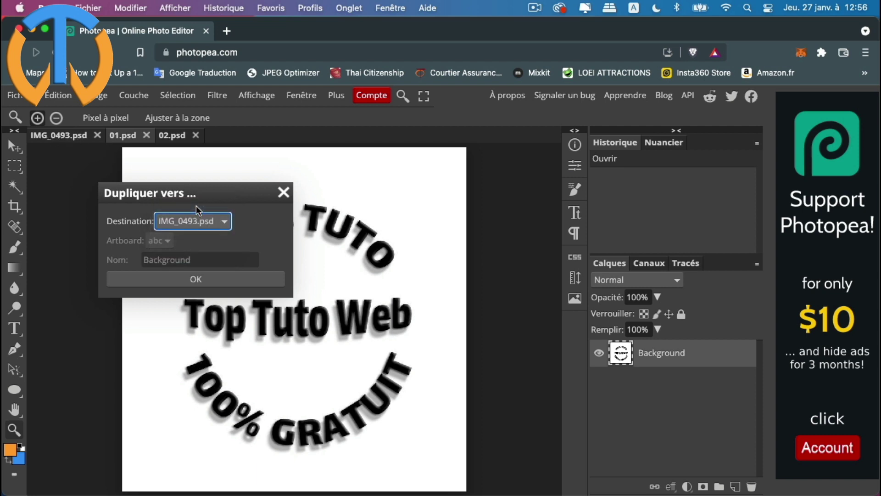
{"action": "left_click", "coordinate": [198, 280]}
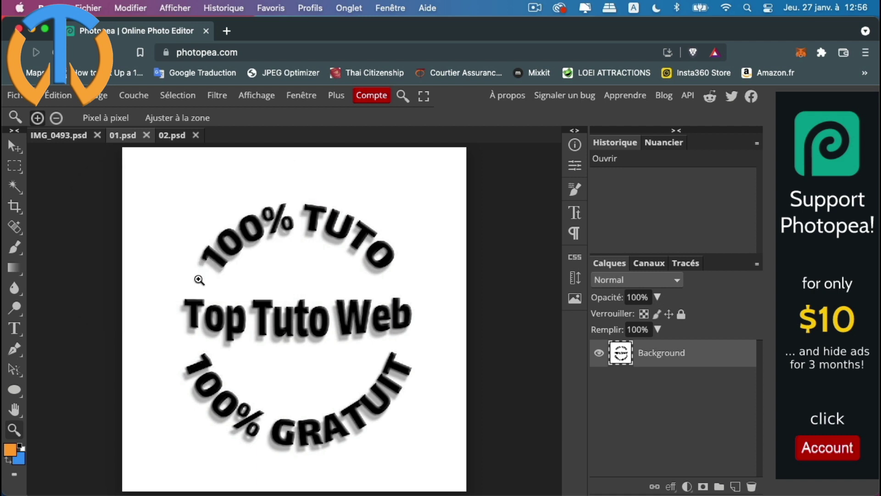
{"action": "left_click", "coordinate": [146, 135]}
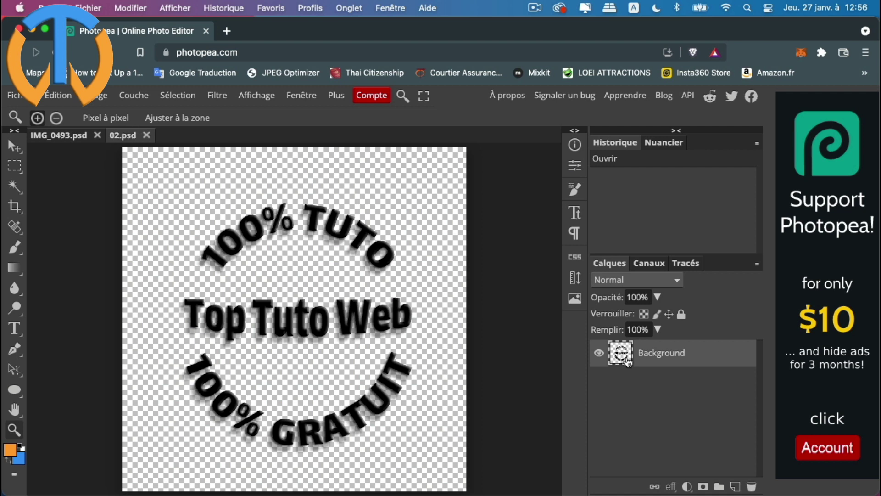
Step: Duplicate the transparent 02 logo layer into IMG_0493.psd and close 02.psd
{"action": "right_click", "coordinate": [714, 358]}
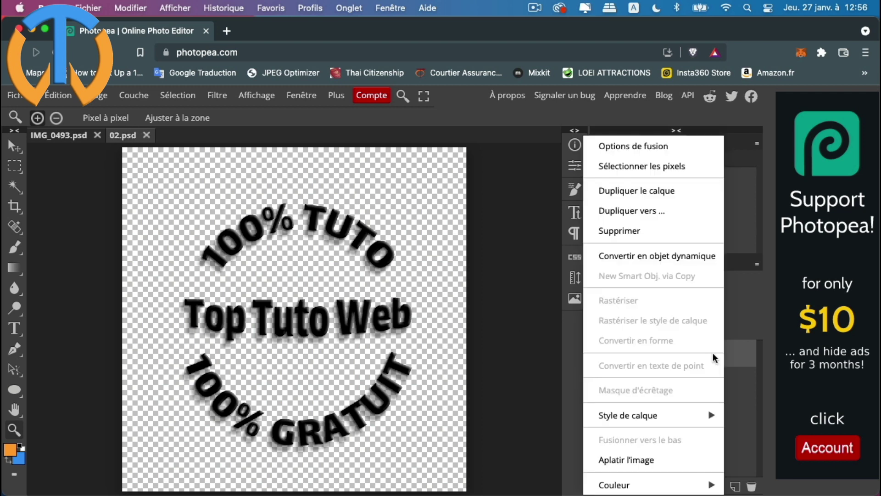
{"action": "left_click", "coordinate": [648, 213]}
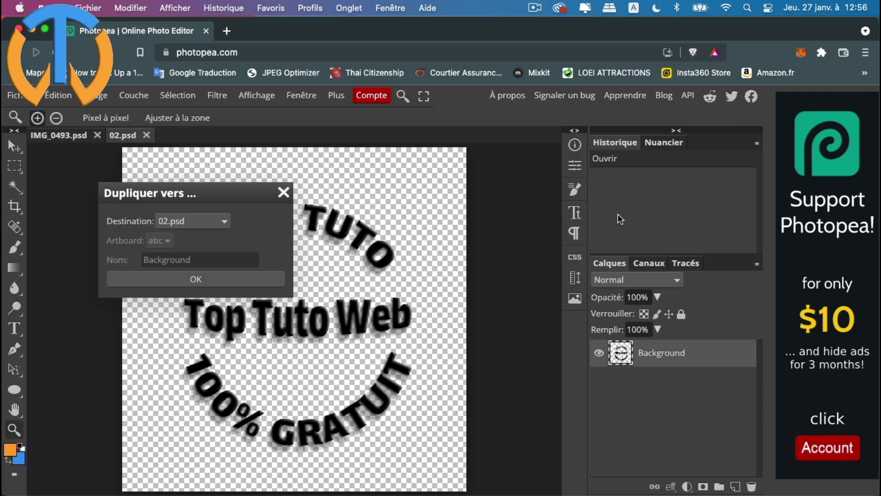
{"action": "left_click", "coordinate": [199, 221]}
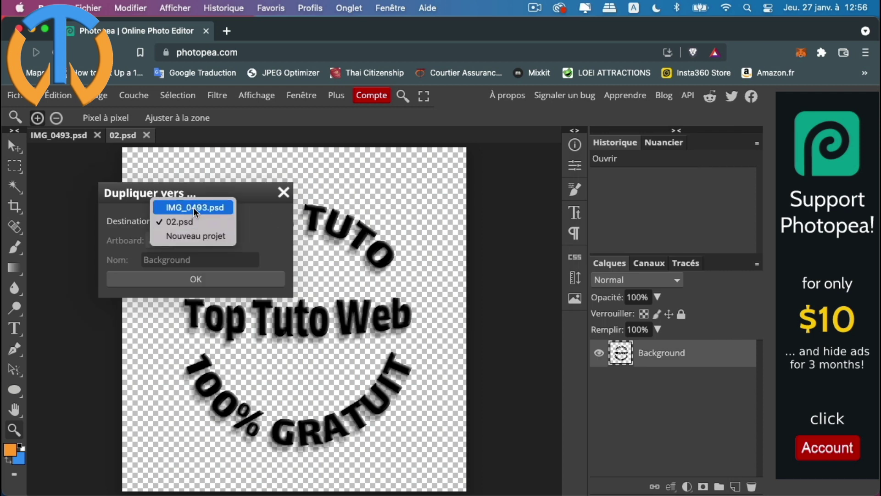
{"action": "left_click", "coordinate": [194, 208]}
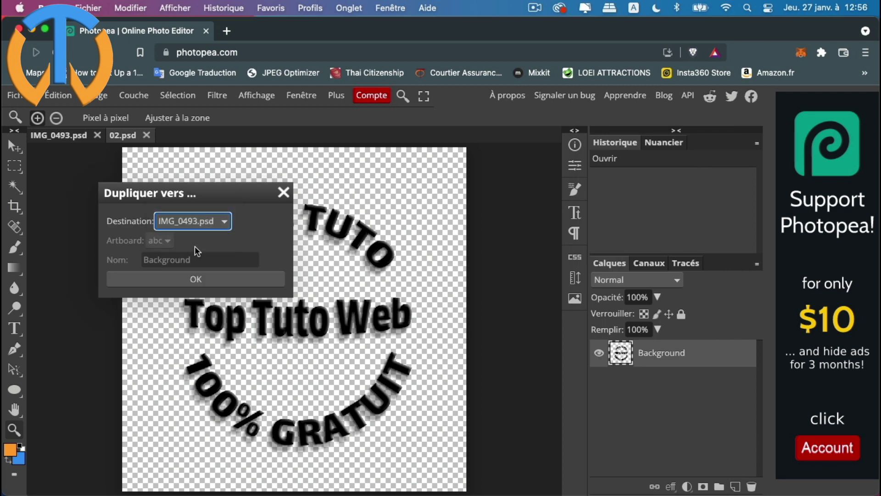
{"action": "left_click", "coordinate": [197, 280]}
{"action": "left_click", "coordinate": [147, 135]}
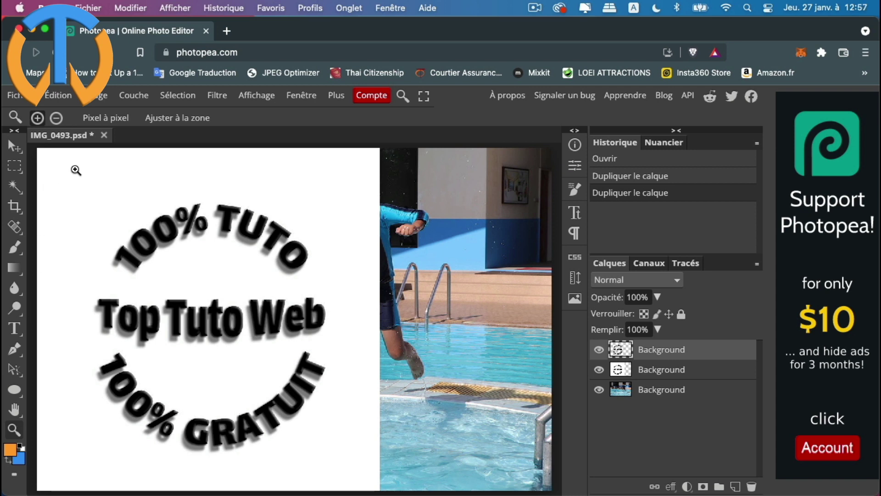
Step: Shrink the white-background logo and place it in the photo's top-right corner
{"action": "left_click", "coordinate": [215, 288], "text": "alt"}
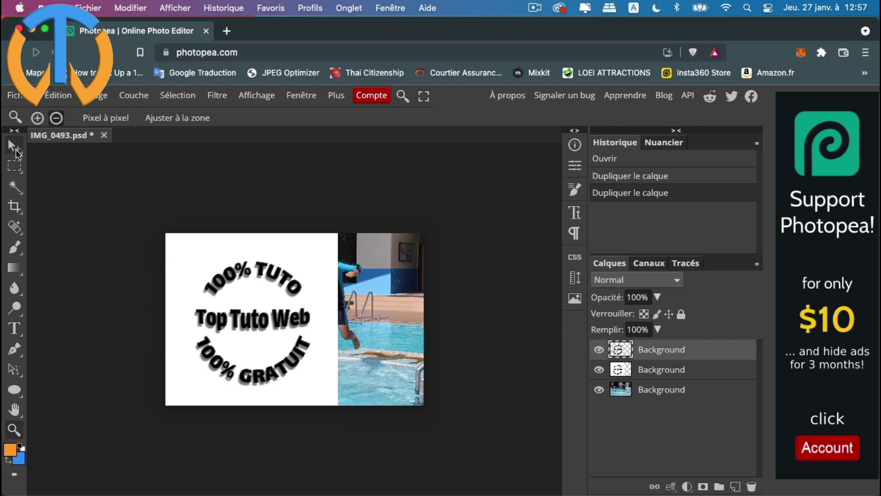
{"action": "left_click", "coordinate": [15, 147]}
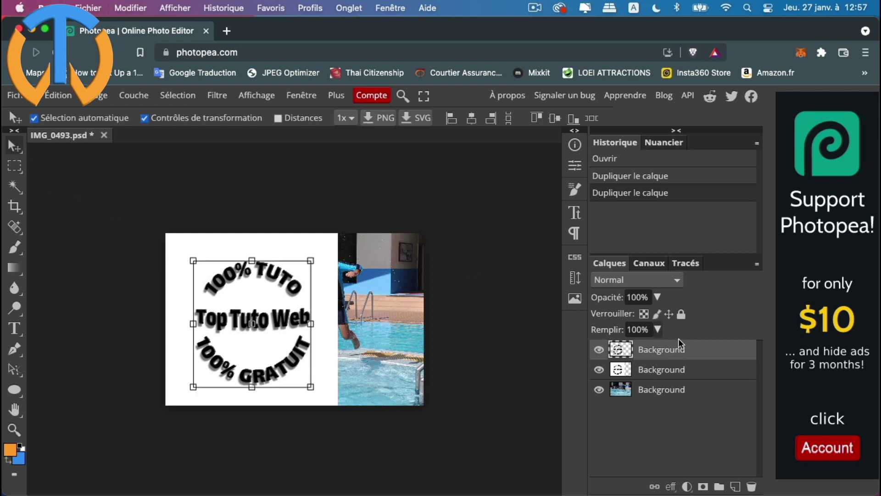
{"action": "left_click", "coordinate": [704, 371]}
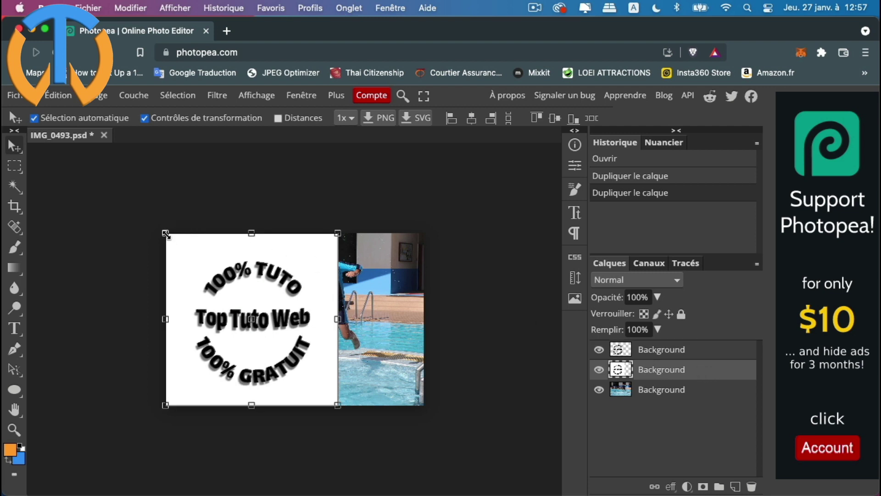
{"action": "left_click_drag", "start_coordinate": [166, 234], "coordinate": [233, 301]}
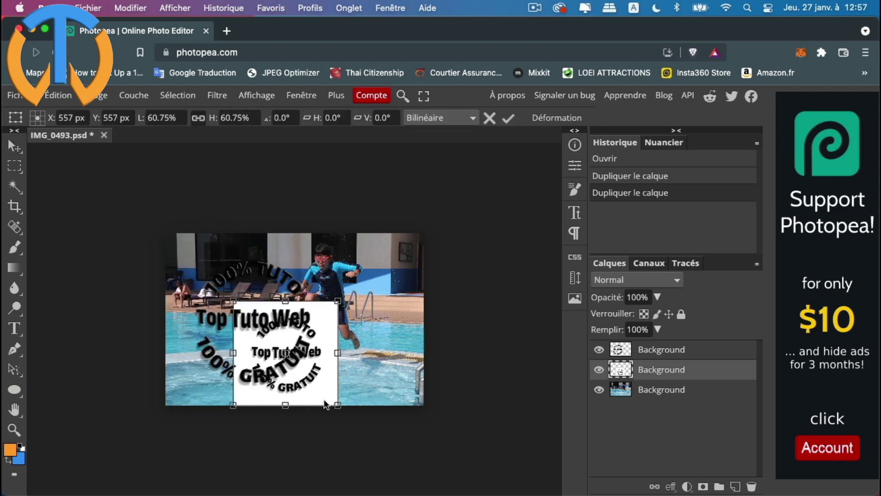
{"action": "mouse_move", "coordinate": [240, 396]}
{"action": "left_mouse_down"}
{"action": "mouse_move", "coordinate": [289, 385]}
{"action": "mouse_move", "coordinate": [313, 362]}
{"action": "left_mouse_up"}
{"action": "left_click_drag", "start_coordinate": [373, 361], "coordinate": [404, 305]}
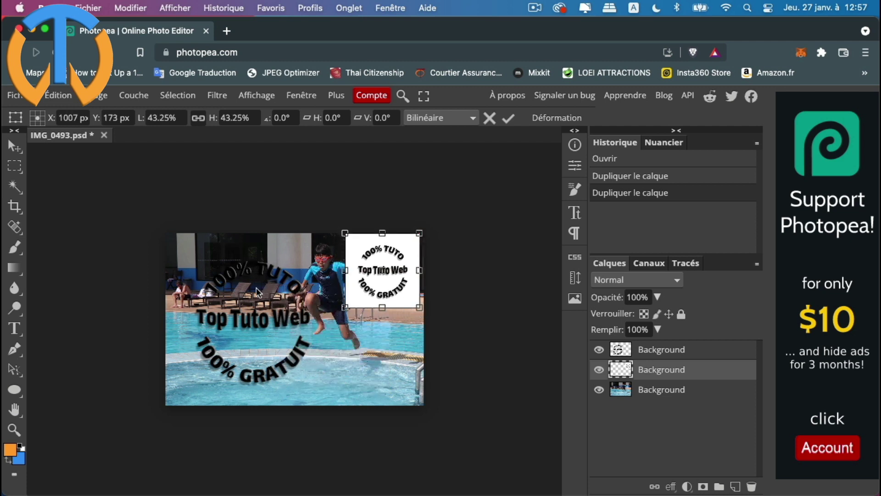
Step: Shrink the transparent logo and move it into the bottom-left corner
{"action": "left_click", "coordinate": [710, 354]}
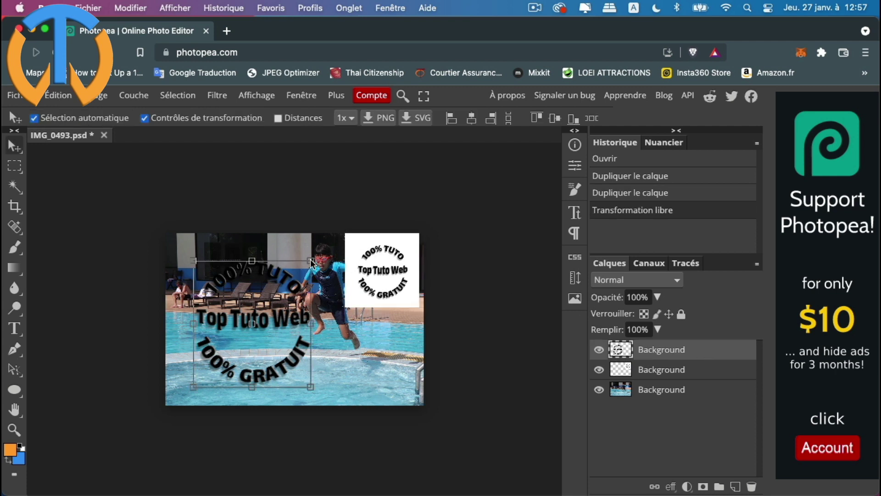
{"action": "left_click_drag", "start_coordinate": [312, 262], "coordinate": [238, 315]}
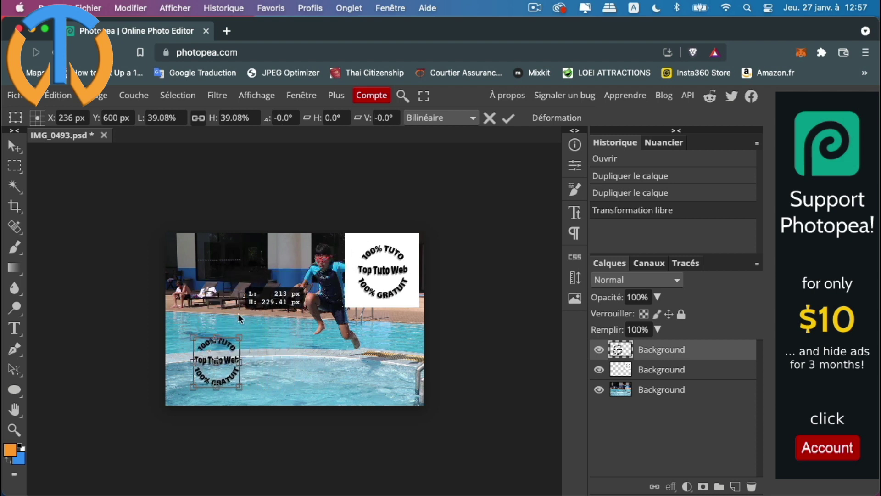
{"action": "left_click_drag", "start_coordinate": [234, 374], "coordinate": [211, 386]}
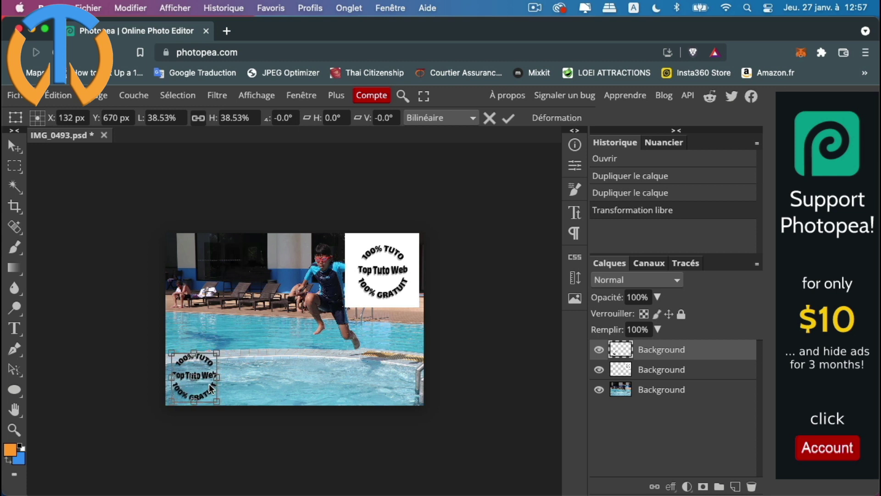
{"action": "left_click", "coordinate": [13, 432]}
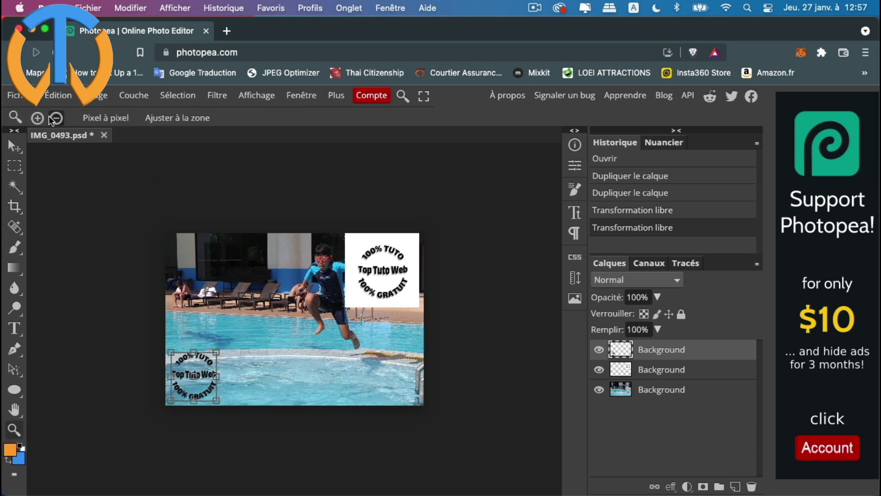
Step: Zoom in and pan to a close-up of the bottom-left logo, then open its layer style settings
{"action": "left_click", "coordinate": [192, 379]}
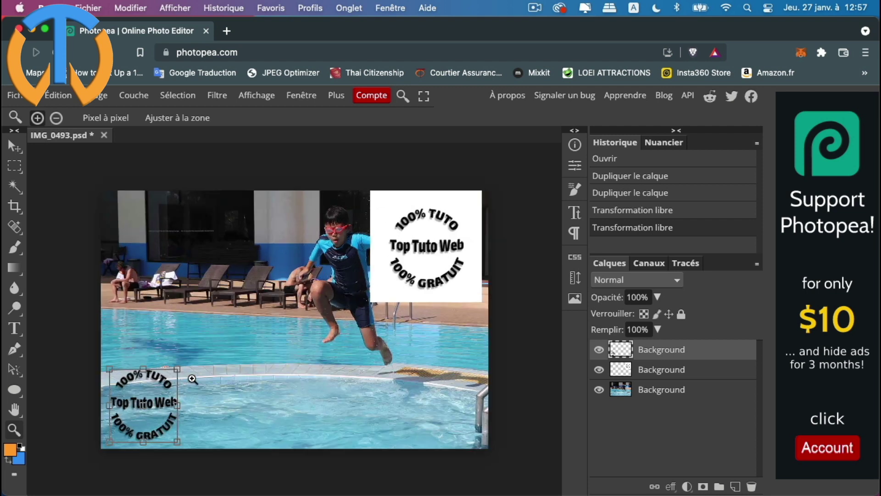
{"action": "left_click", "coordinate": [192, 379]}
{"action": "scroll", "coordinate": [252, 482], "scroll_direction": "down", "scroll_amount": 5}
{"action": "scroll", "coordinate": [252, 482], "scroll_direction": "up", "scroll_amount": 3}
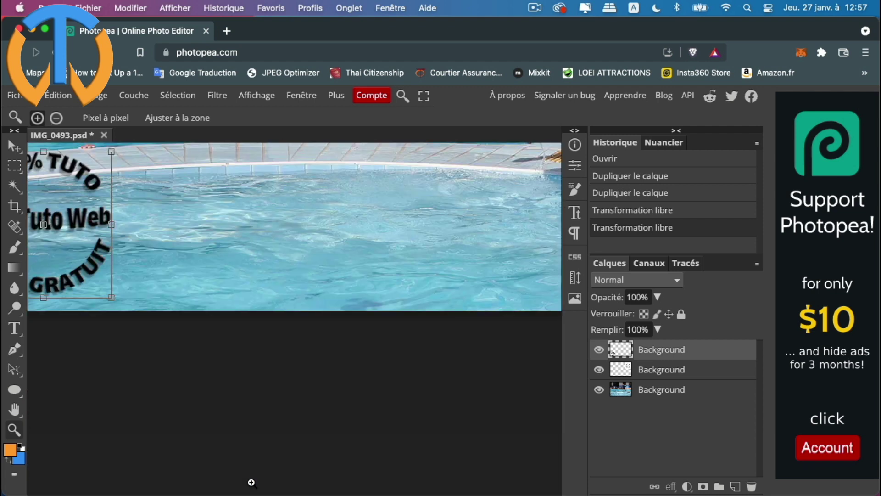
{"action": "scroll", "coordinate": [252, 482], "scroll_direction": "up", "scroll_amount": 1}
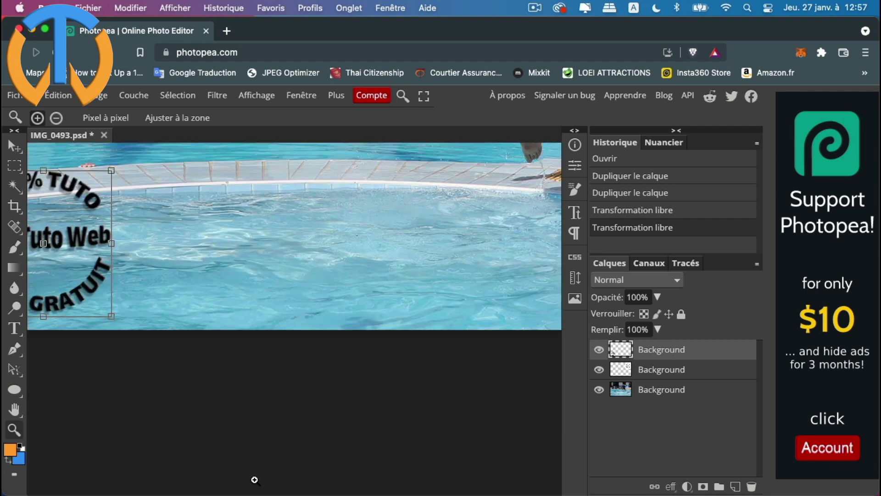
{"action": "left_click", "coordinate": [15, 409]}
{"action": "left_click_drag", "start_coordinate": [153, 305], "coordinate": [295, 315]}
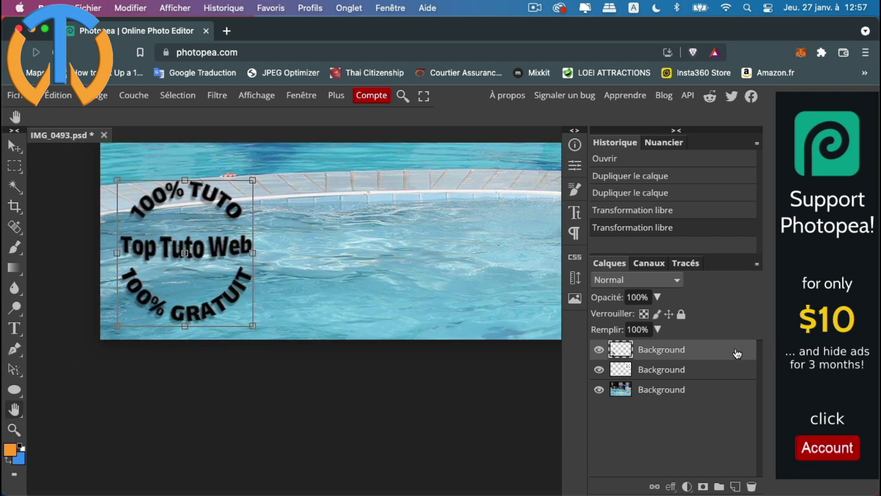
{"action": "double_click", "coordinate": [716, 353]}
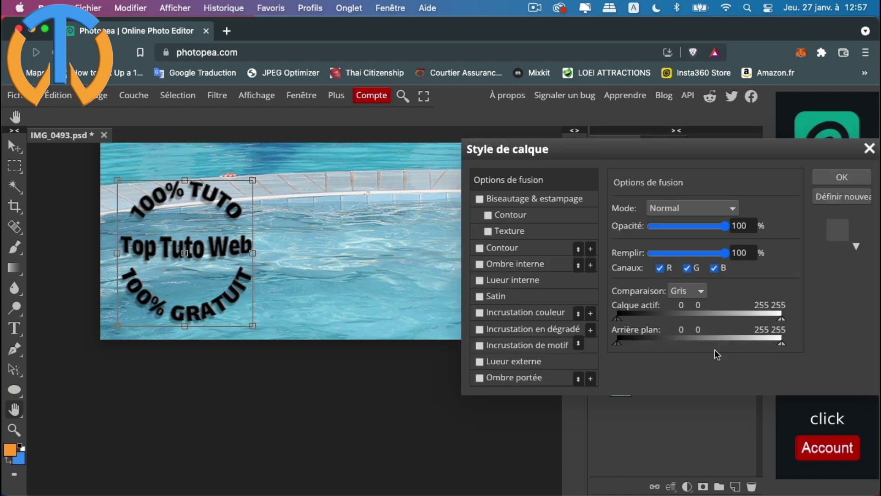
Step: Add a white 4 px Contour stroke with Fondu blending to the bottom-left logo
{"action": "left_click", "coordinate": [480, 249]}
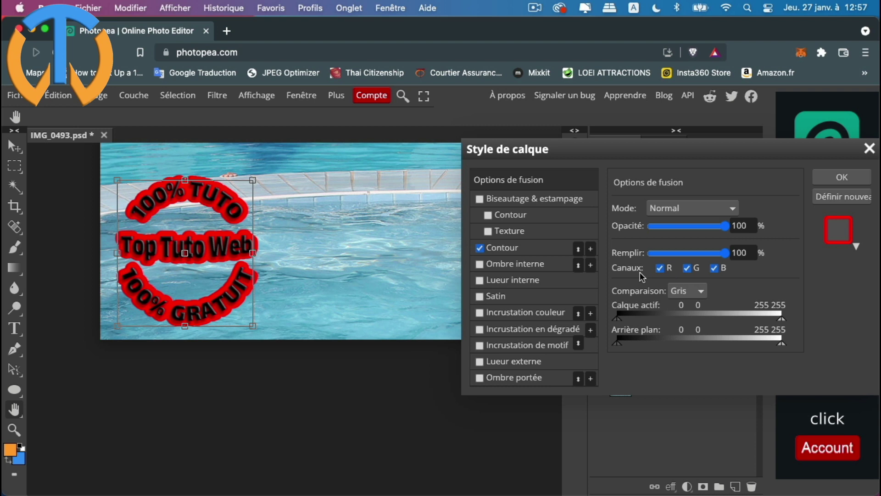
{"action": "left_click", "coordinate": [549, 248]}
{"action": "left_click", "coordinate": [624, 293]}
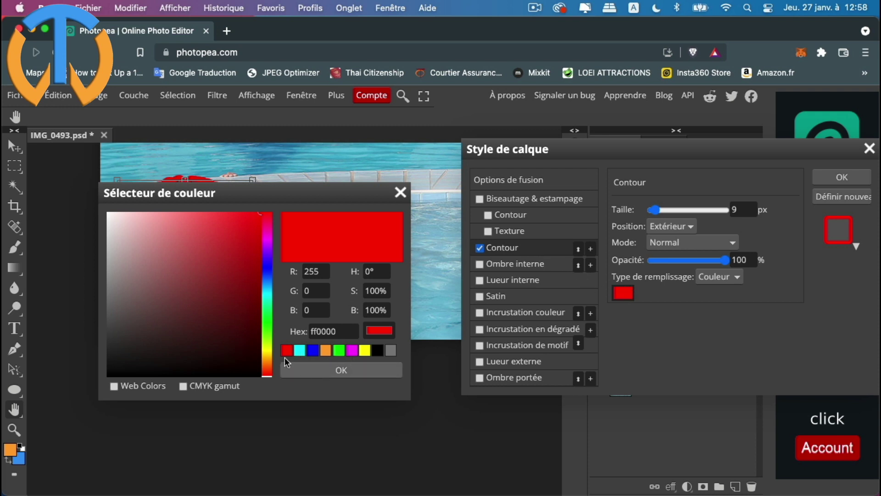
{"action": "left_click_drag", "start_coordinate": [193, 313], "coordinate": [107, 213]}
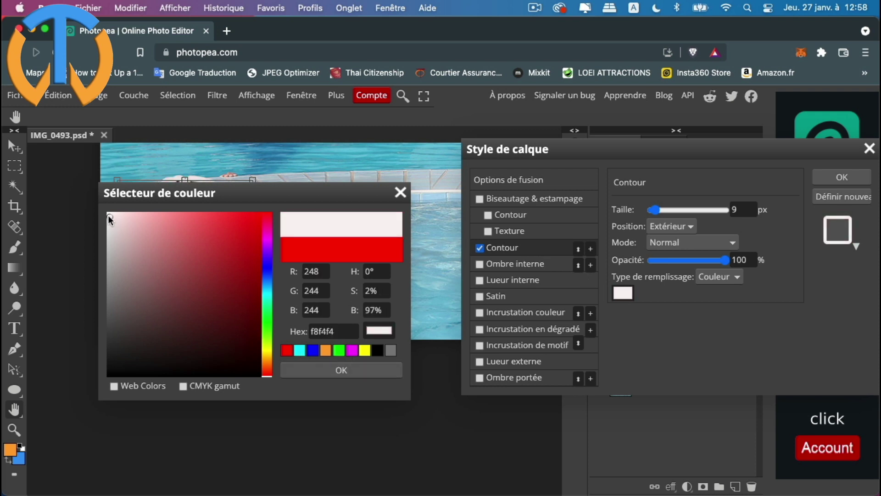
{"action": "left_click", "coordinate": [340, 370]}
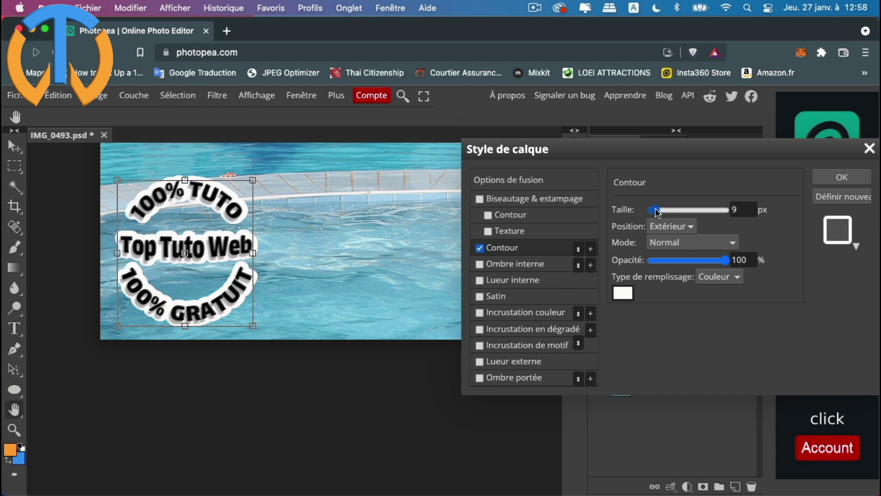
{"action": "left_click_drag", "start_coordinate": [655, 212], "coordinate": [655, 212]}
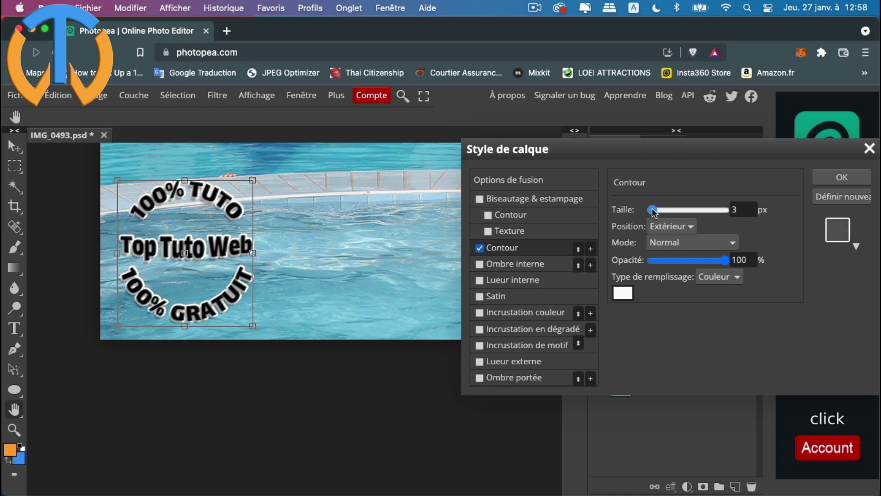
{"action": "left_click_drag", "start_coordinate": [654, 212], "coordinate": [656, 212]}
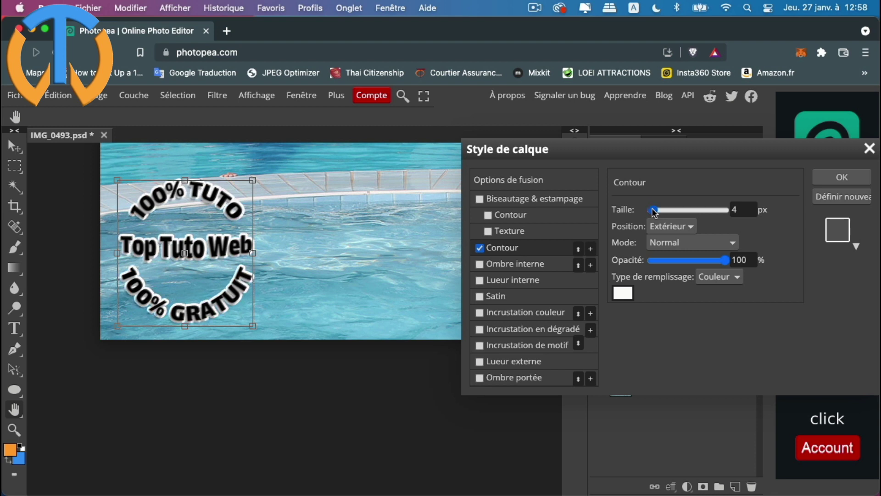
{"action": "left_click", "coordinate": [721, 243]}
{"action": "left_click", "coordinate": [706, 255]}
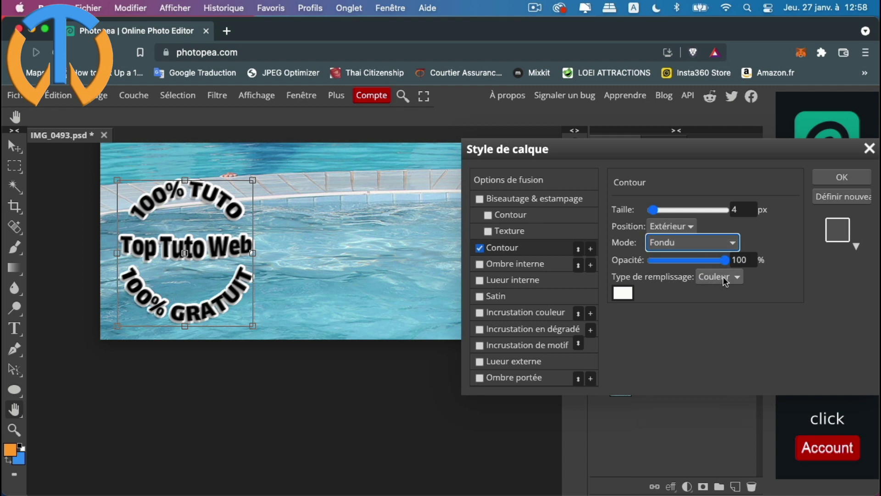
{"action": "left_click", "coordinate": [842, 178]}
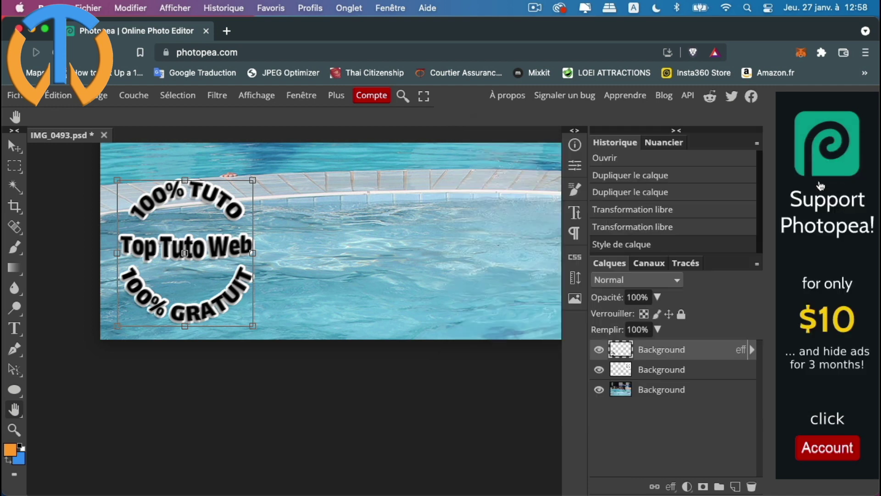
Step: Fit the whole pool photo to the window with the Zoom tool's Ajuster à la zone
{"action": "left_click", "coordinate": [14, 430]}
{"action": "left_click", "coordinate": [184, 121]}
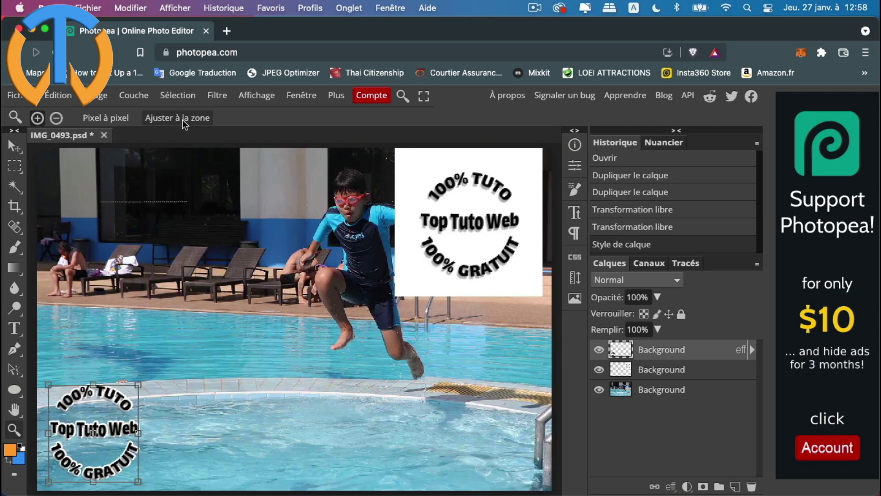